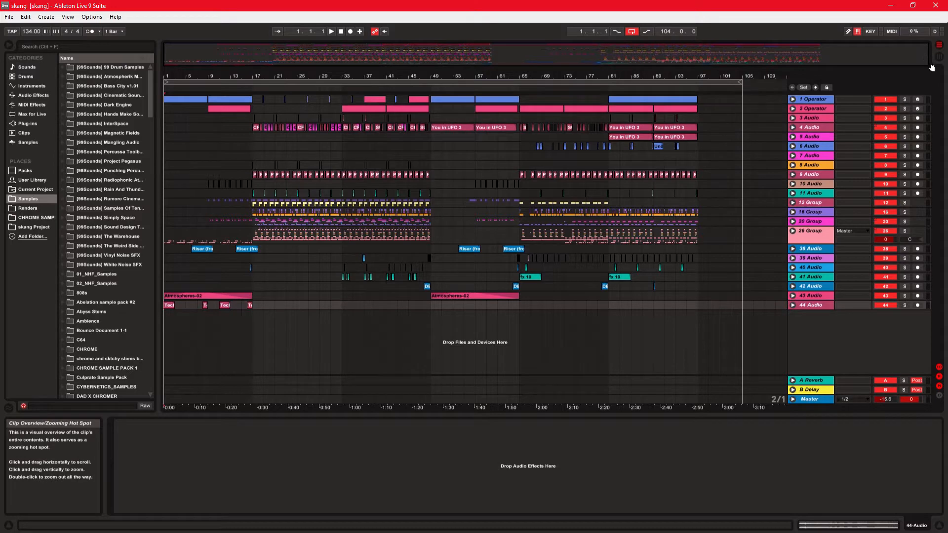
- Solo the 4 Audio track and play the arrangement from bar 17
{"action": "left_click_drag", "start_coordinate": [934, 63], "coordinate": [835, 59]}
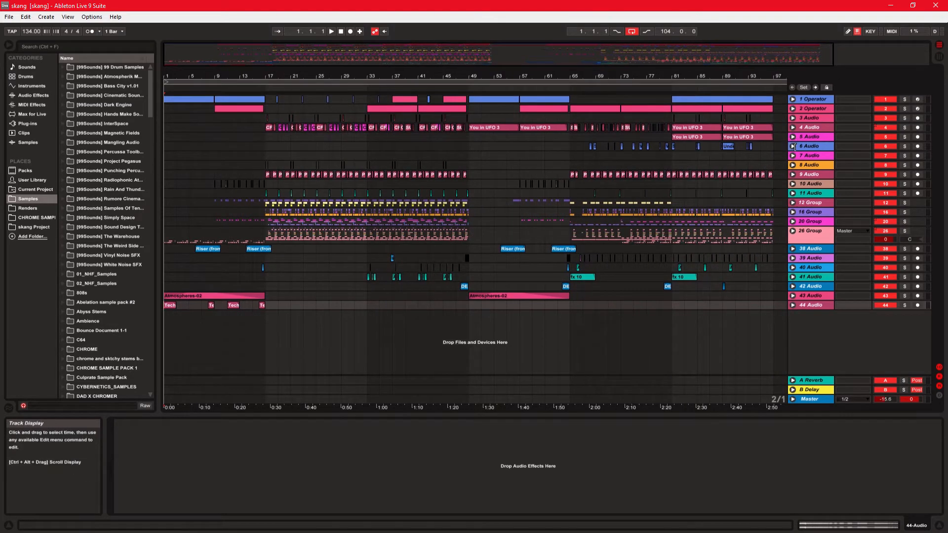
{"action": "left_click_drag", "start_coordinate": [841, 64], "coordinate": [883, 60]}
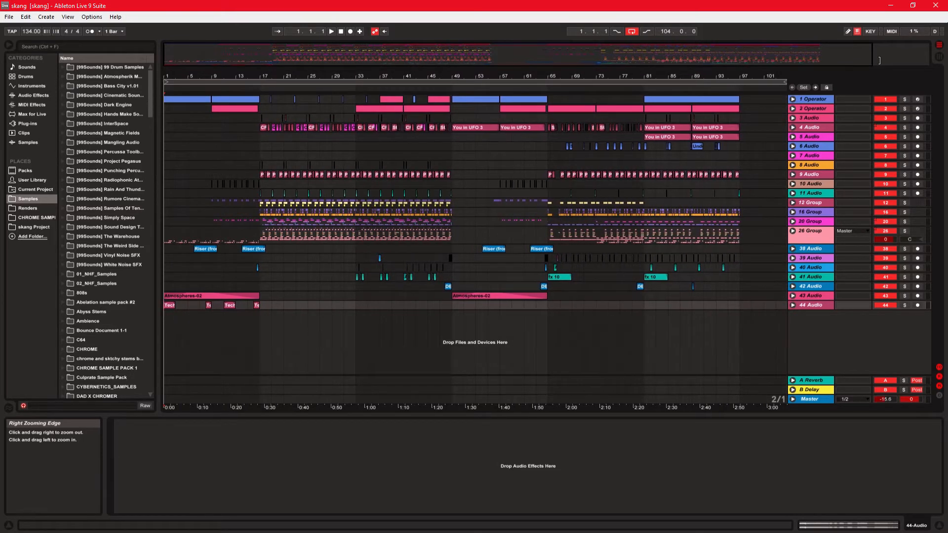
{"action": "left_click_drag", "start_coordinate": [879, 62], "coordinate": [882, 65]}
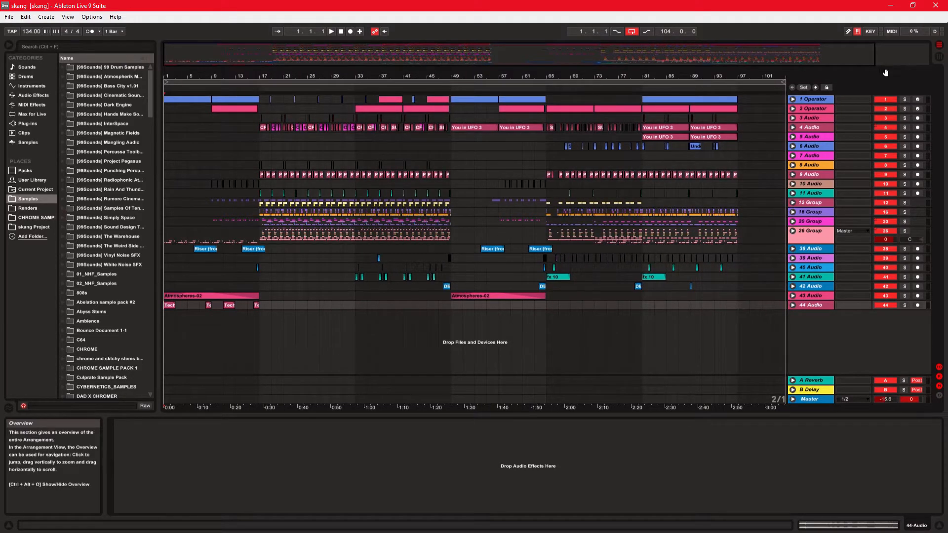
{"action": "left_click", "coordinate": [906, 118]}
{"action": "left_click", "coordinate": [905, 127]}
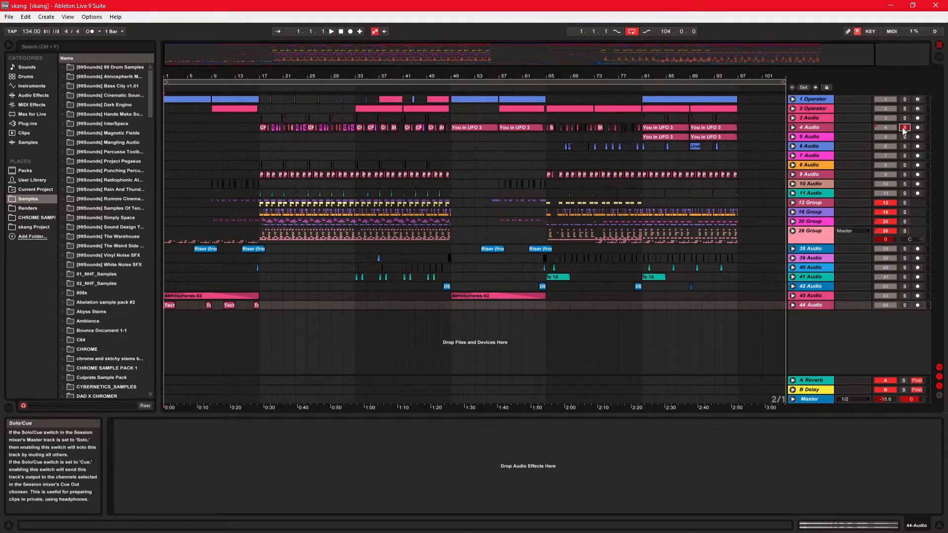
{"action": "left_click", "coordinate": [259, 137]}
{"action": "key", "text": "space"}
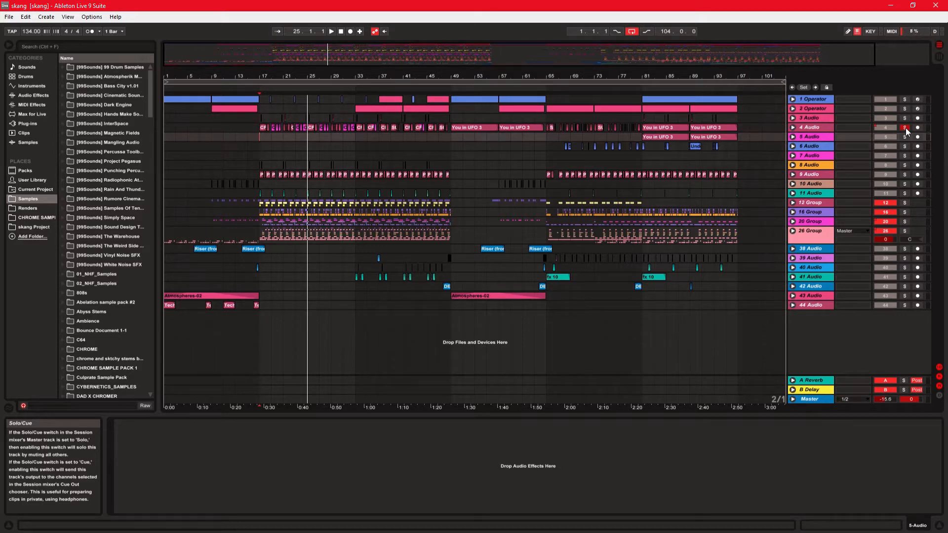
- Unfold the 4 Audio track and set the playback start to bar 17
{"action": "left_click", "coordinate": [793, 127]}
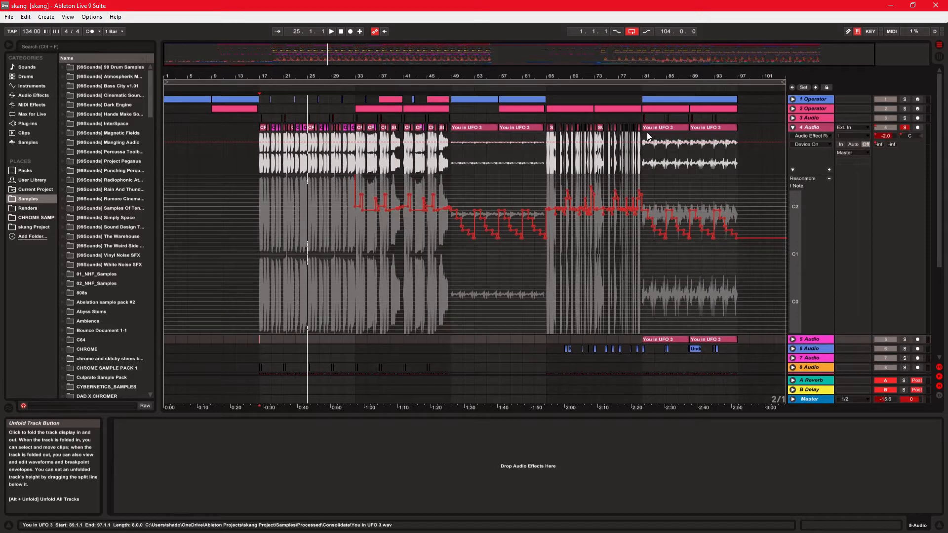
{"action": "left_click", "coordinate": [259, 158]}
{"action": "key", "text": "space"}
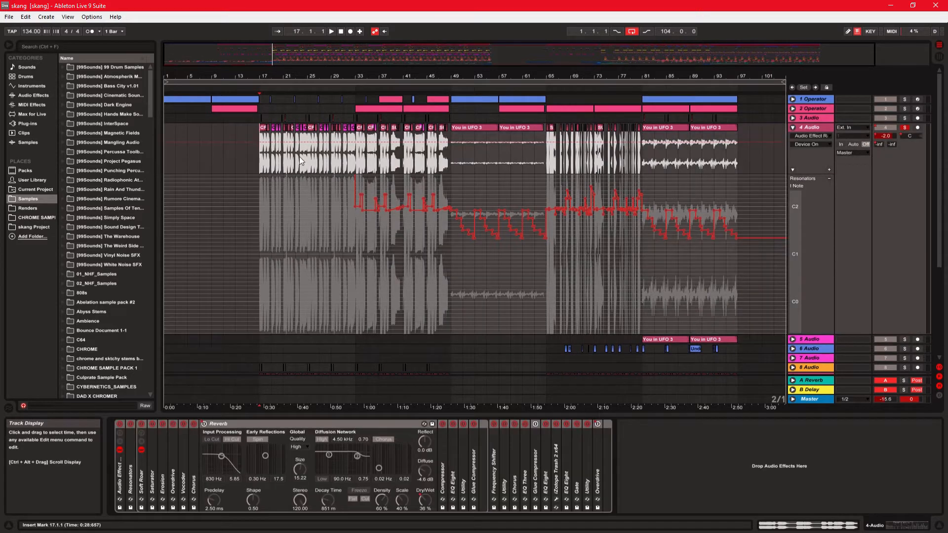
- Audition 4 Audio from bar 17 with its whole Audio Effect Rack bypassed, and switch the rack back on
{"action": "left_click", "coordinate": [120, 425]}
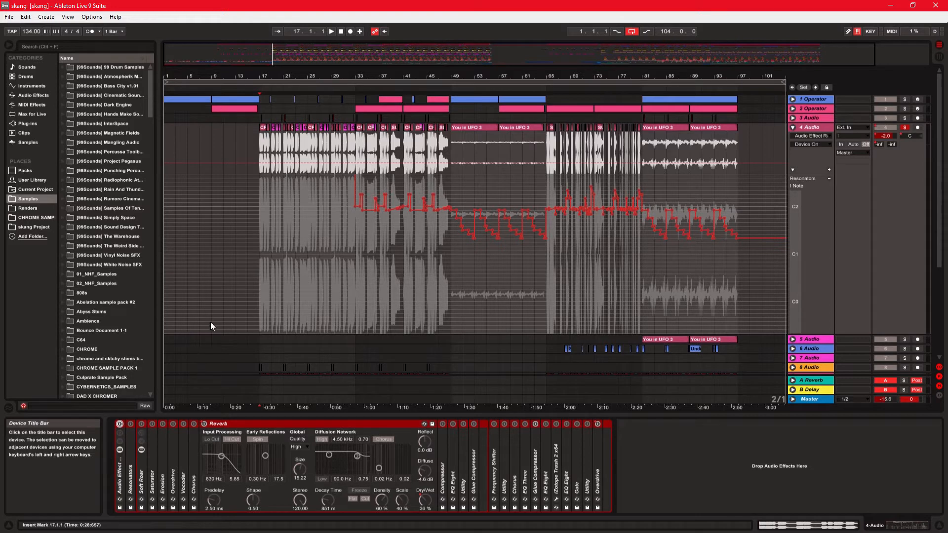
{"action": "key", "text": "space"}
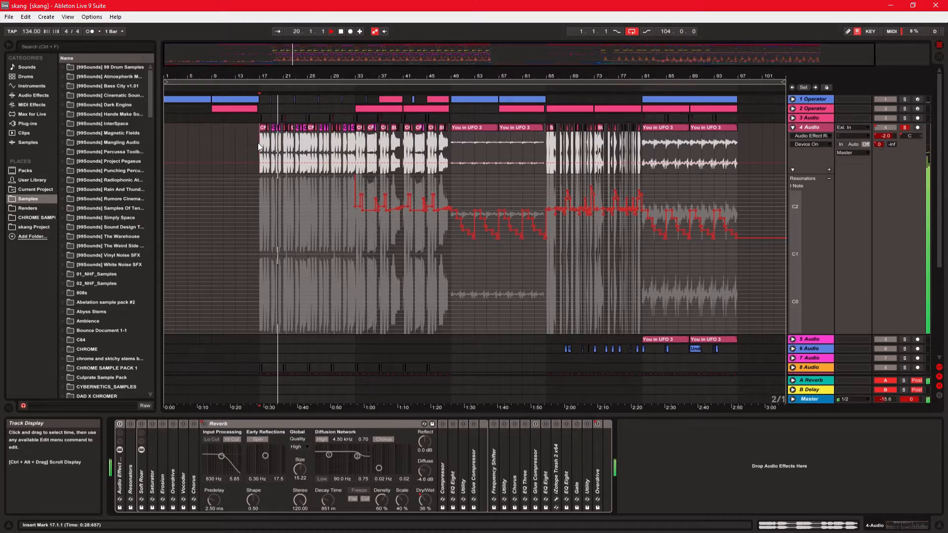
{"action": "key", "text": "space"}
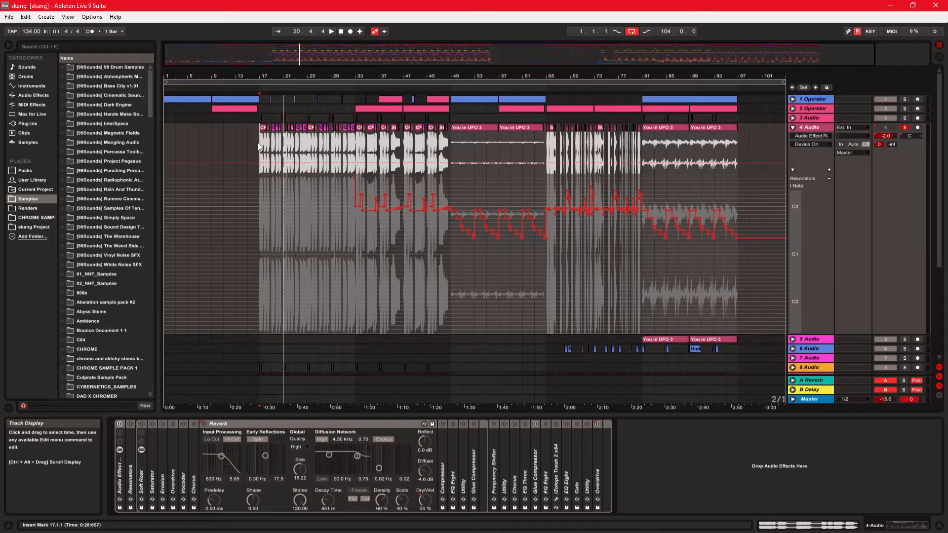
{"action": "left_click", "coordinate": [119, 424]}
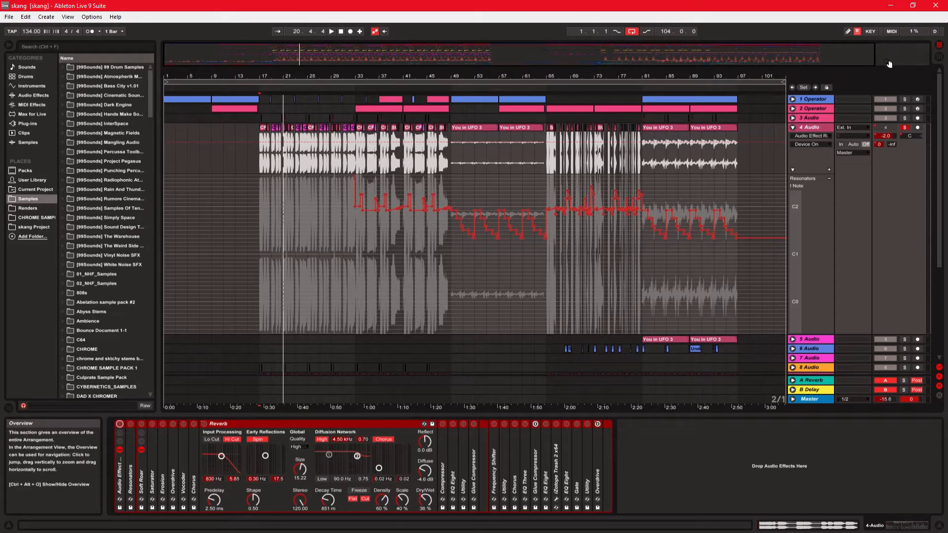
- Select the first group of clips at bar 17 on 4 Audio and reduce the height of its Resonators automation lane
{"action": "left_click_drag", "start_coordinate": [881, 65], "coordinate": [815, 526]}
{"action": "left_click_drag", "start_coordinate": [371, 54], "coordinate": [411, 66]}
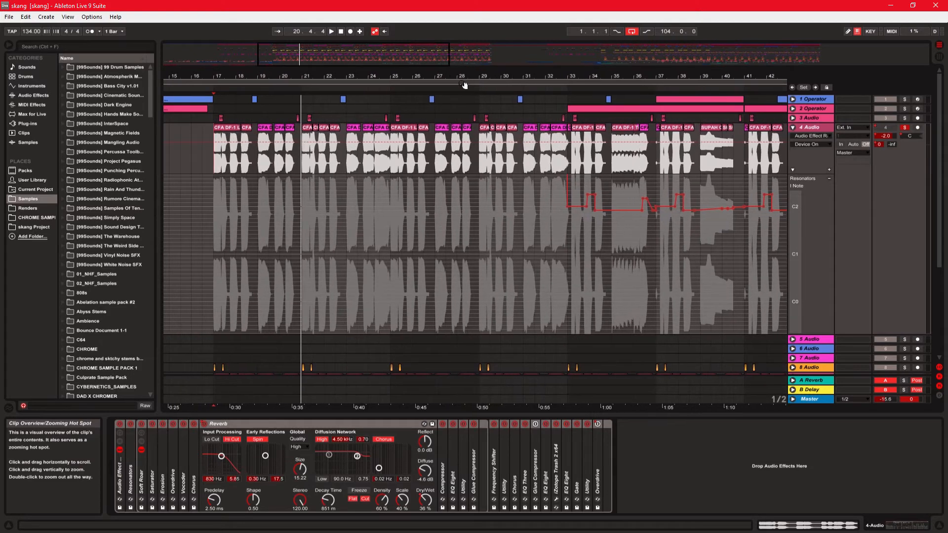
{"action": "mouse_move", "coordinate": [213, 164]}
{"action": "left_mouse_down"}
{"action": "mouse_move", "coordinate": [437, 170]}
{"action": "mouse_move", "coordinate": [251, 156]}
{"action": "left_mouse_up"}
{"action": "left_click", "coordinate": [252, 153]}
{"action": "left_click", "coordinate": [212, 159]}
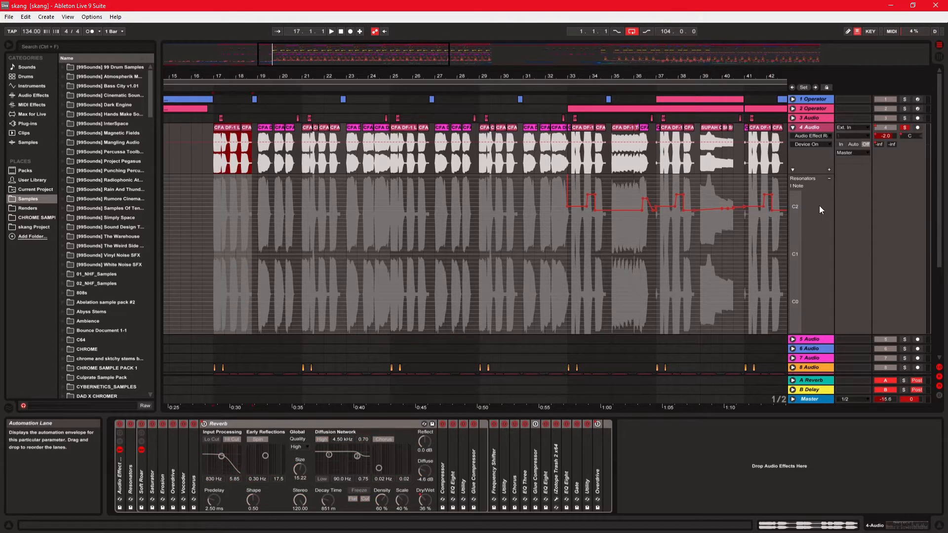
{"action": "left_click_drag", "start_coordinate": [816, 335], "coordinate": [809, 230]}
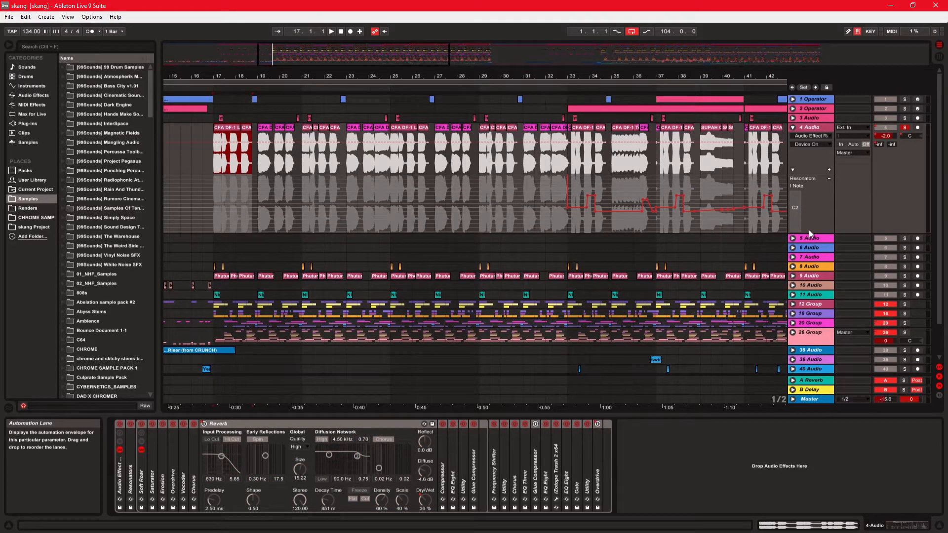
- Expand the Resonators device in the 4 Audio effect rack and play the first phrase from bar 17
{"action": "left_click", "coordinate": [119, 469]}
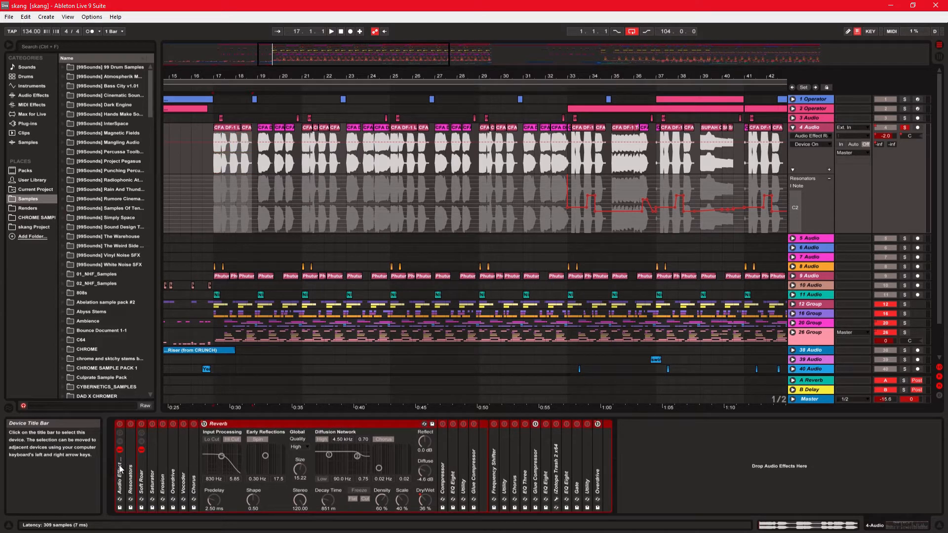
{"action": "double_click", "coordinate": [118, 470]}
{"action": "double_click", "coordinate": [118, 470]}
{"action": "double_click", "coordinate": [130, 475]}
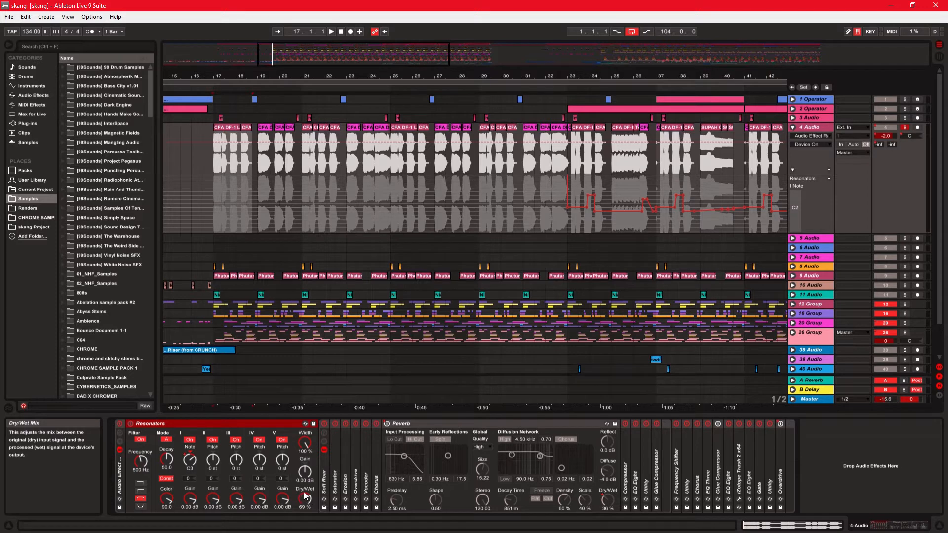
{"action": "right_click", "coordinate": [216, 161]}
{"action": "key", "text": "space"}
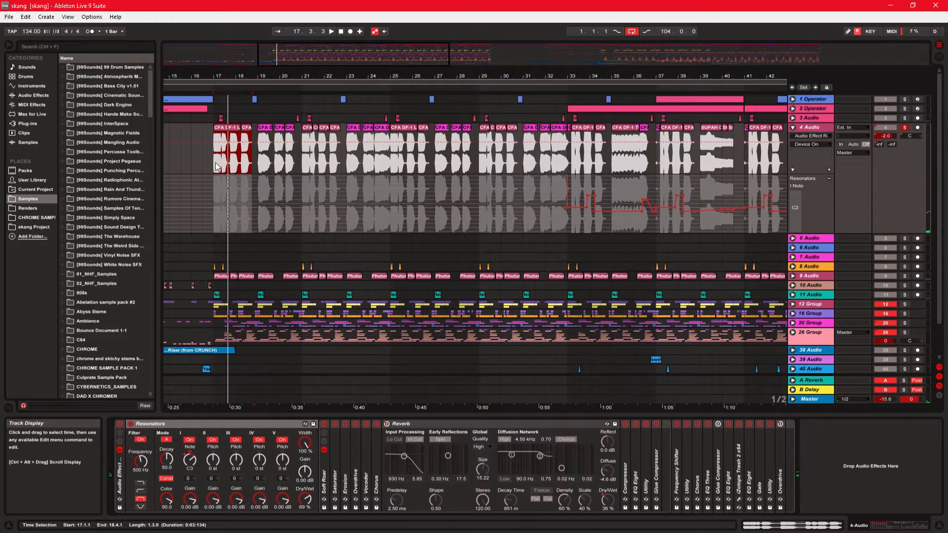
- Audition the phrase from bar 17 with Resonators bypassed, and switch the device back on
{"action": "left_click", "coordinate": [214, 162]}
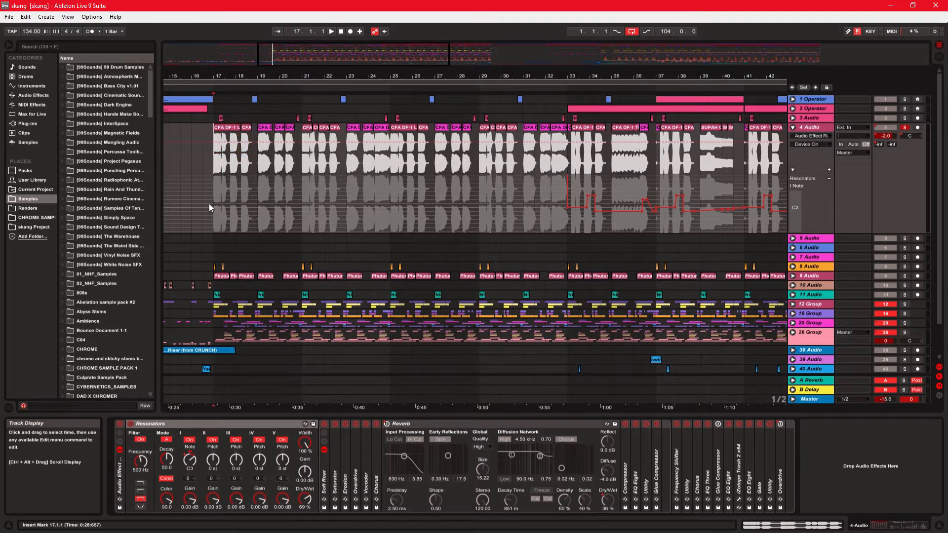
{"action": "left_click", "coordinate": [200, 425]}
{"action": "left_click", "coordinate": [130, 425]}
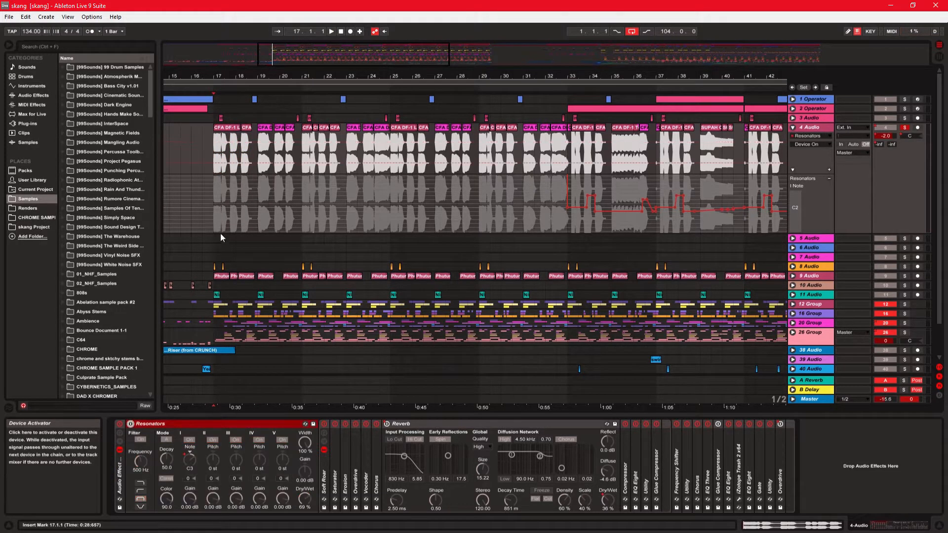
{"action": "left_click", "coordinate": [215, 156]}
{"action": "key", "text": "space"}
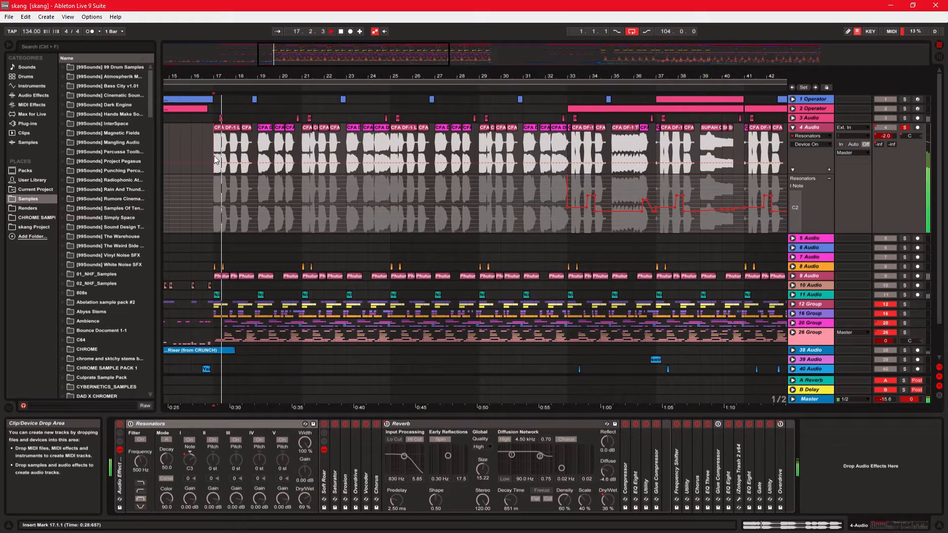
{"action": "key", "text": "space"}
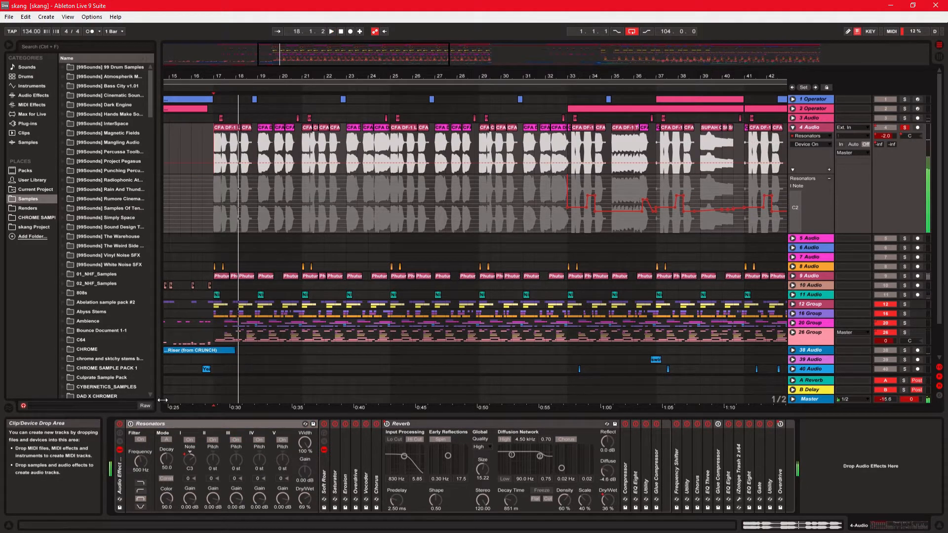
{"action": "left_click", "coordinate": [131, 425]}
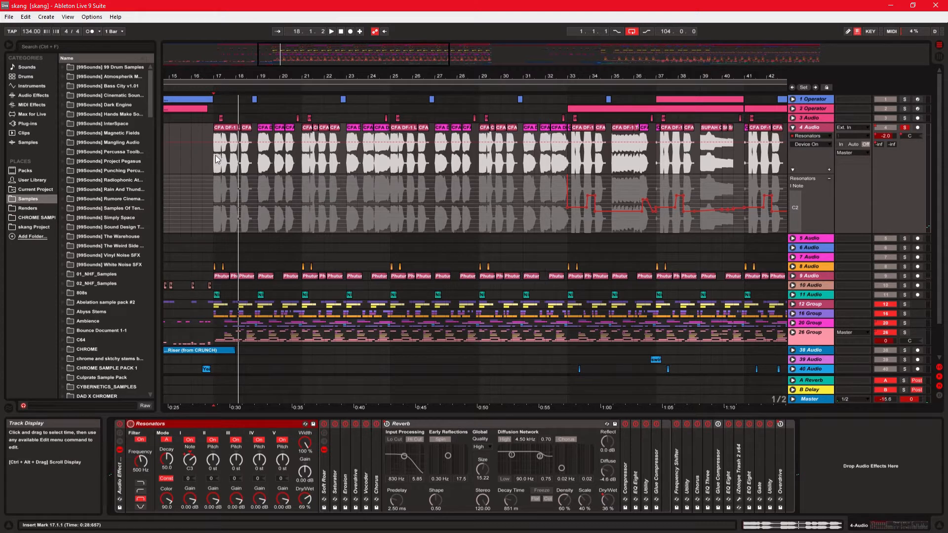
- Collapse Resonators and compare the phrase from bar 17 with the Soft Roar rack bypassed and with it switched back on
{"action": "double_click", "coordinate": [183, 425]}
{"action": "double_click", "coordinate": [143, 464]}
{"action": "double_click", "coordinate": [142, 464]}
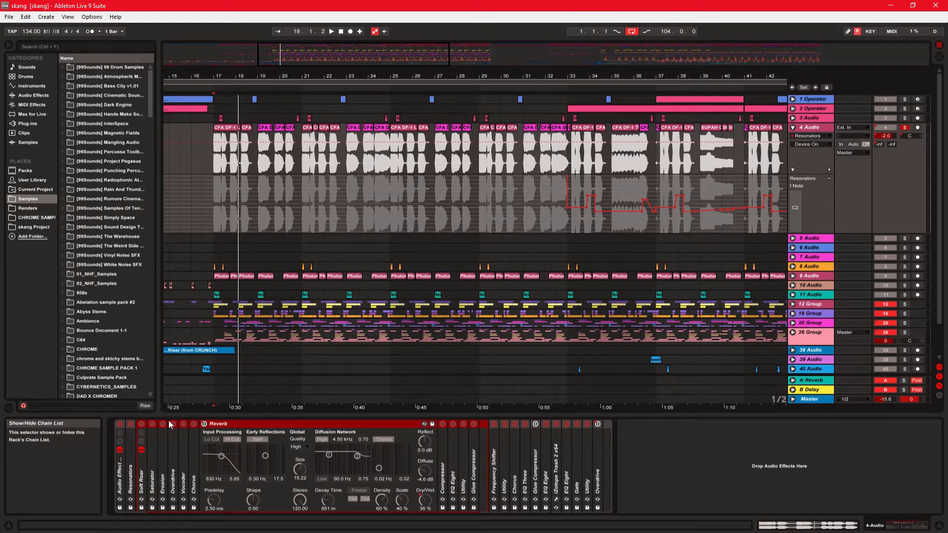
{"action": "left_click", "coordinate": [142, 424]}
{"action": "left_click", "coordinate": [214, 206]}
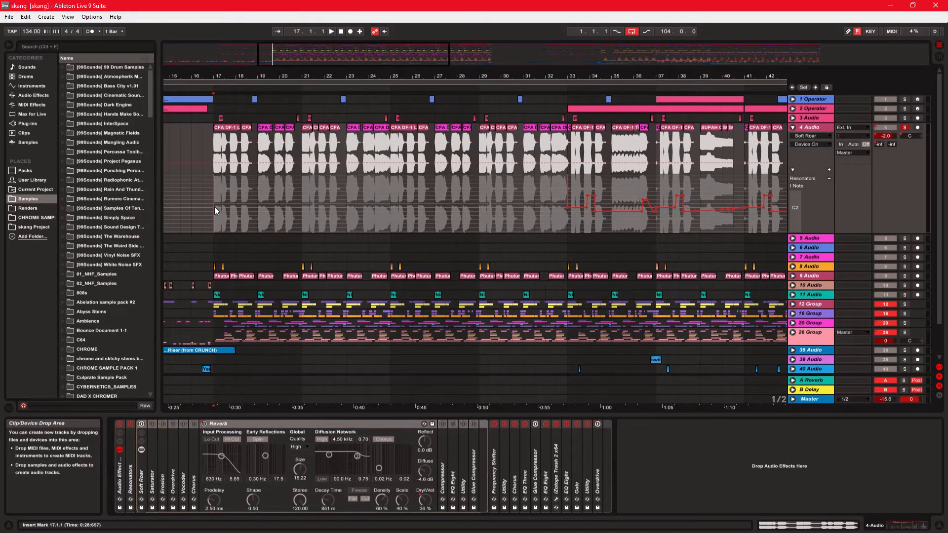
{"action": "key", "text": "space"}
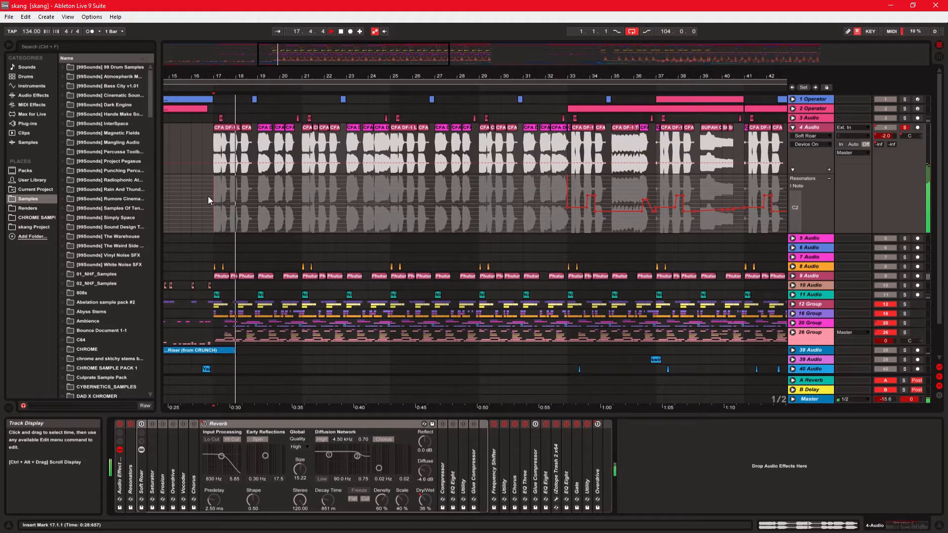
{"action": "left_click", "coordinate": [142, 424]}
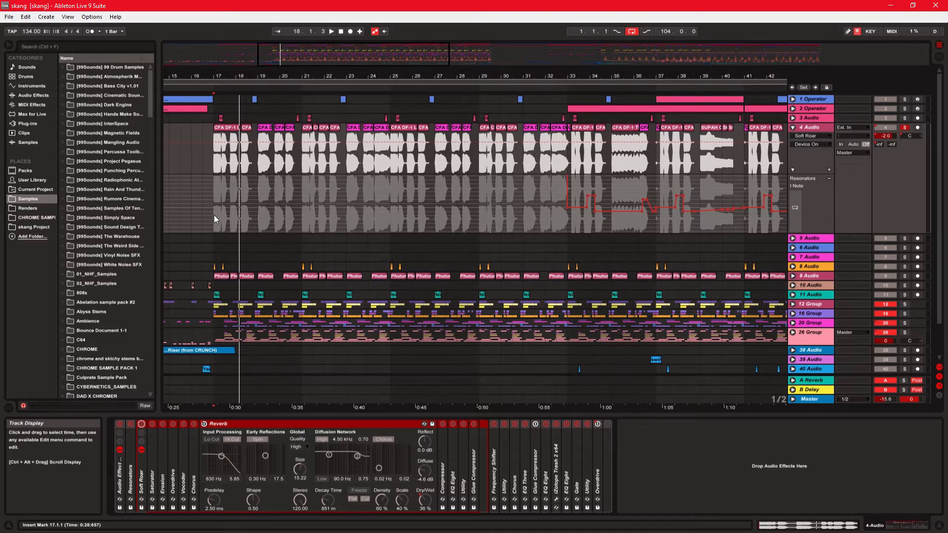
{"action": "key", "text": "space"}
{"action": "key", "text": "space"}
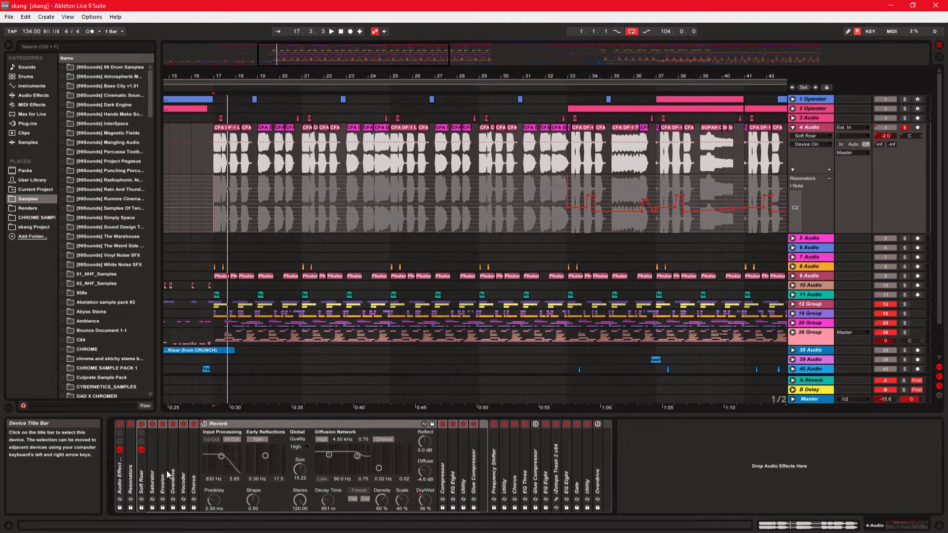
- Examine the settings of the Erosion, Overdrive, Vocoder and Chorus devices inside the Soft Roar rack
{"action": "left_click", "coordinate": [153, 424]}
{"action": "double_click", "coordinate": [160, 452]}
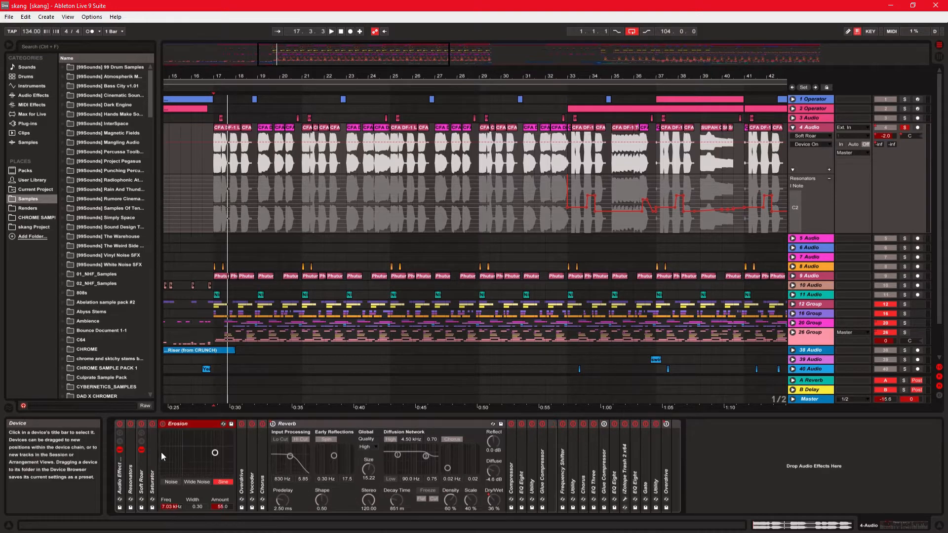
{"action": "double_click", "coordinate": [176, 424]}
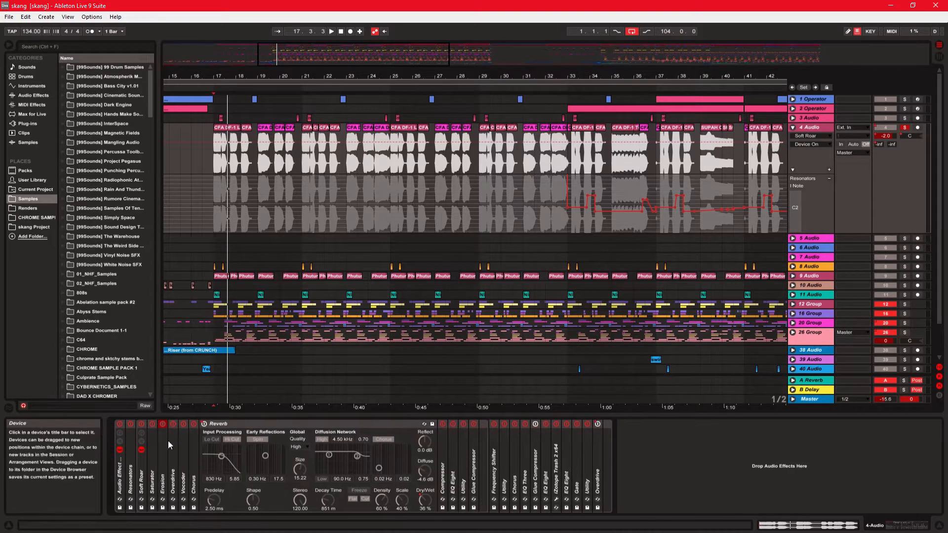
{"action": "double_click", "coordinate": [171, 443]}
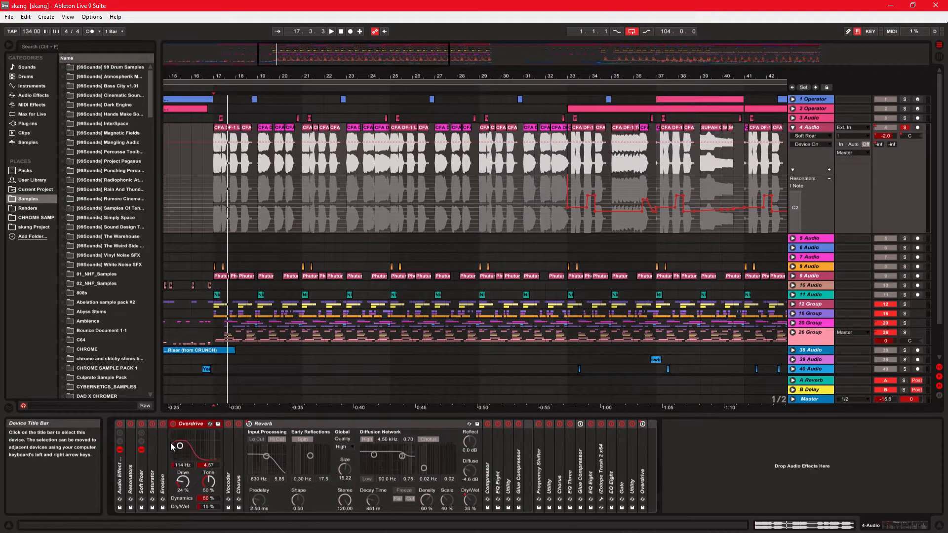
{"action": "double_click", "coordinate": [188, 423]}
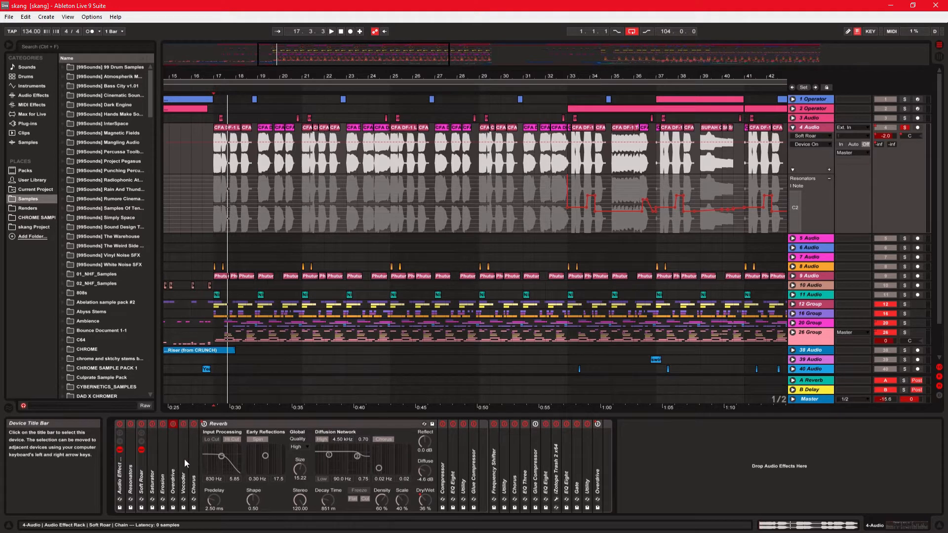
{"action": "double_click", "coordinate": [185, 459]}
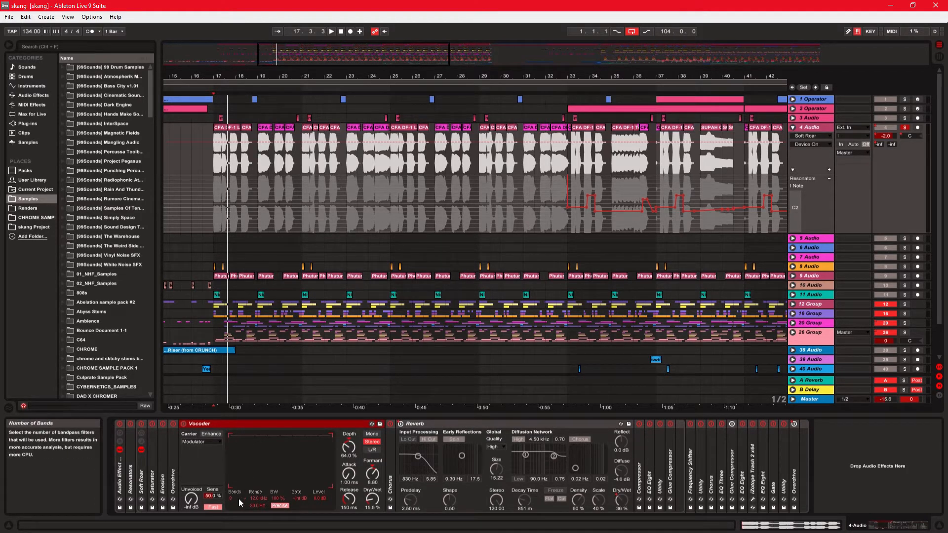
{"action": "double_click", "coordinate": [205, 425]}
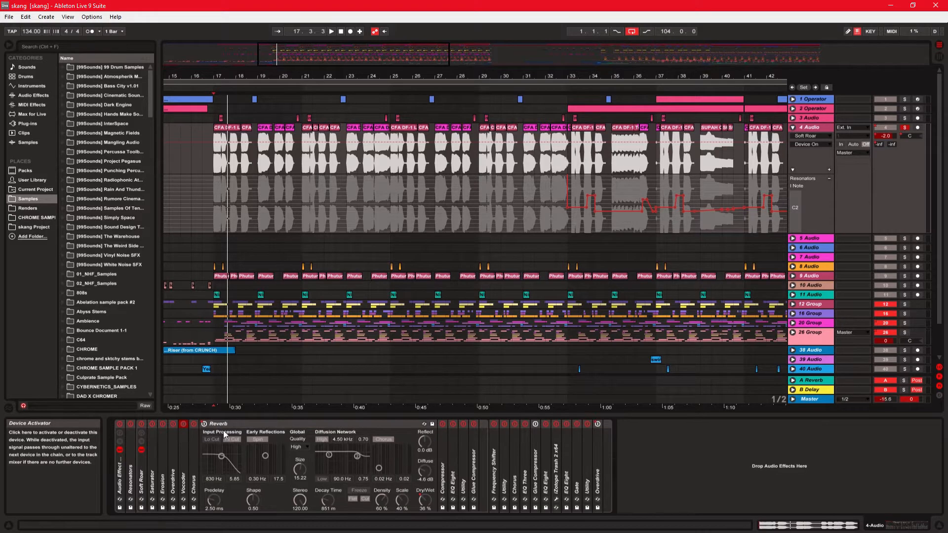
{"action": "double_click", "coordinate": [198, 441]}
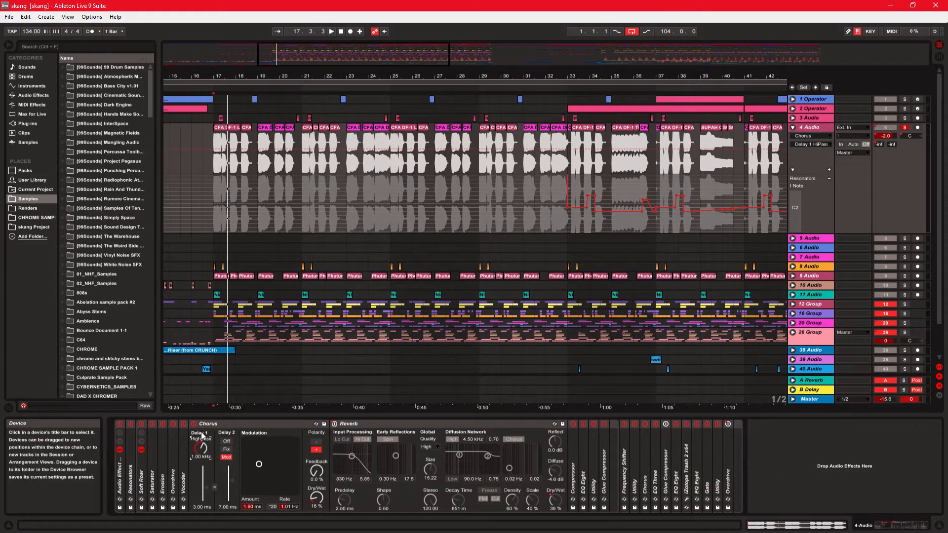
{"action": "left_click", "coordinate": [142, 425]}
{"action": "left_click", "coordinate": [141, 425]}
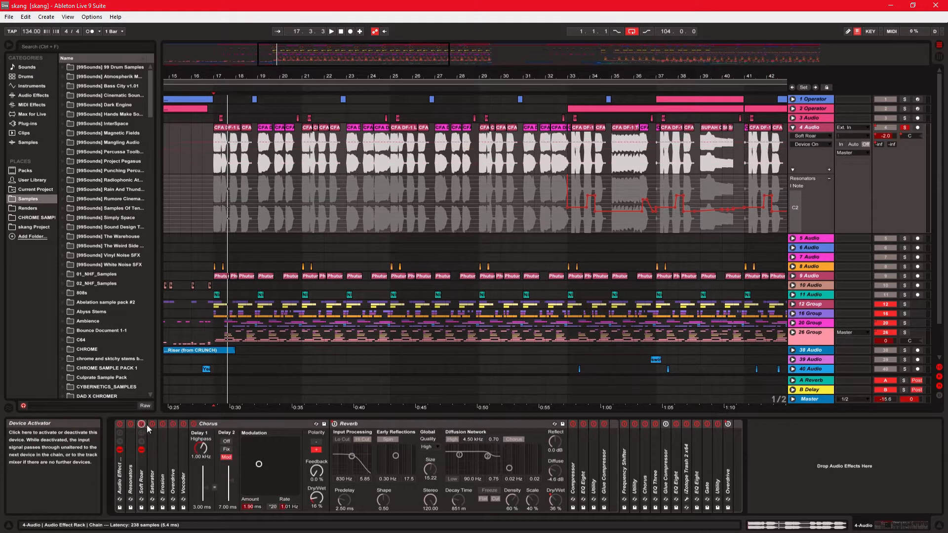
- Collapse Chorus and examine the settings of the Compressor and the EQ Eight that follow Reverb in the Soft Roar rack
{"action": "double_click", "coordinate": [220, 427]}
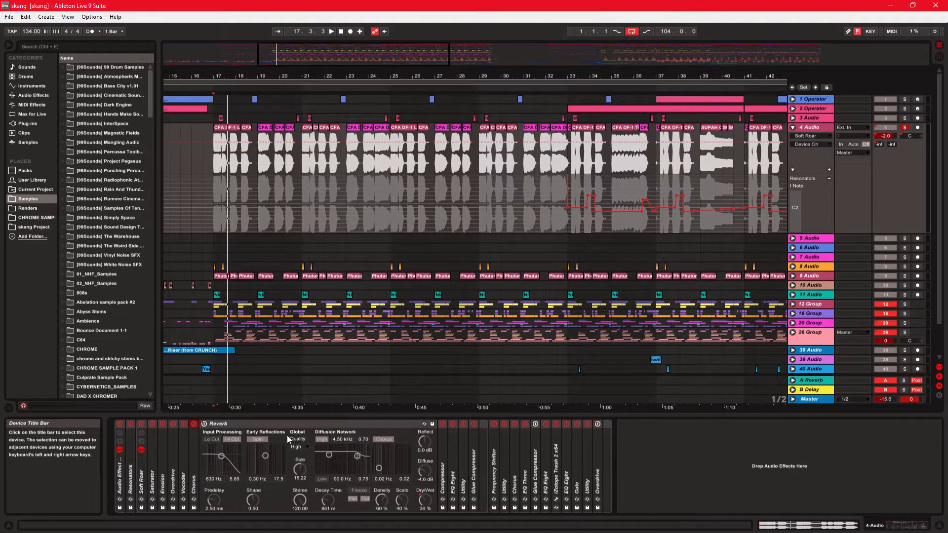
{"action": "double_click", "coordinate": [446, 449]}
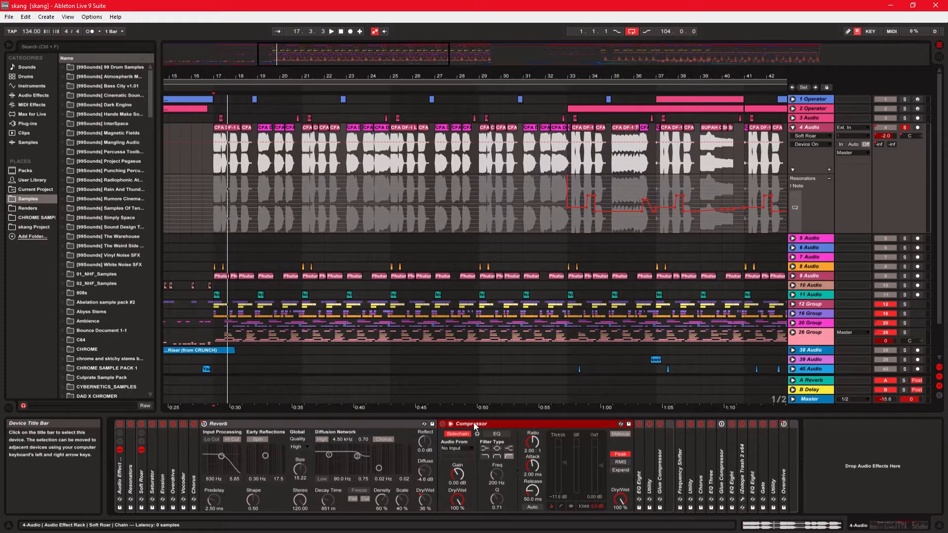
{"action": "double_click", "coordinate": [474, 425]}
{"action": "double_click", "coordinate": [450, 455]}
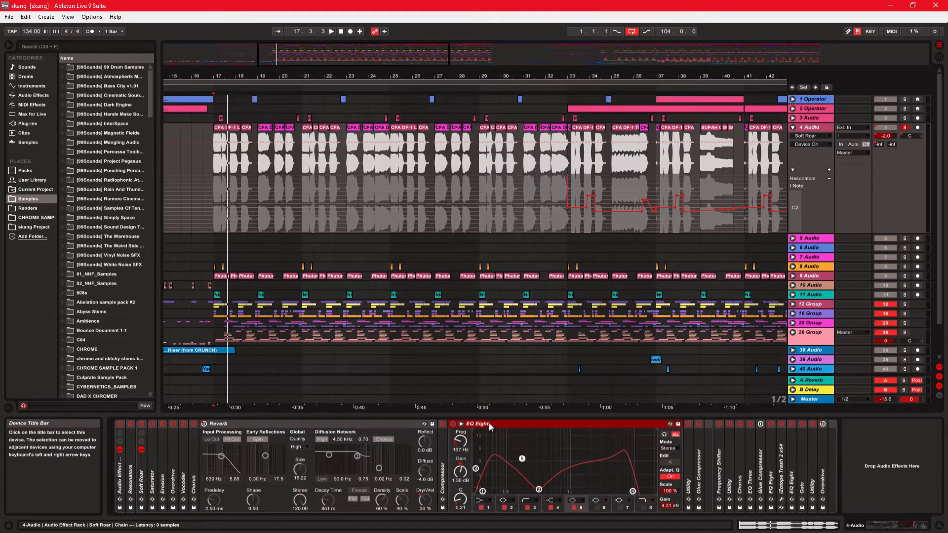
{"action": "double_click", "coordinate": [489, 423]}
- Expand the Utility after that EQ Eight and show its Width automation in a new lane of the 4 Audio track
{"action": "double_click", "coordinate": [464, 466]}
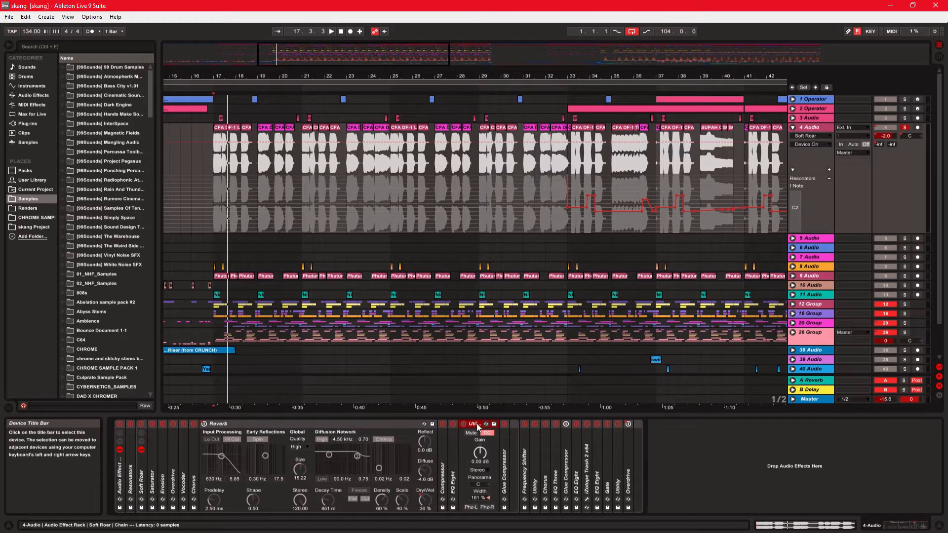
{"action": "left_click", "coordinate": [481, 498]}
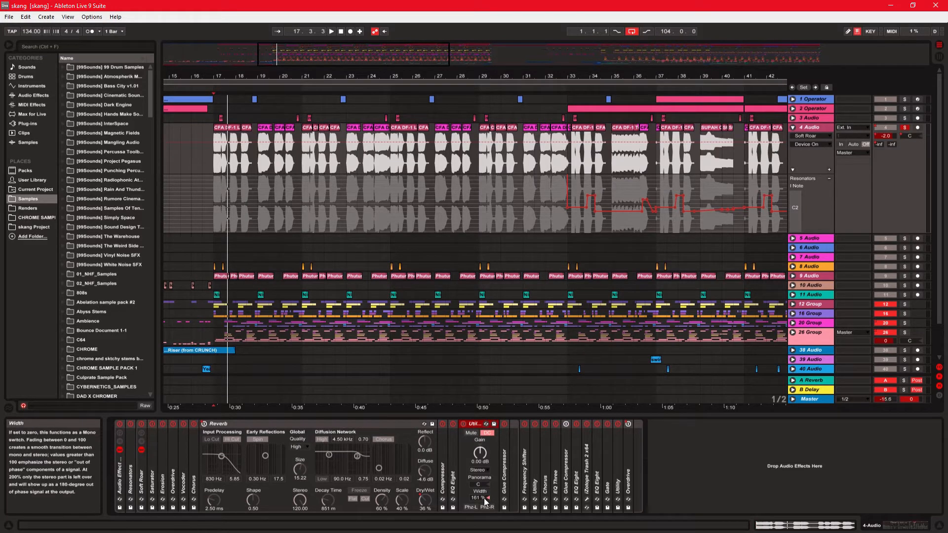
{"action": "right_click", "coordinate": [482, 499]}
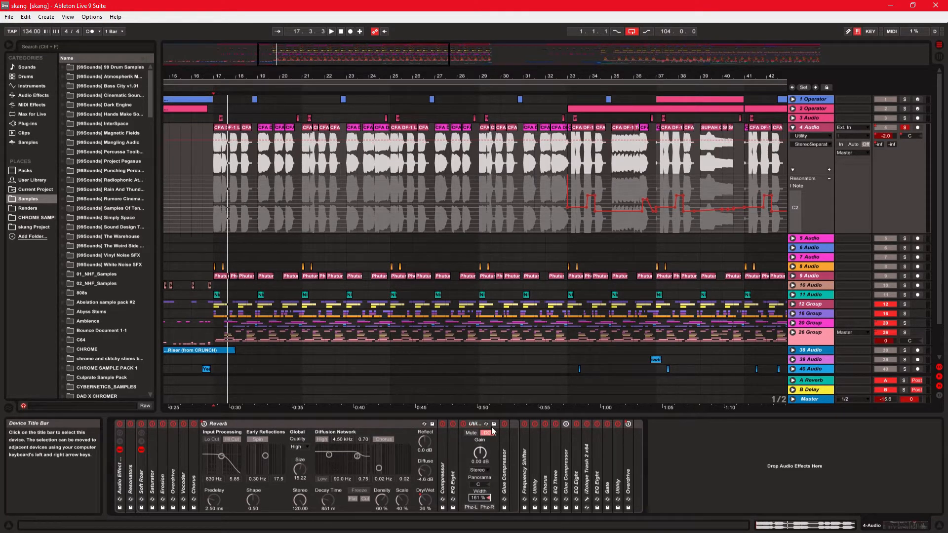
{"action": "left_click", "coordinate": [500, 385]}
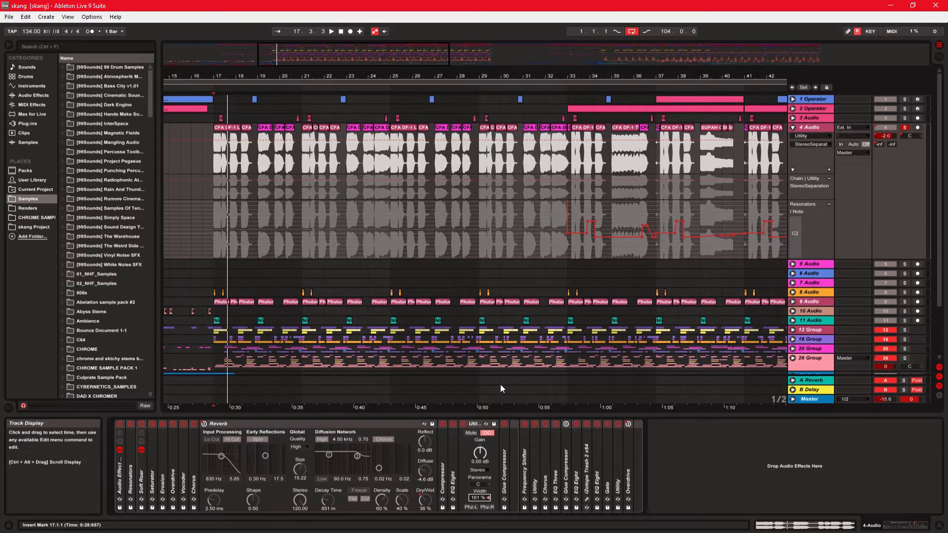
- Compare the Width settings of the rack's Utility and the Utility before the final Overdrive, and collapse the first one
{"action": "left_click", "coordinate": [470, 423]}
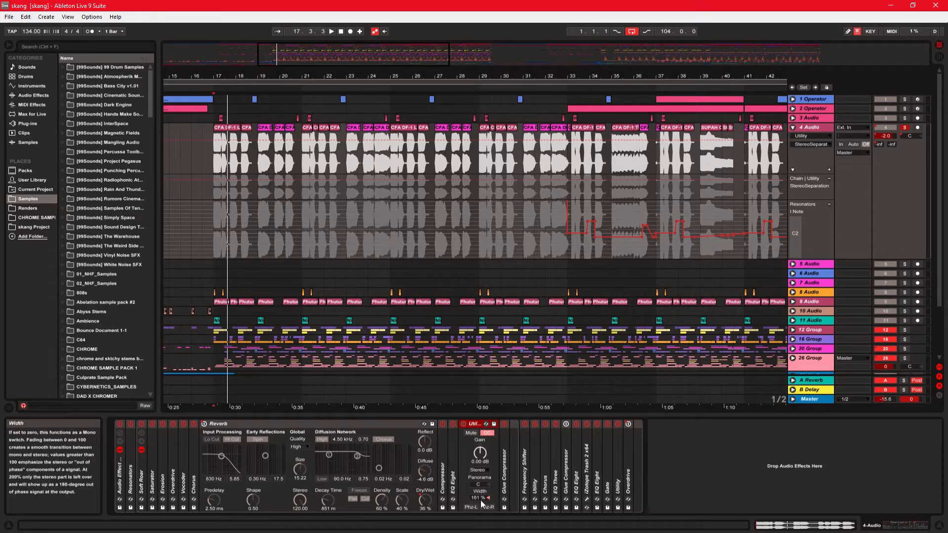
{"action": "double_click", "coordinate": [615, 454]}
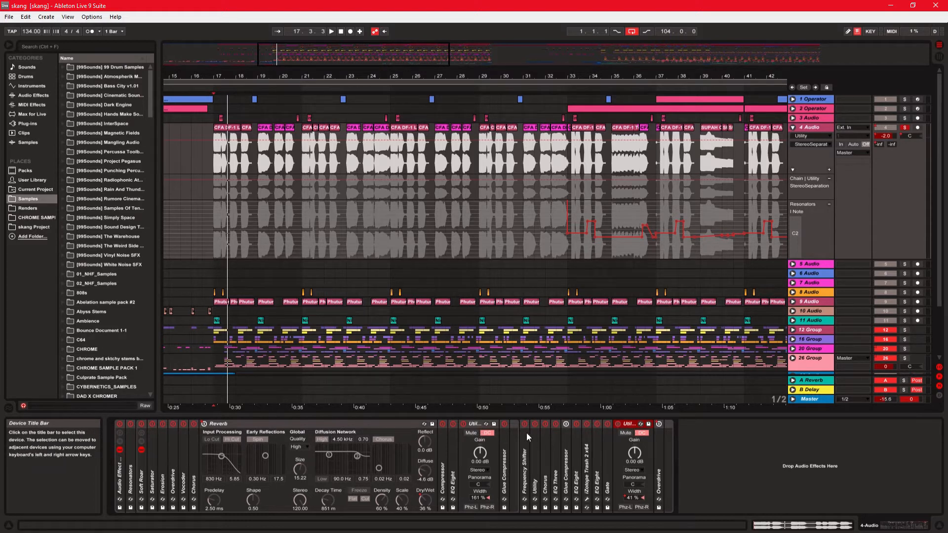
{"action": "left_click", "coordinate": [486, 424]}
{"action": "left_click", "coordinate": [485, 425]}
{"action": "double_click", "coordinate": [480, 424]}
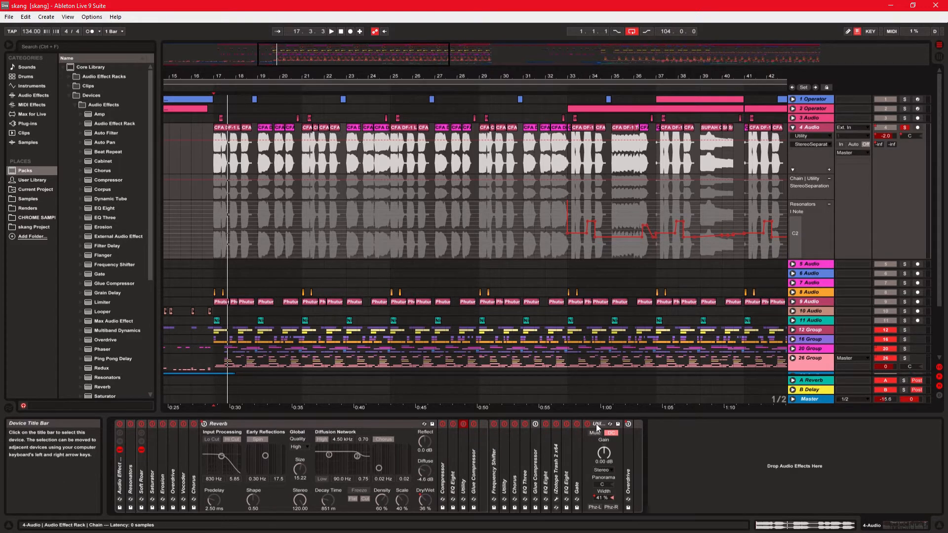
- Expand Frequency Shifter, show its Fine automation in a new lane, and make that lane taller
{"action": "double_click", "coordinate": [493, 455]}
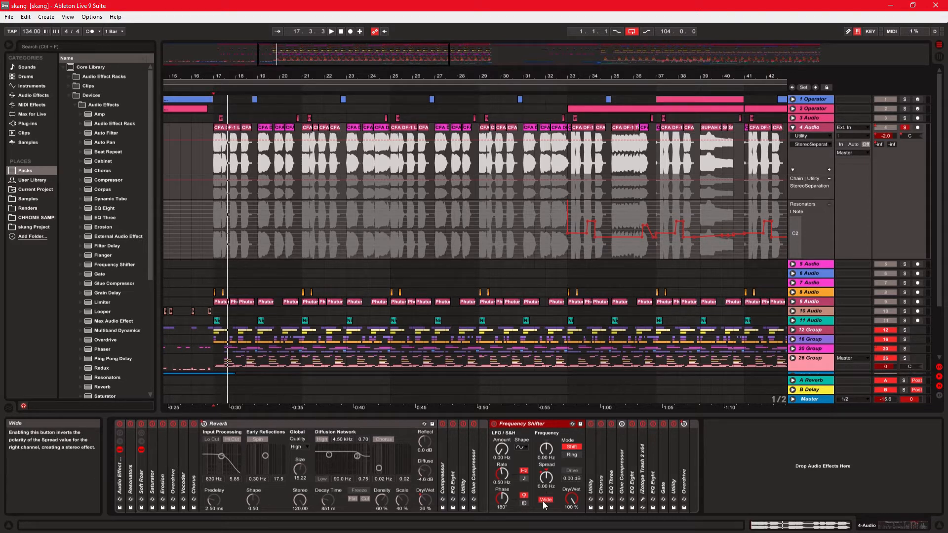
{"action": "right_click", "coordinate": [547, 477]}
{"action": "left_click", "coordinate": [564, 363]}
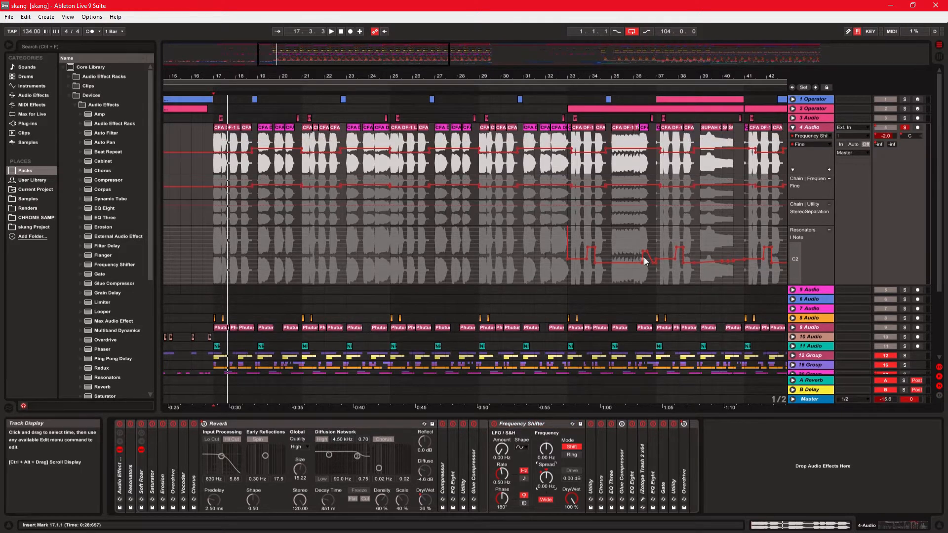
{"action": "left_click_drag", "start_coordinate": [809, 201], "coordinate": [809, 242]}
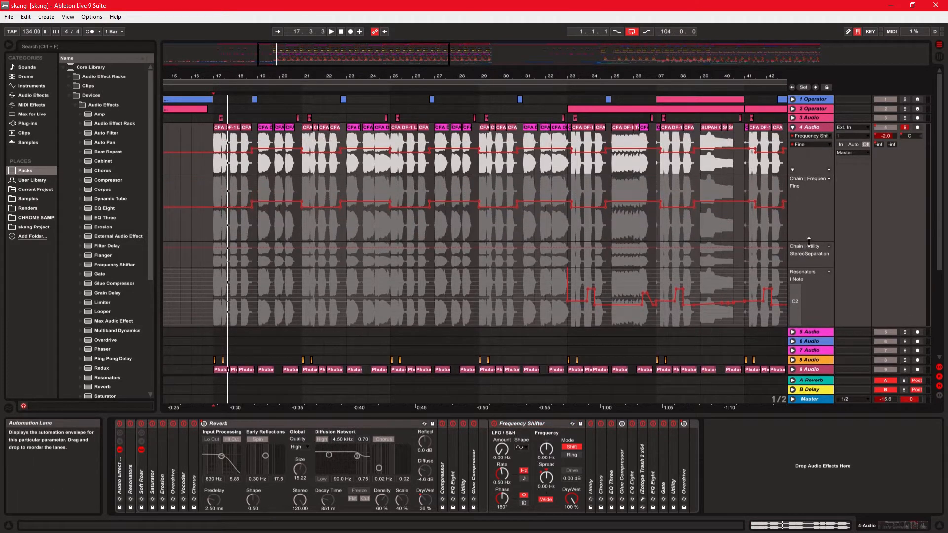
- Audition the Frequency Shifter's Fine automation from bar 17 and from bar 19, and collapse the device
{"action": "left_click_drag", "start_coordinate": [420, 76], "coordinate": [450, 375]}
{"action": "left_click_drag", "start_coordinate": [338, 63], "coordinate": [318, 55]}
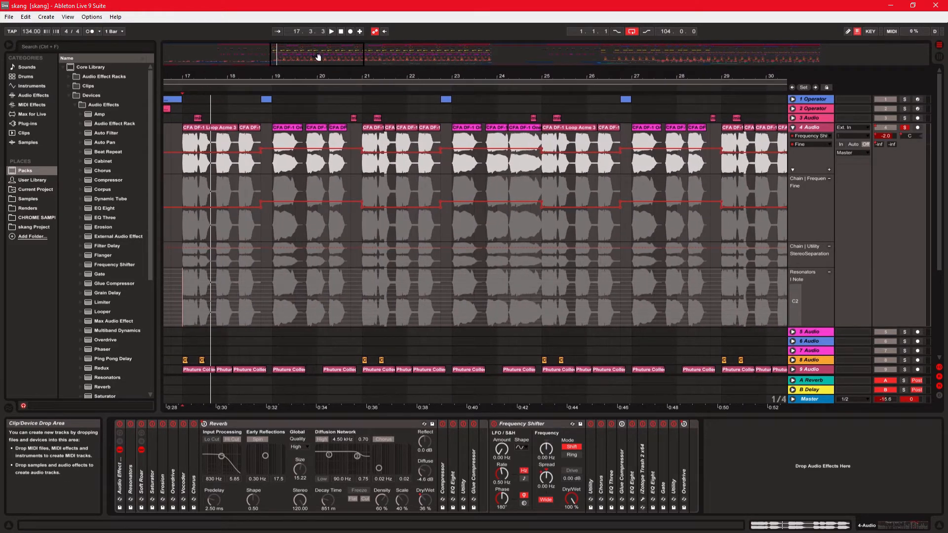
{"action": "left_click", "coordinate": [181, 199]}
{"action": "mouse_move", "coordinate": [181, 197]}
{"action": "left_mouse_down"}
{"action": "mouse_move", "coordinate": [271, 194]}
{"action": "mouse_move", "coordinate": [179, 193]}
{"action": "left_mouse_up"}
{"action": "key", "text": "space"}
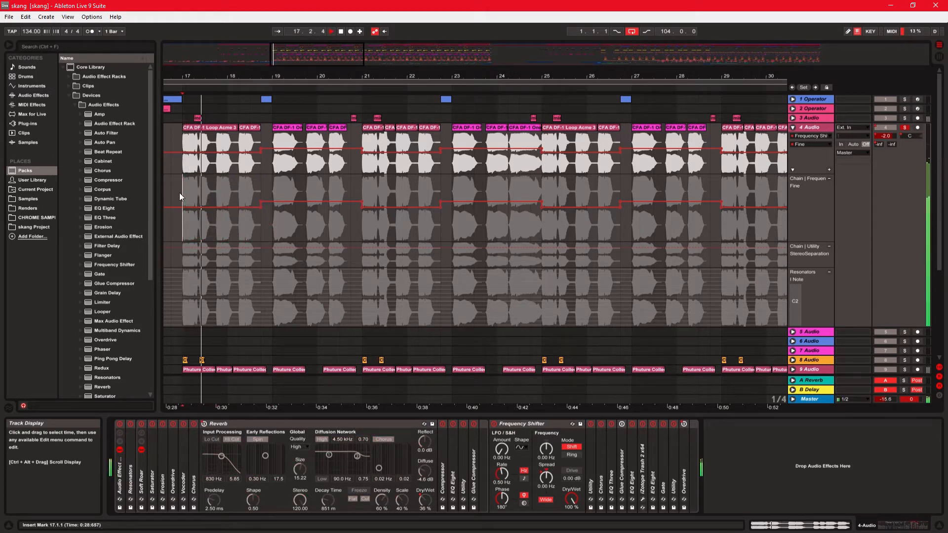
{"action": "key", "text": "space"}
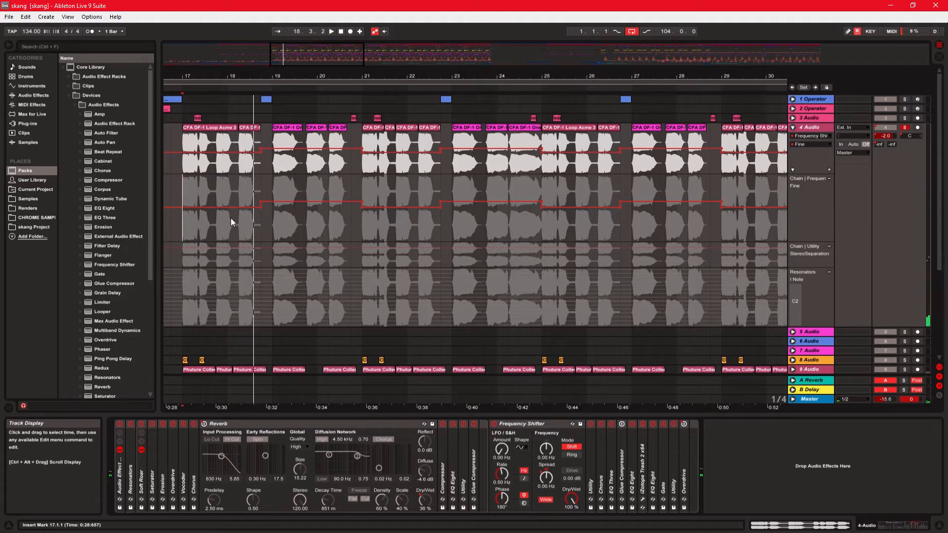
{"action": "left_click", "coordinate": [270, 214]}
{"action": "key", "text": "space"}
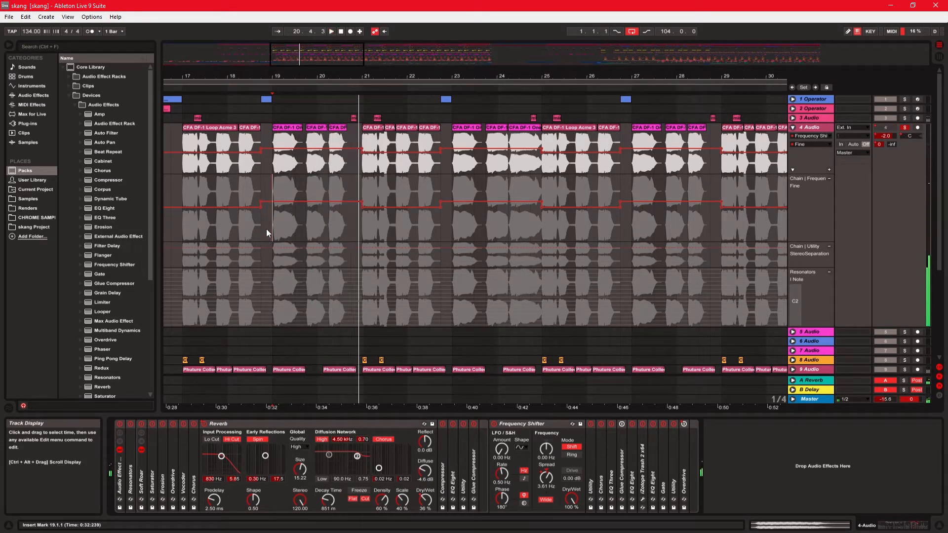
{"action": "double_click", "coordinate": [514, 423]}
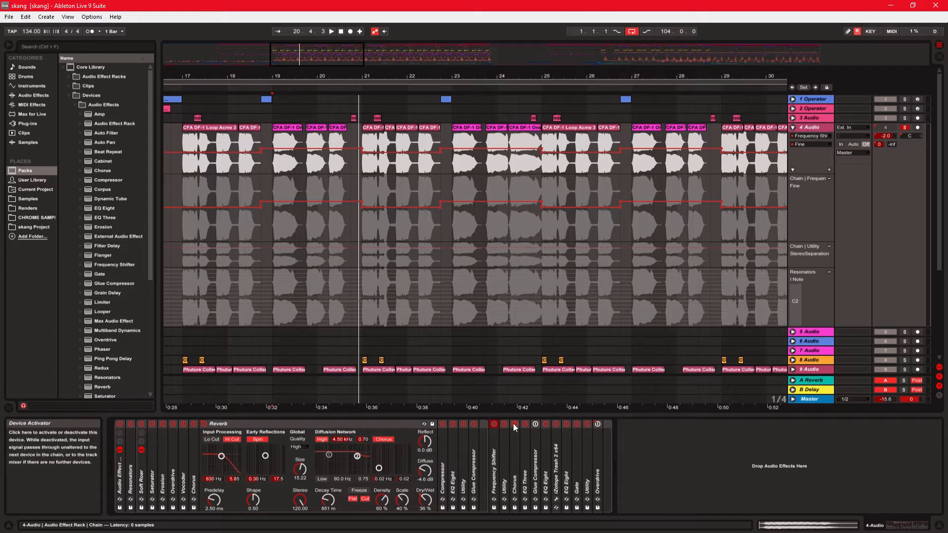
- Examine the settings of the Chorus after Frequency Shifter and of the EQ Eight before iZotope Trash 2
{"action": "left_click", "coordinate": [503, 459]}
{"action": "left_click", "coordinate": [514, 459]}
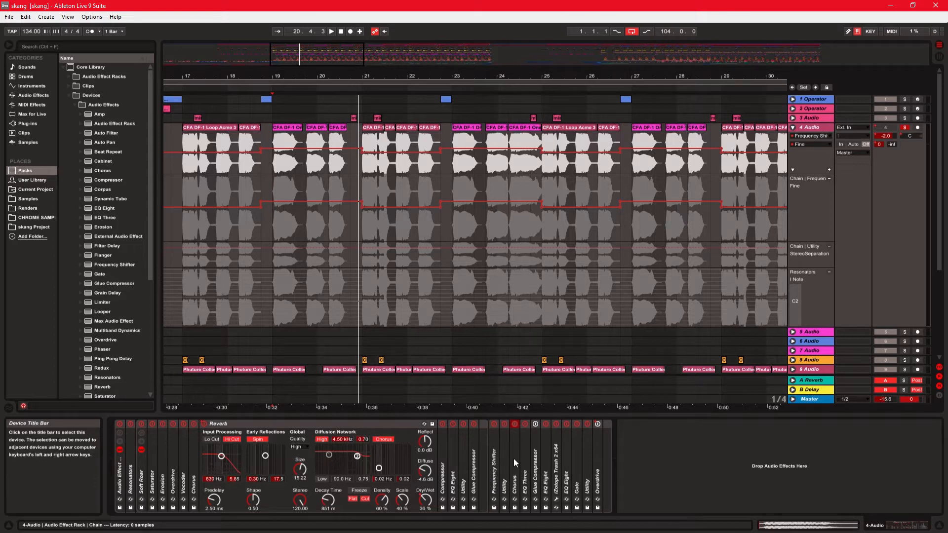
{"action": "double_click", "coordinate": [513, 458]}
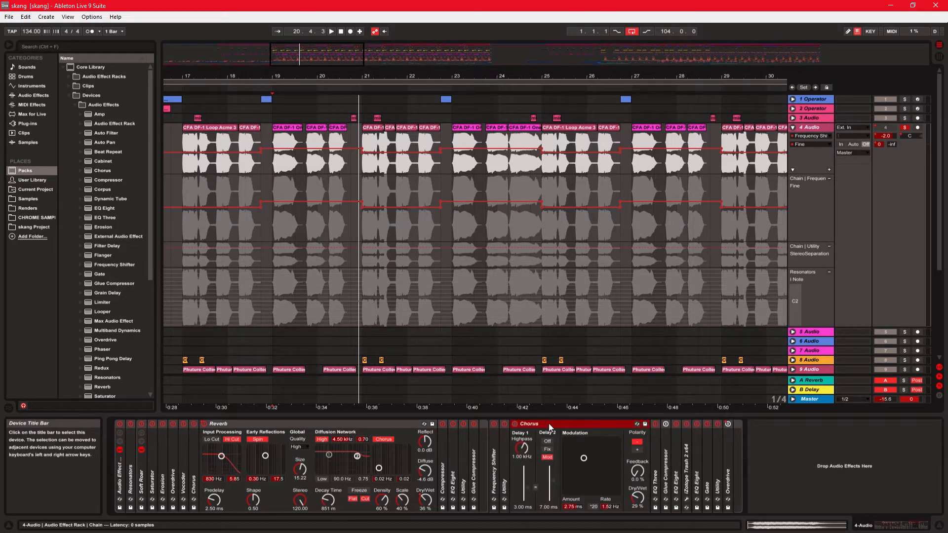
{"action": "double_click", "coordinate": [549, 423]}
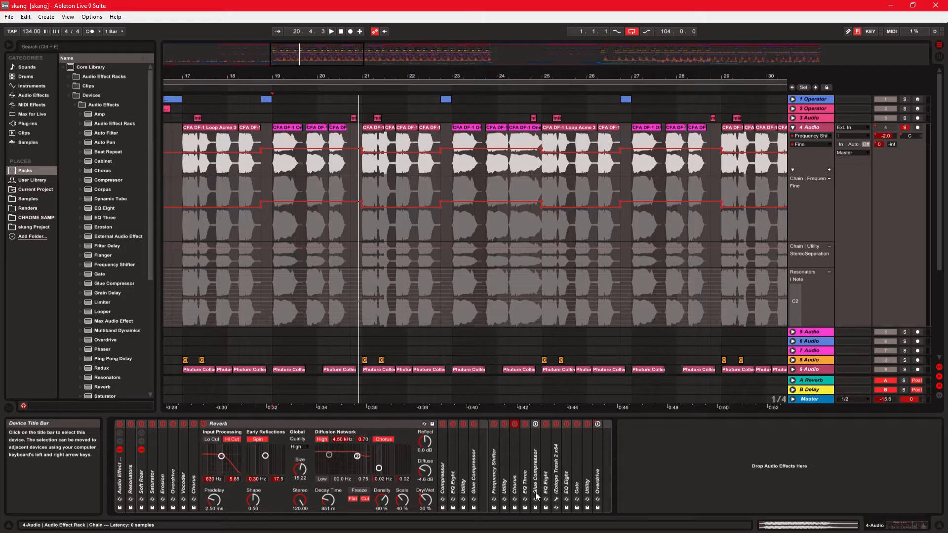
{"action": "double_click", "coordinate": [547, 481]}
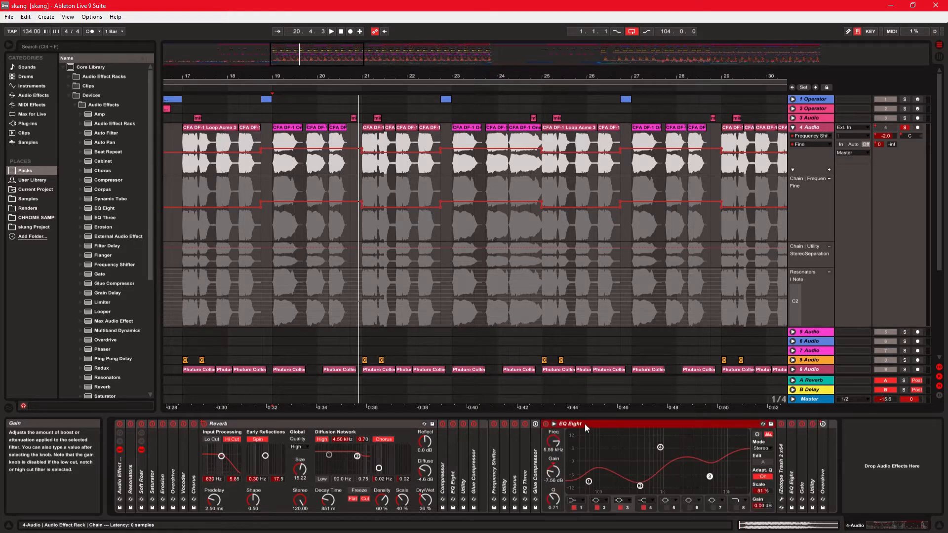
{"action": "double_click", "coordinate": [585, 423]}
- Expand iZotope Trash 2, bypass it, and play the first phrase from bar 17
{"action": "double_click", "coordinate": [555, 463]}
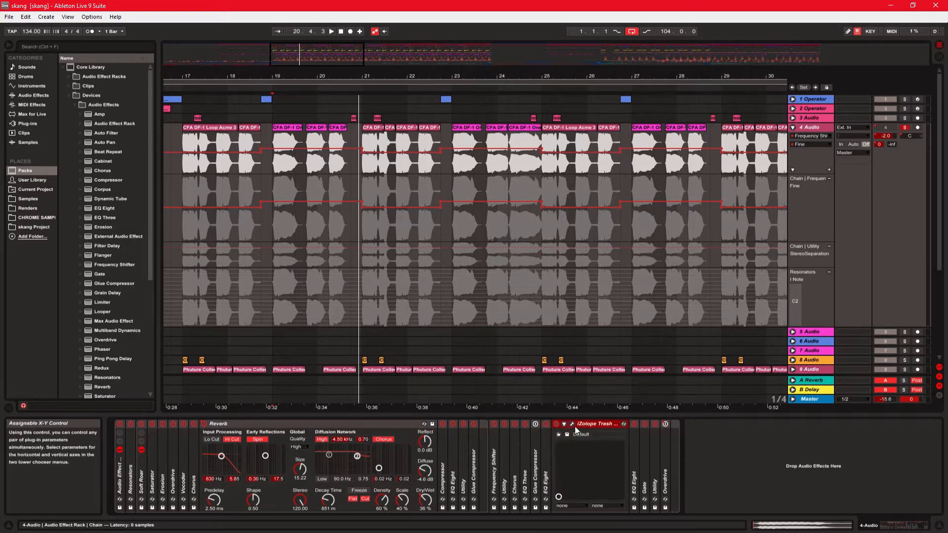
{"action": "left_click", "coordinate": [557, 425]}
{"action": "left_click", "coordinate": [557, 424]}
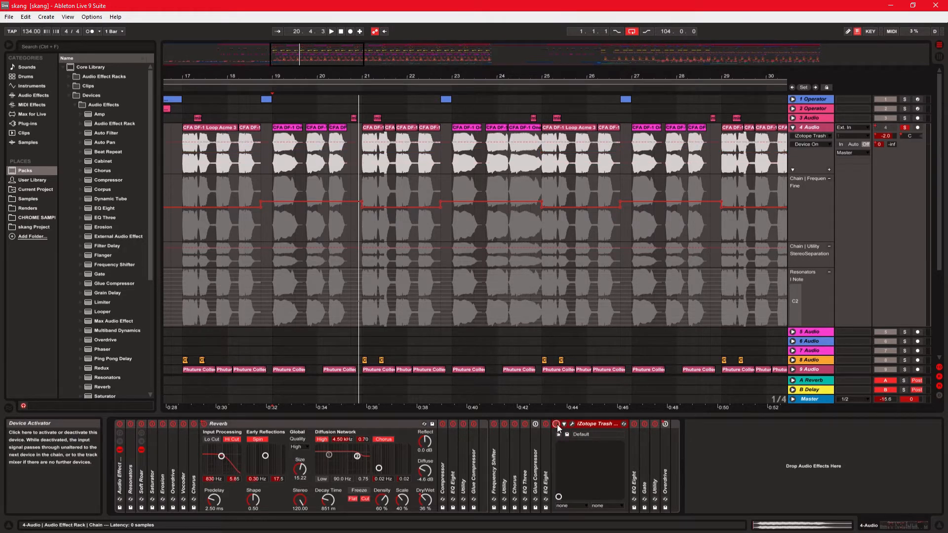
{"action": "left_click", "coordinate": [556, 424]}
{"action": "left_click", "coordinate": [185, 229]}
{"action": "key", "text": "space"}
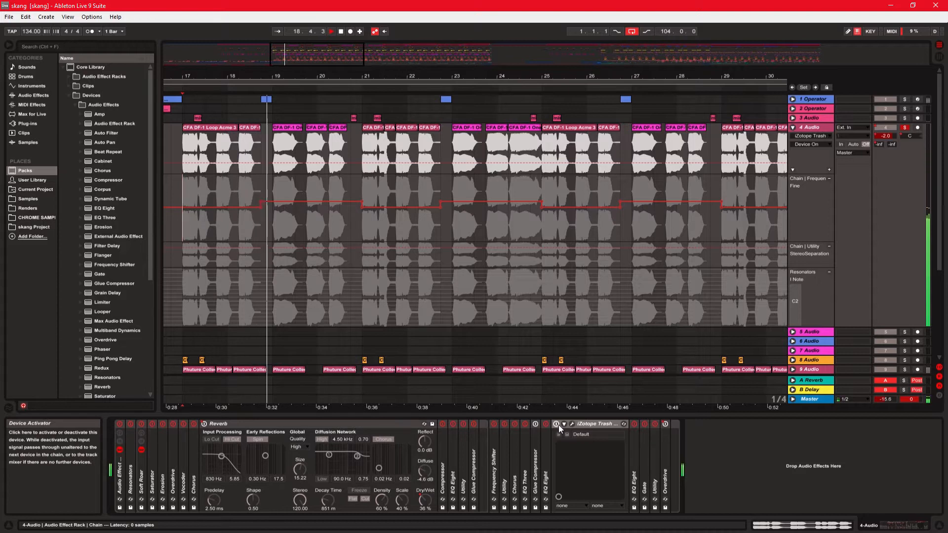
- Replay the phrase from bar 17 with iZotope Trash 2 switched on, and bypass the device again
{"action": "left_click", "coordinate": [557, 424]}
{"action": "left_click", "coordinate": [186, 240]}
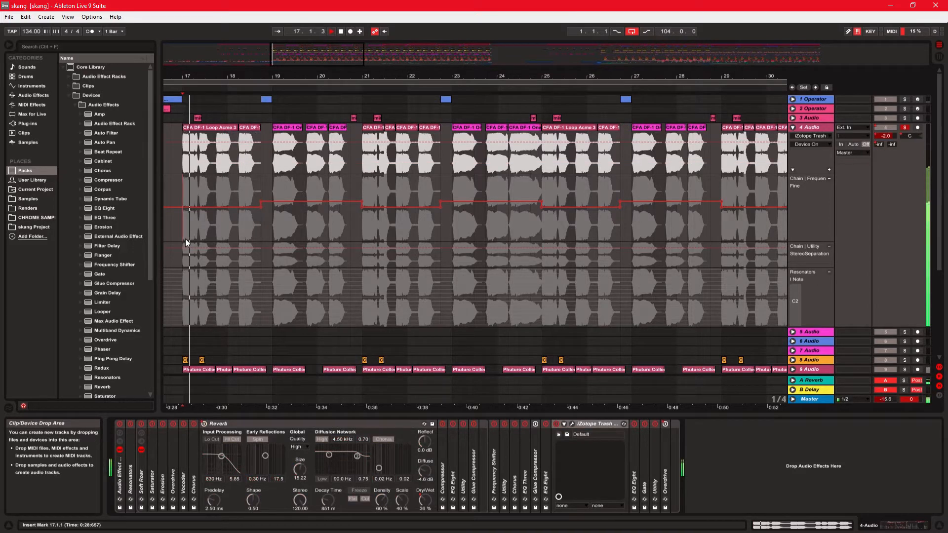
{"action": "key", "text": "space"}
{"action": "left_click", "coordinate": [556, 424]}
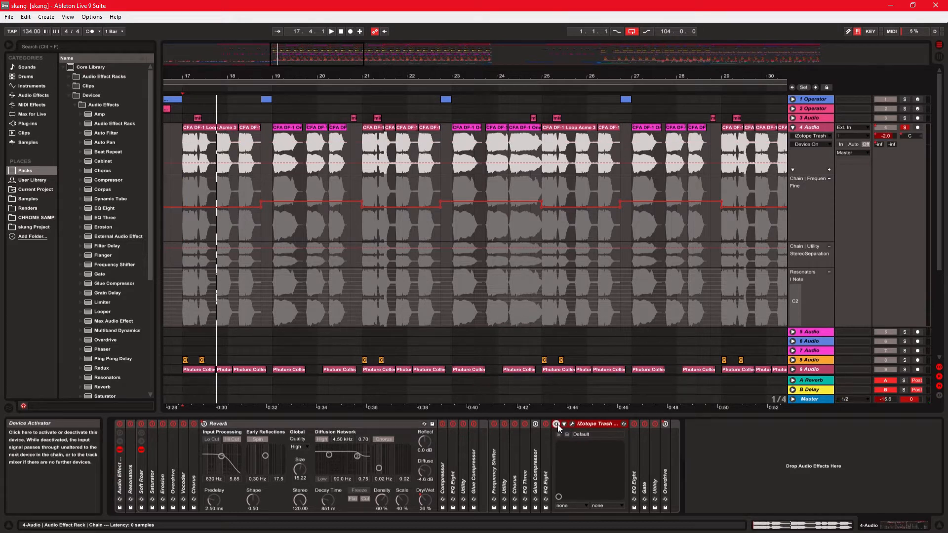
- Examine the iZotope Trash 2 plug-in window, switch the device back on, and collapse it
{"action": "left_click", "coordinate": [572, 424]}
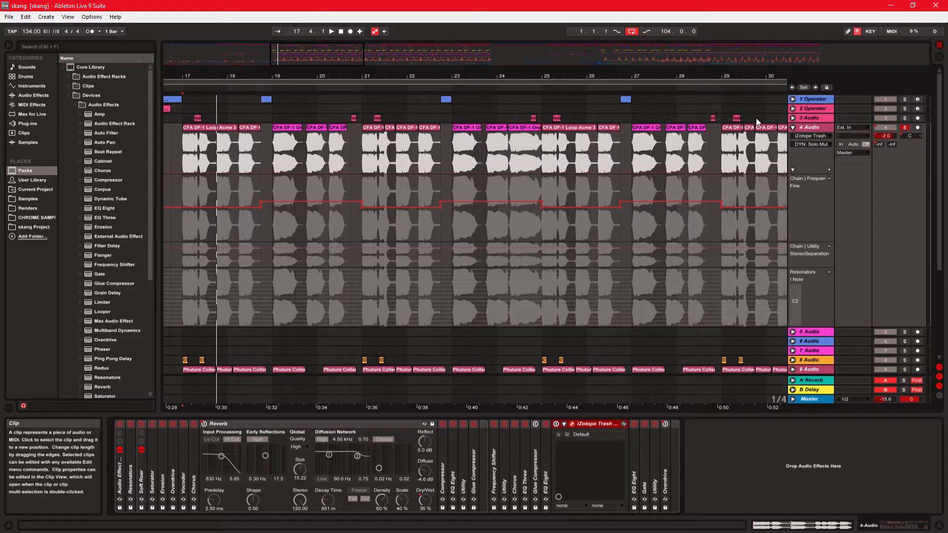
{"action": "left_click", "coordinate": [556, 425]}
{"action": "double_click", "coordinate": [594, 425]}
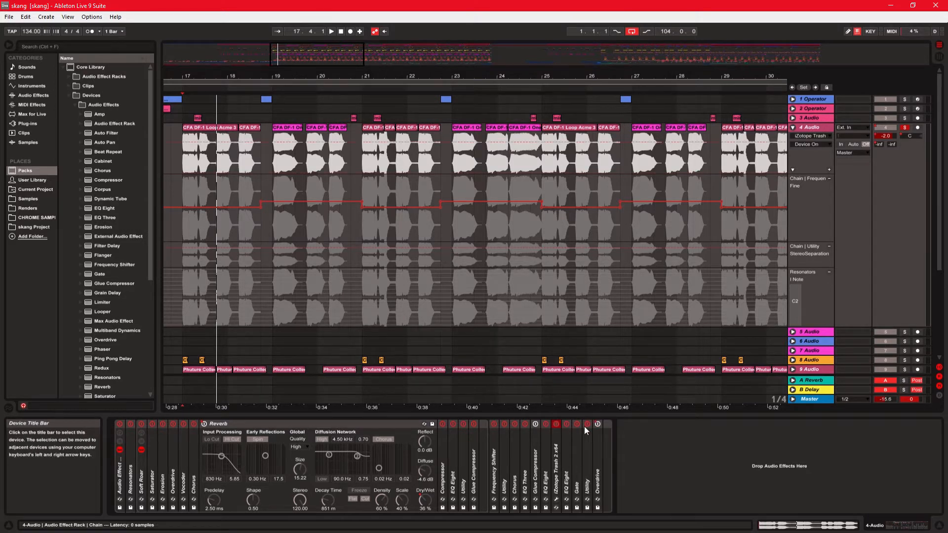
- Examine the settings of the EQ Eight after iZotope Trash 2 and of the final Overdrive
{"action": "double_click", "coordinate": [567, 458]}
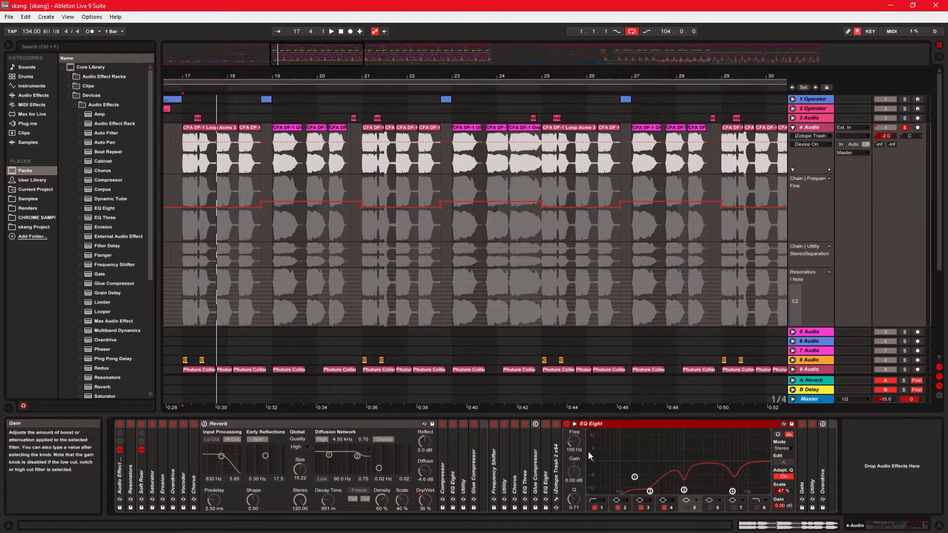
{"action": "double_click", "coordinate": [609, 424]}
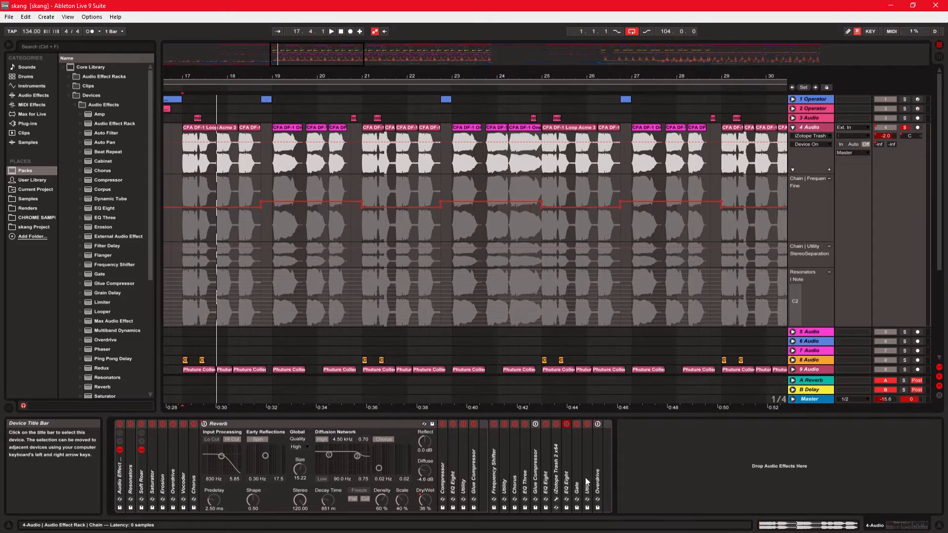
{"action": "double_click", "coordinate": [597, 441]}
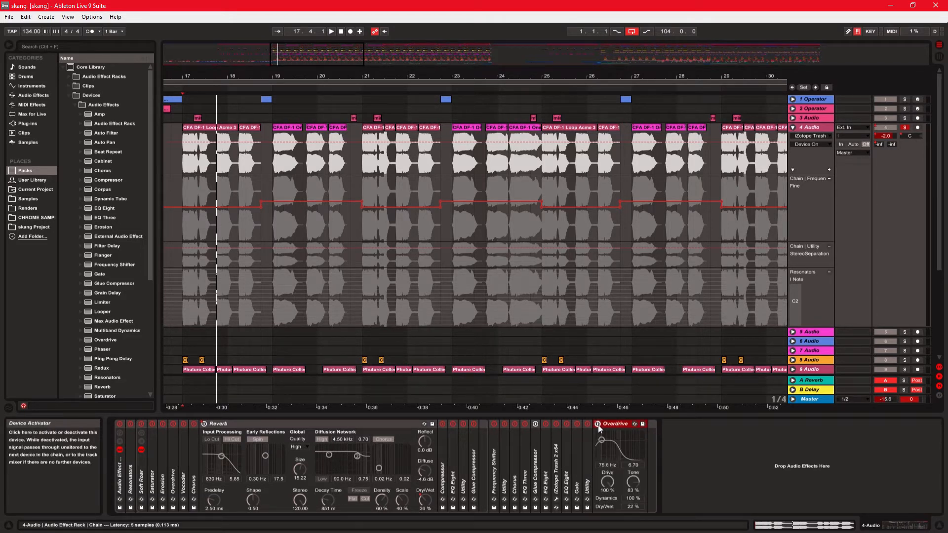
{"action": "double_click", "coordinate": [609, 424]}
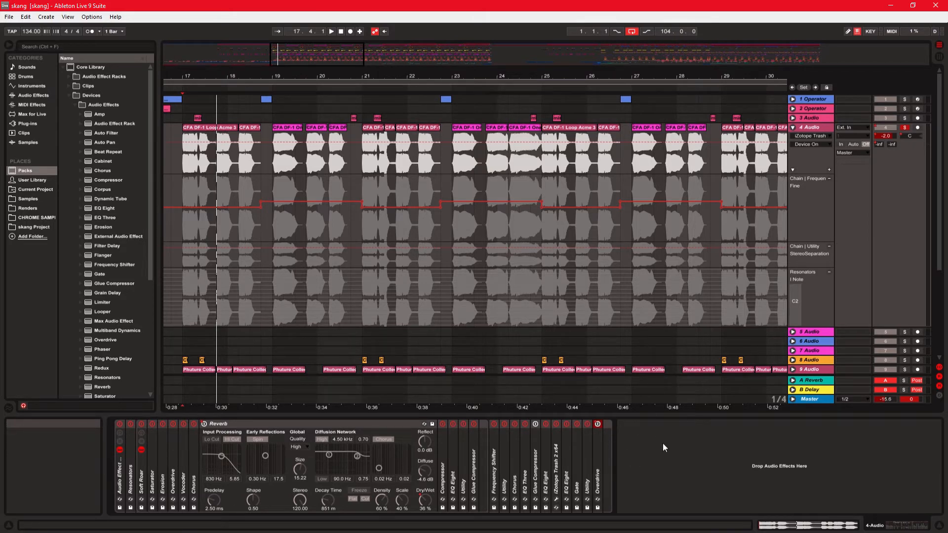
- Fold the 4 Audio track and bring bars 47 to 77 of the arrangement into view
{"action": "left_click", "coordinate": [793, 127]}
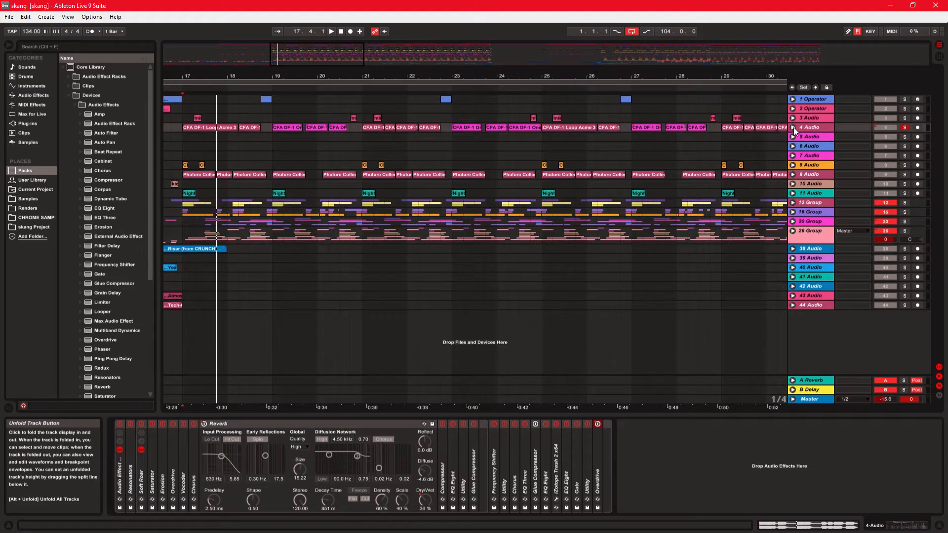
{"action": "left_click", "coordinate": [813, 128]}
{"action": "left_click_drag", "start_coordinate": [519, 77], "coordinate": [3, 40]}
{"action": "left_click_drag", "start_coordinate": [719, 76], "coordinate": [520, 73]}
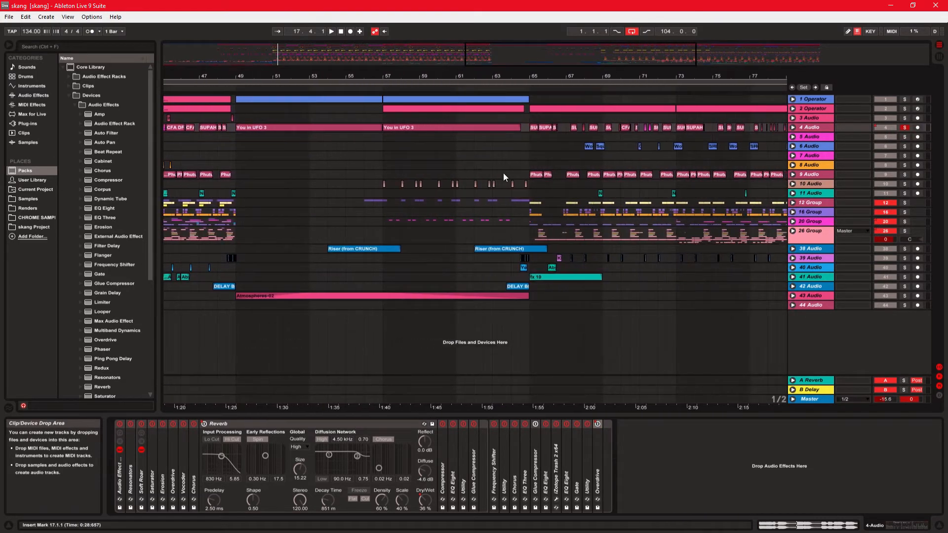
- Play the soloed 4 Audio track from bar 65 with its Audio Effect Rack bypassed
{"action": "left_click", "coordinate": [529, 138]}
{"action": "left_click", "coordinate": [905, 128]}
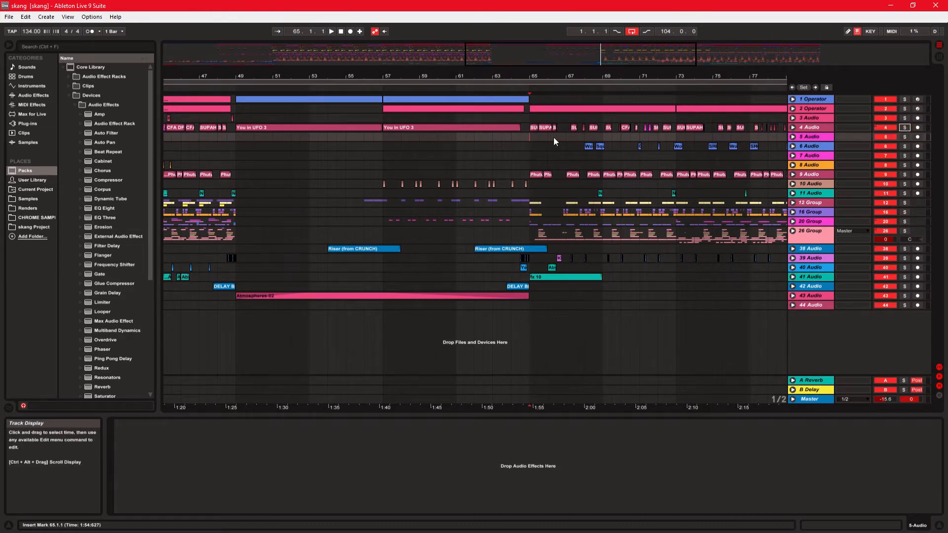
{"action": "left_click", "coordinate": [906, 127]}
{"action": "left_click", "coordinate": [815, 127]}
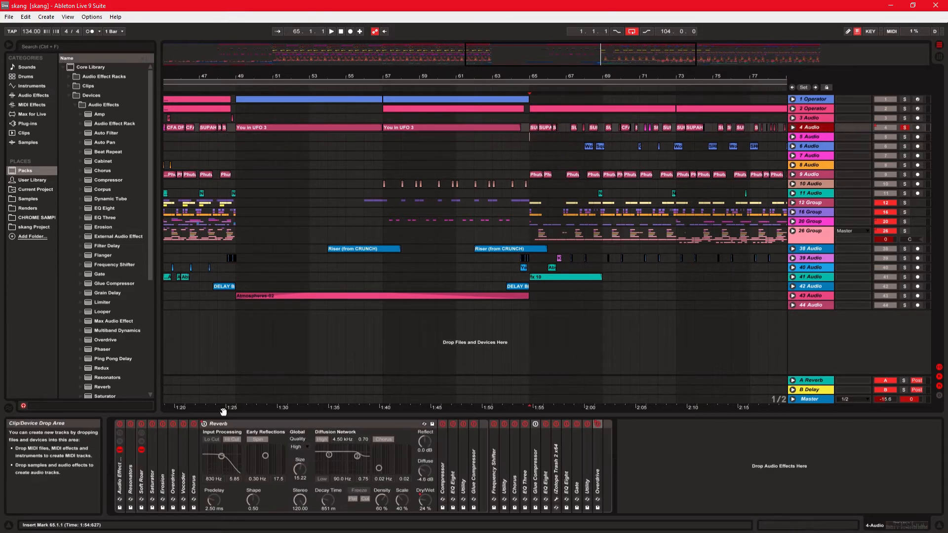
{"action": "left_click", "coordinate": [120, 425]}
{"action": "key", "text": "space"}
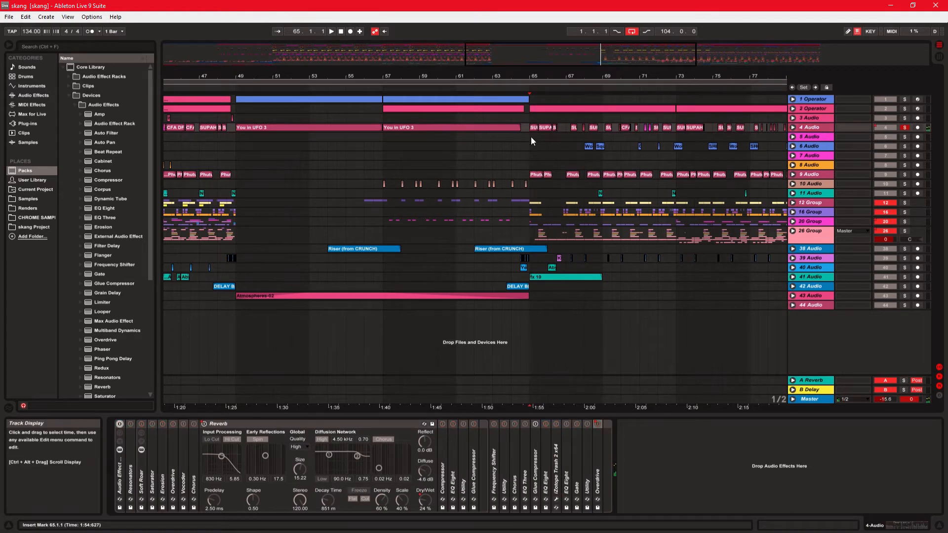
{"action": "left_click", "coordinate": [531, 136]}
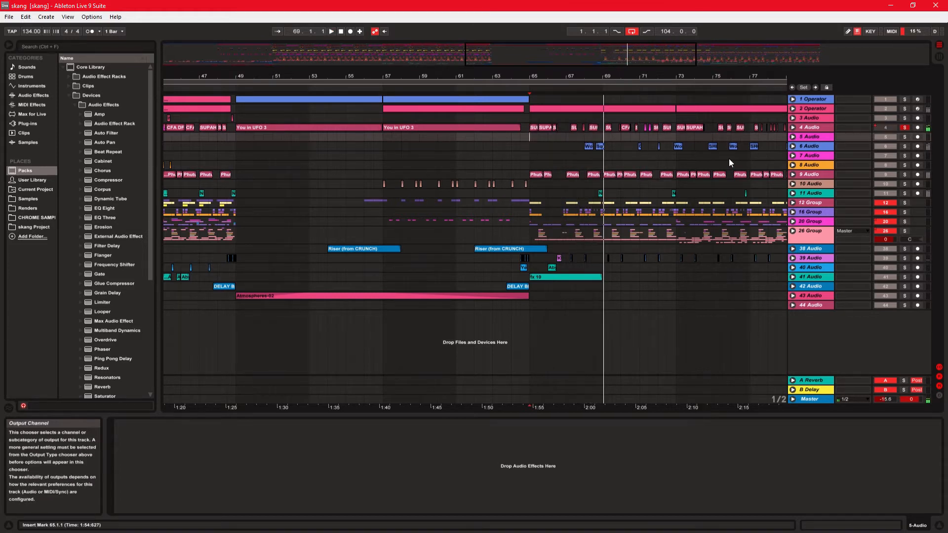
{"action": "key", "text": "space"}
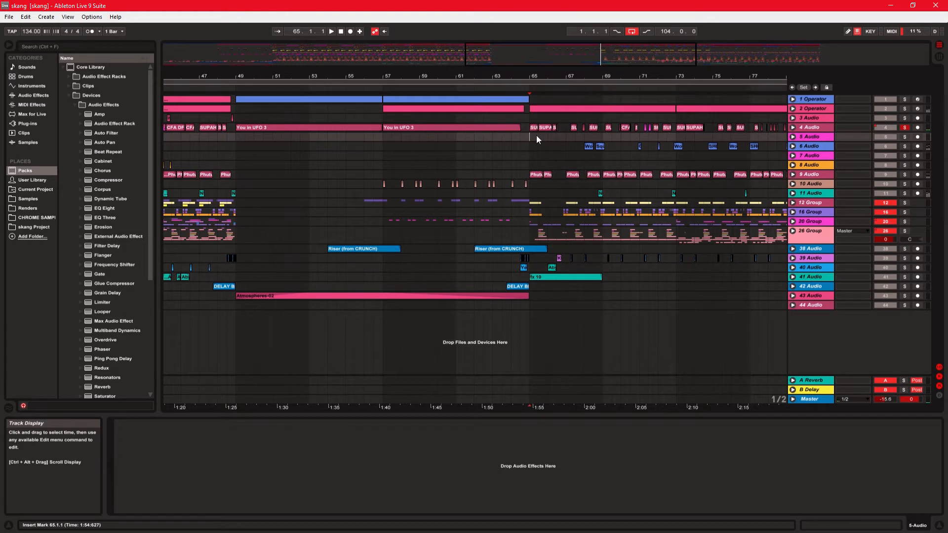
- Replay 4 Audio from bar 65 with the Audio Effect Rack switched back on, and unsolo the track
{"action": "left_click", "coordinate": [805, 128]}
{"action": "left_click", "coordinate": [119, 425]}
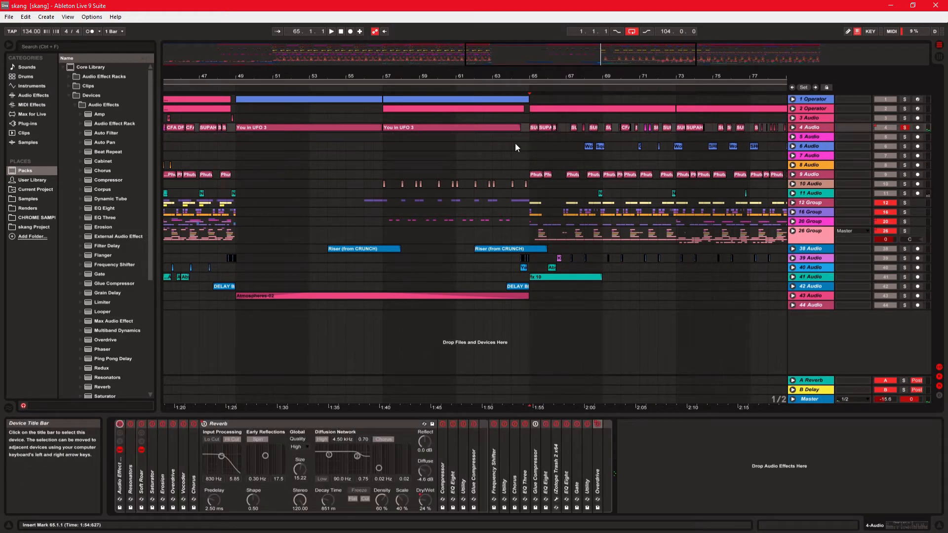
{"action": "left_click", "coordinate": [533, 135]}
{"action": "key", "text": "space"}
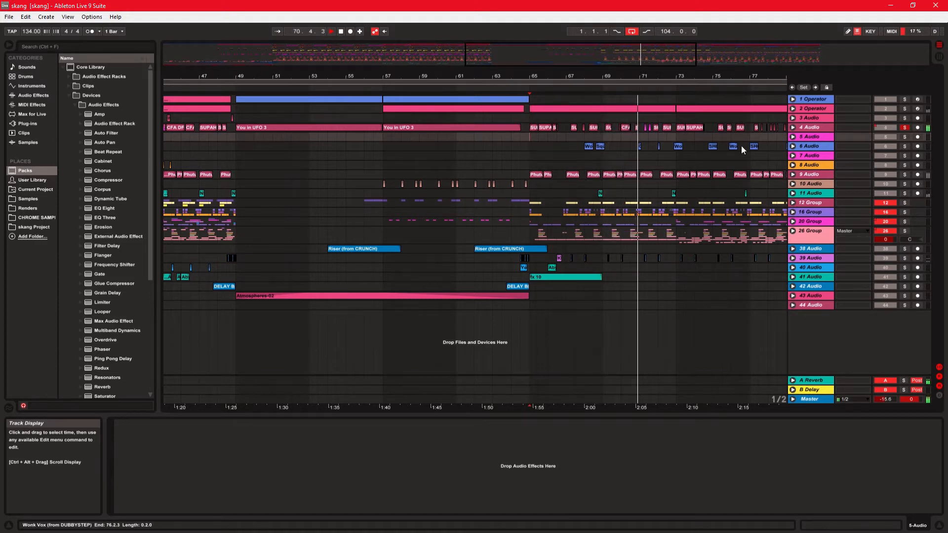
{"action": "left_click", "coordinate": [905, 127]}
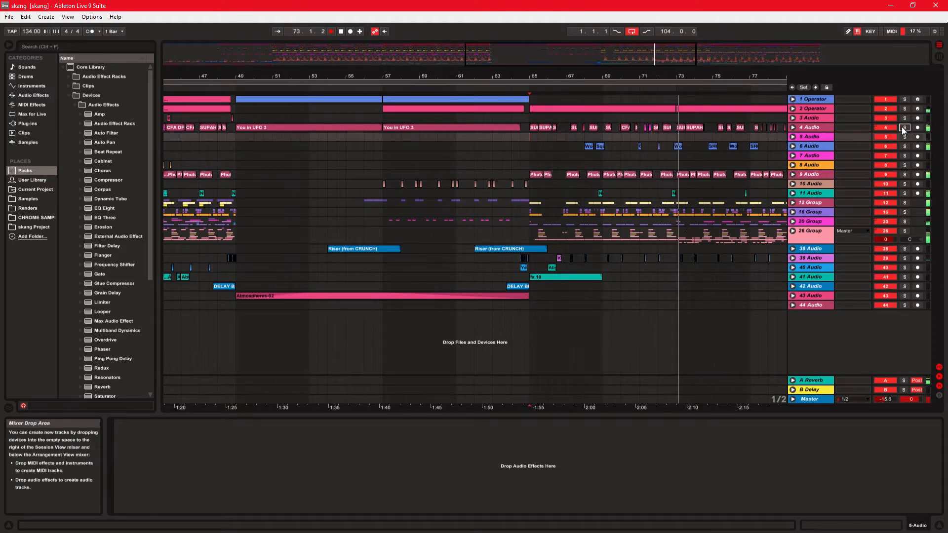
{"action": "left_click", "coordinate": [529, 135]}
{"action": "key", "text": "space"}
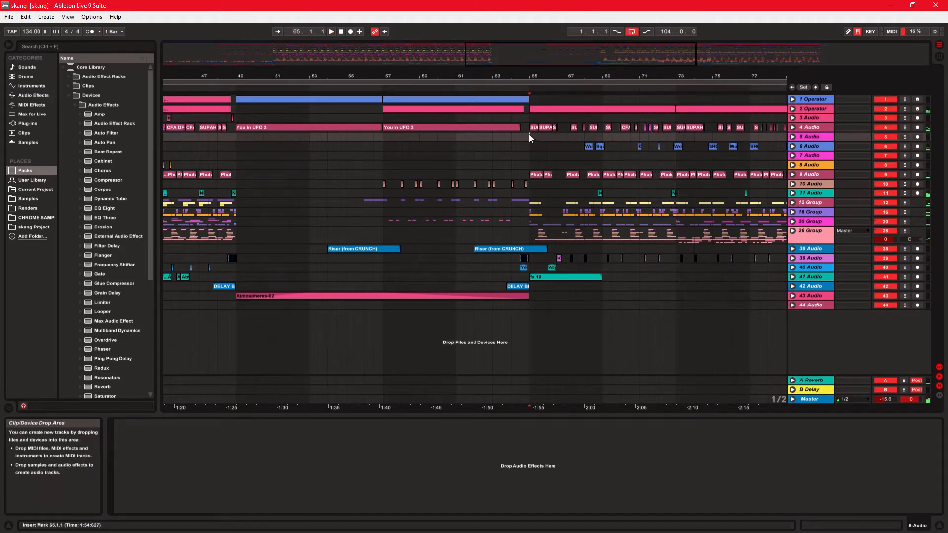
- Unfold the 4 Audio track, expand its Resonators device, and display the automation of the I Note parameter
{"action": "left_click", "coordinate": [803, 125]}
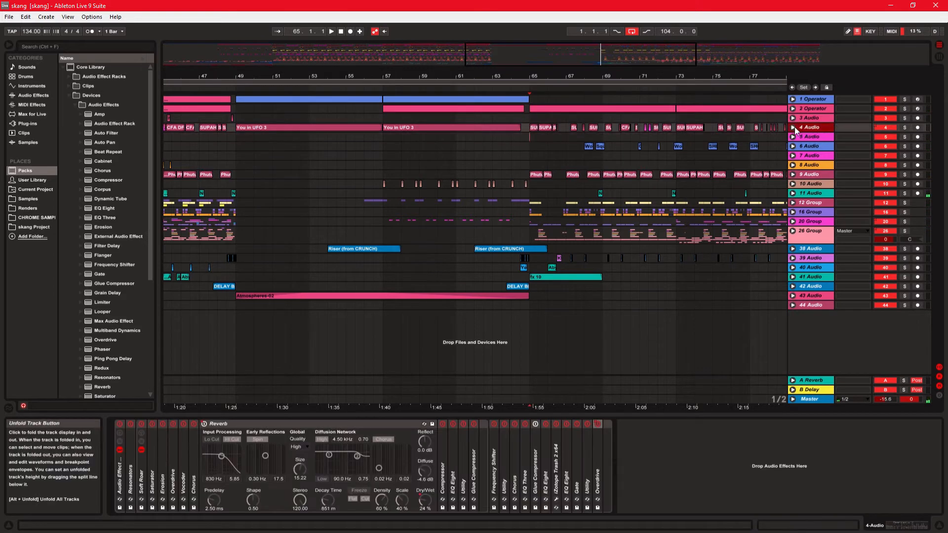
{"action": "left_click", "coordinate": [793, 128]}
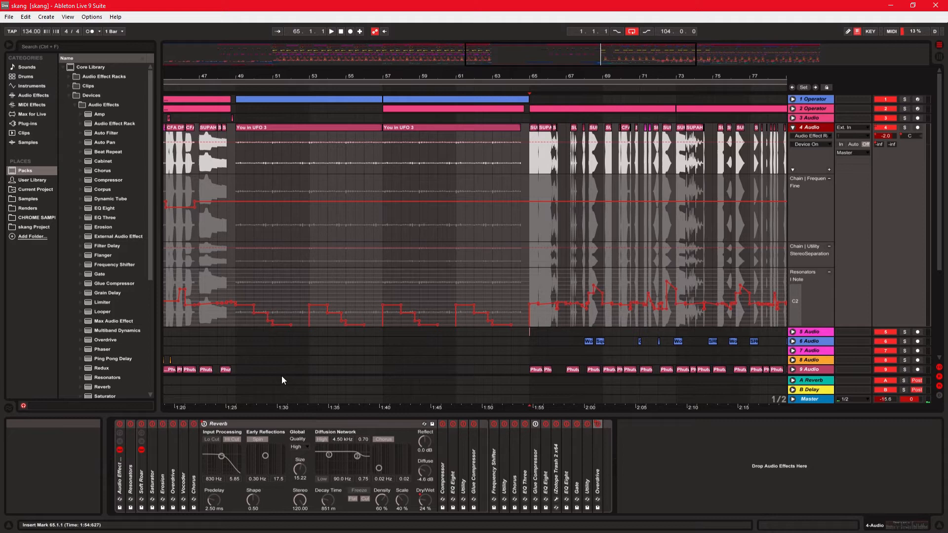
{"action": "left_click", "coordinate": [130, 463]}
{"action": "double_click", "coordinate": [129, 462]}
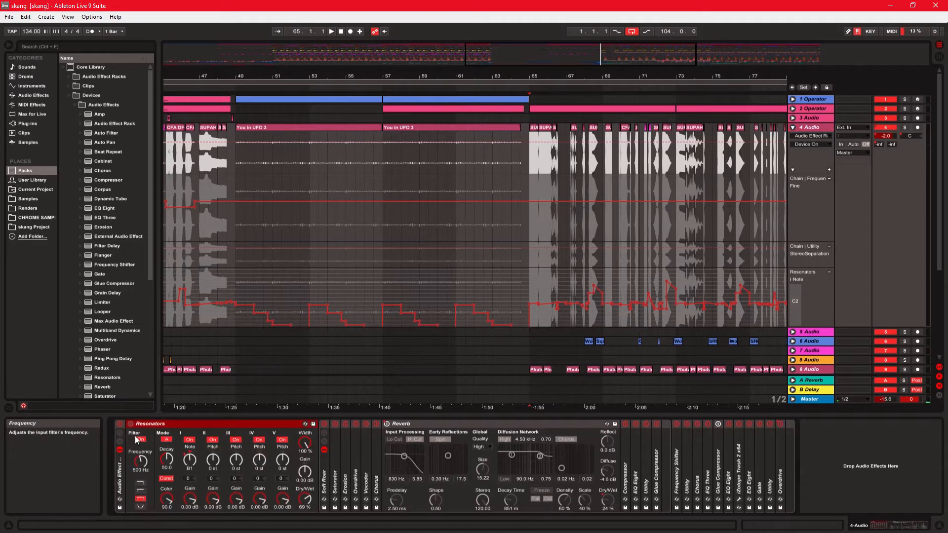
{"action": "left_click", "coordinate": [190, 461]}
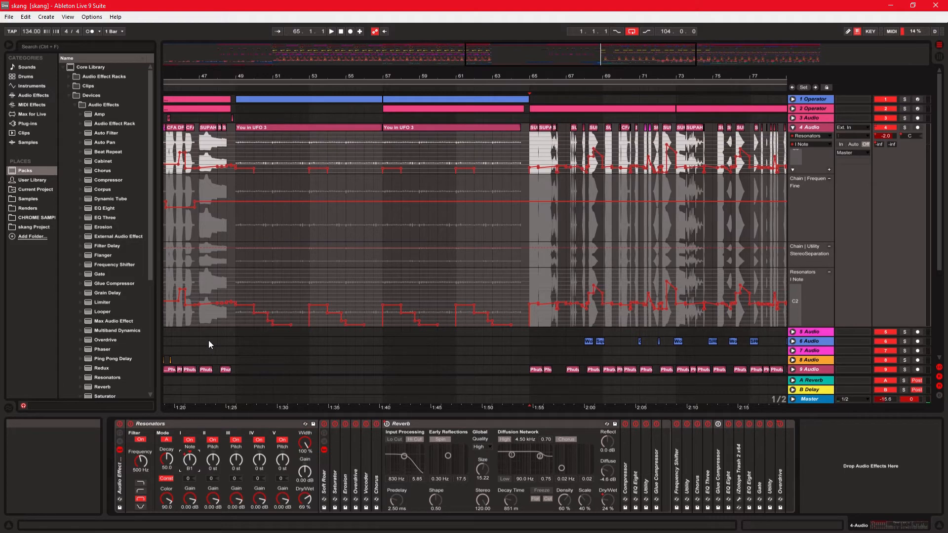
{"action": "key", "text": "ctrl+z"}
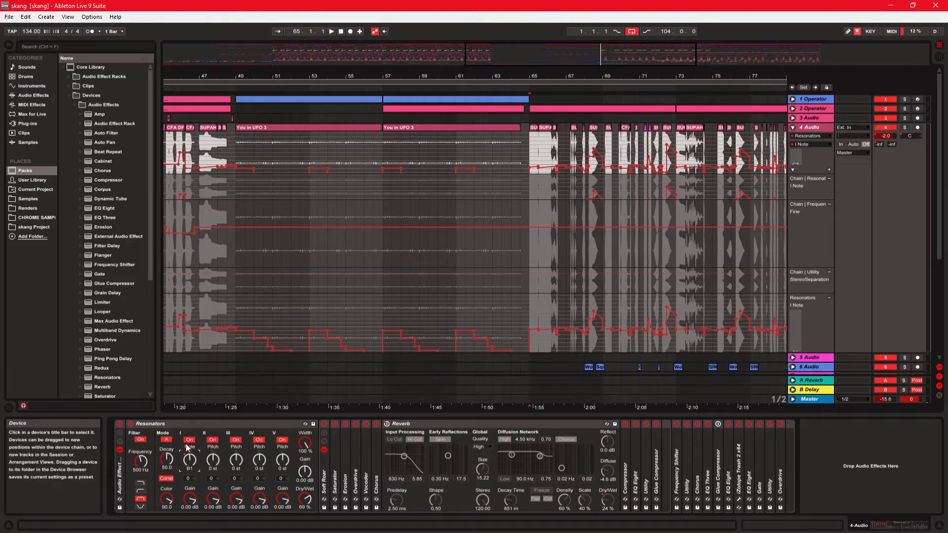
- Examine the Resonators I Note automation over bars 65 to 75 in an enlarged lane, and fold the 4 Audio track
{"action": "left_click_drag", "start_coordinate": [628, 65], "coordinate": [663, 110]}
{"action": "left_click_drag", "start_coordinate": [822, 176], "coordinate": [824, 250]}
{"action": "mouse_move", "coordinate": [614, 62]}
{"action": "left_mouse_down"}
{"action": "mouse_move", "coordinate": [617, 93]}
{"action": "mouse_move", "coordinate": [613, 79]}
{"action": "left_mouse_up"}
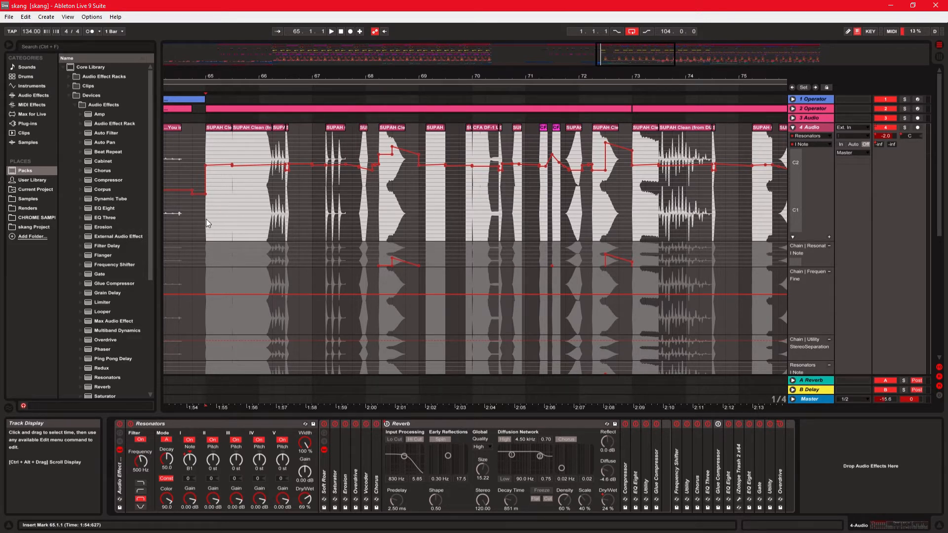
{"action": "mouse_move", "coordinate": [207, 166]}
{"action": "left_click", "coordinate": [793, 128]}
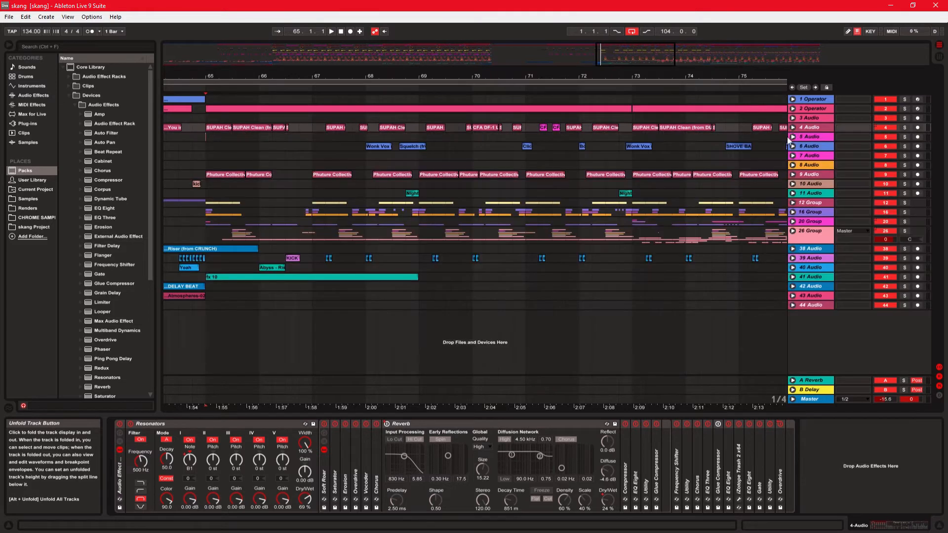
- Audition the passage from bar 9 with 2 Operator soloed, switching the solo to 1 Operator during playback
{"action": "left_click_drag", "start_coordinate": [646, 55], "coordinate": [552, 12]}
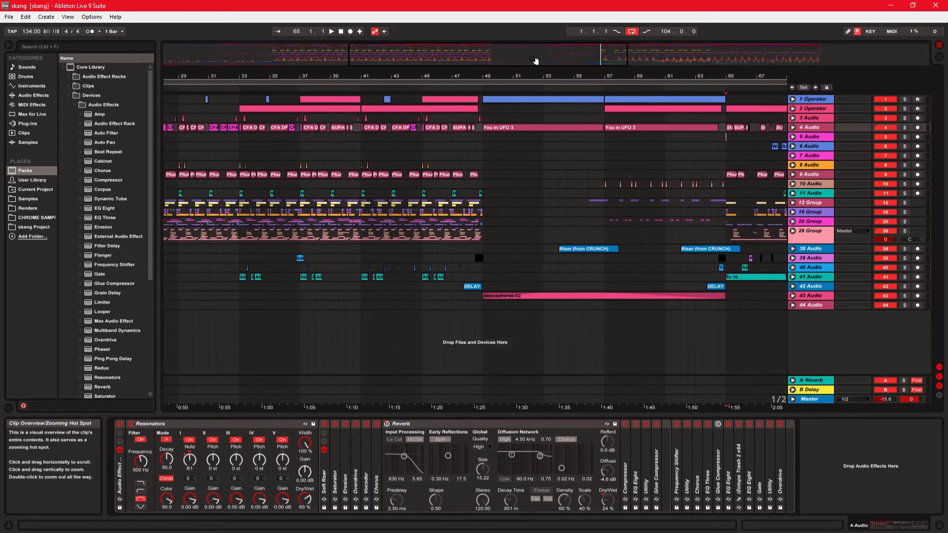
{"action": "left_click", "coordinate": [231, 109]}
{"action": "left_click", "coordinate": [238, 107]}
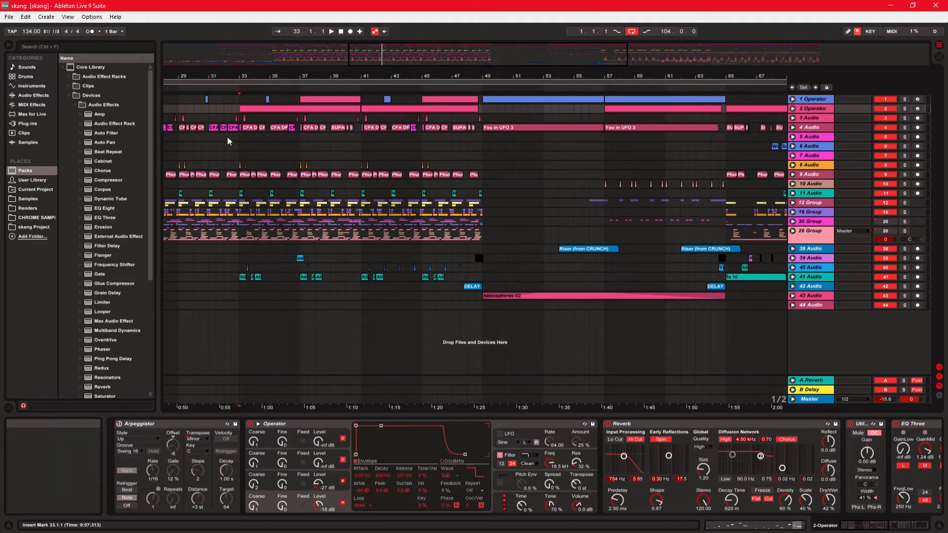
{"action": "left_click_drag", "start_coordinate": [499, 58], "coordinate": [317, 58]}
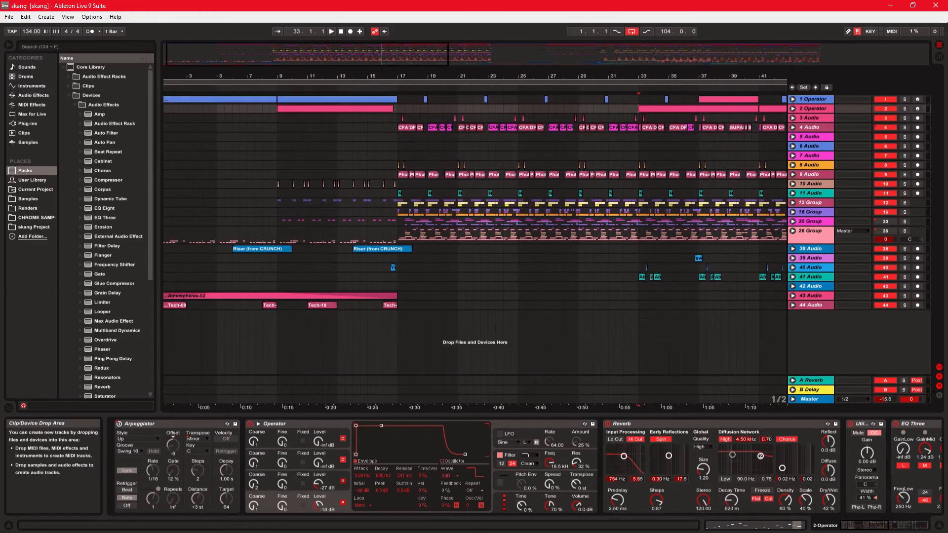
{"action": "left_click", "coordinate": [277, 118]}
{"action": "left_click", "coordinate": [904, 109]}
{"action": "key", "text": "space"}
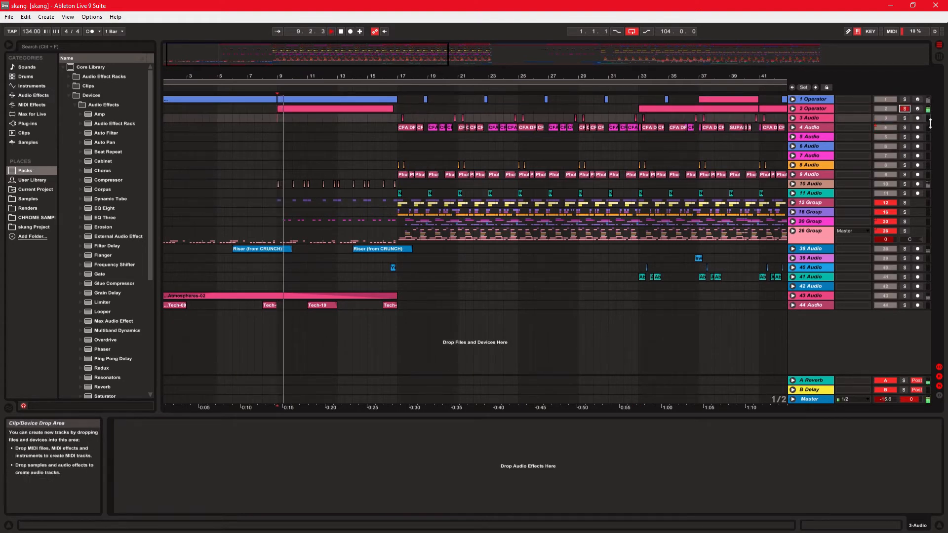
{"action": "left_click", "coordinate": [905, 99]}
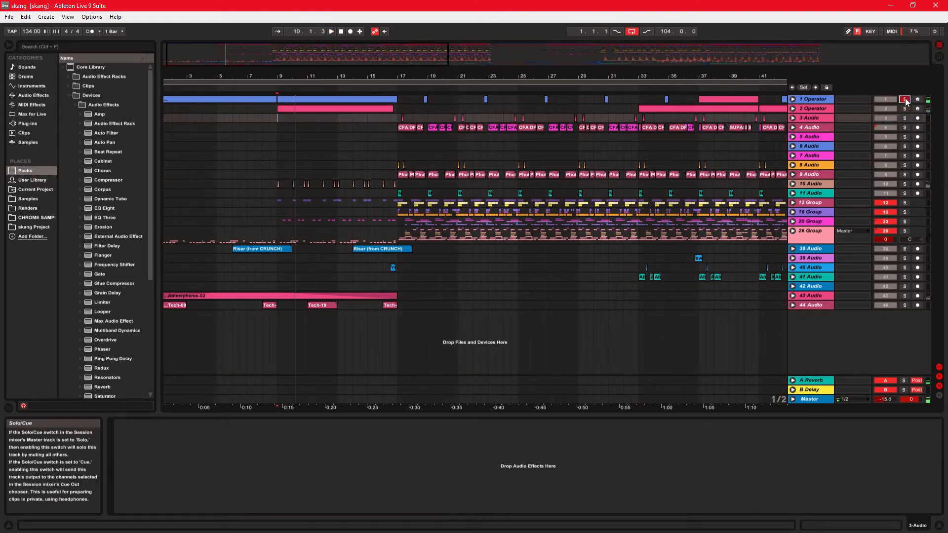
{"action": "key", "text": "space"}
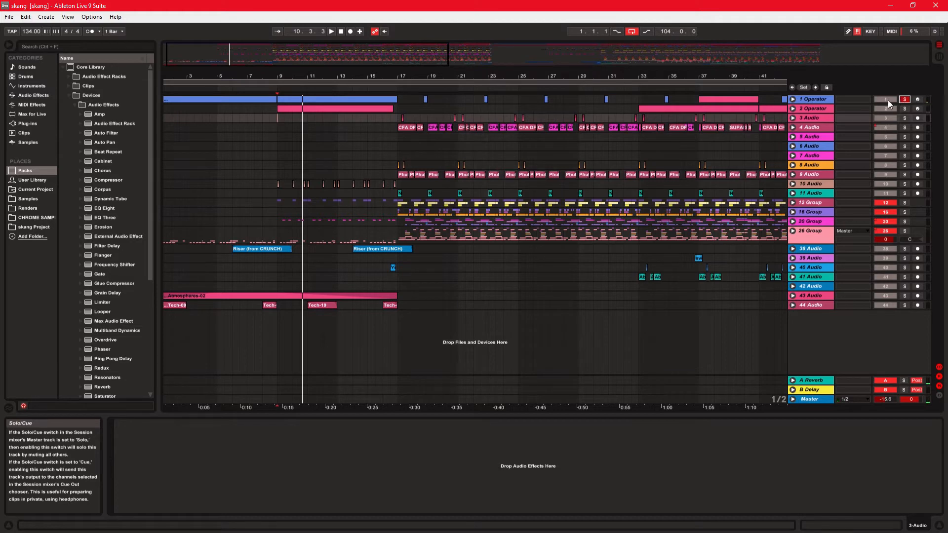
- Examine 1 Operator's Operator and Frequency Shifter devices and oscillator C settings, and the device chain of 2 Operator
{"action": "left_click", "coordinate": [814, 99]}
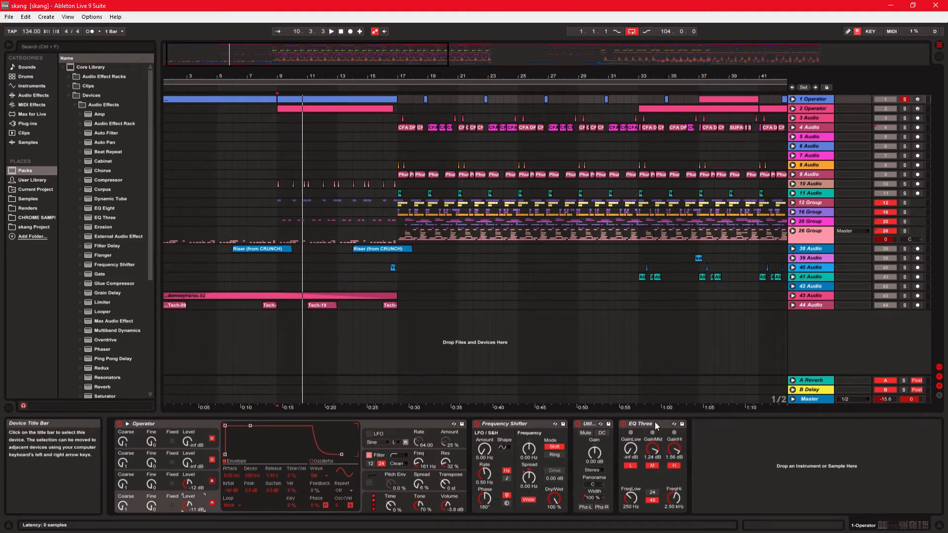
{"action": "left_click", "coordinate": [426, 425]}
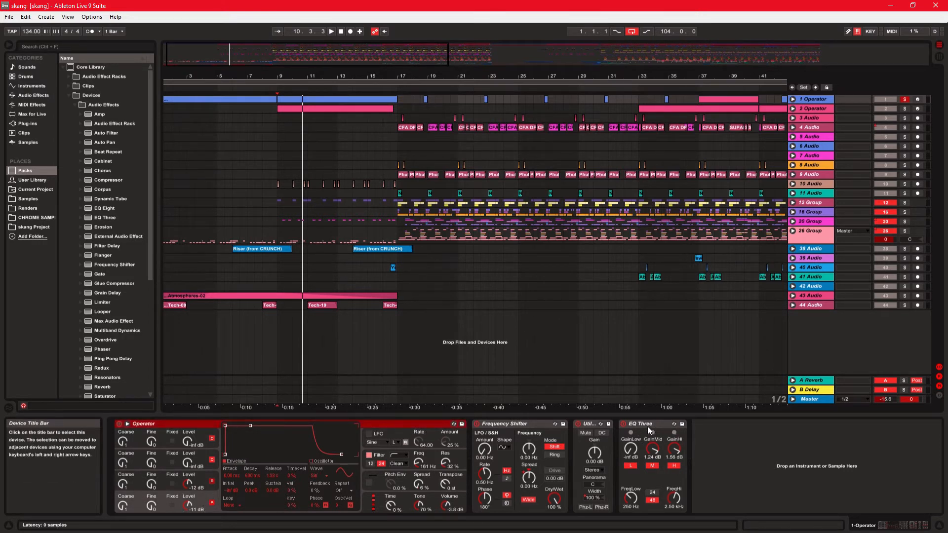
{"action": "left_click", "coordinate": [532, 422]}
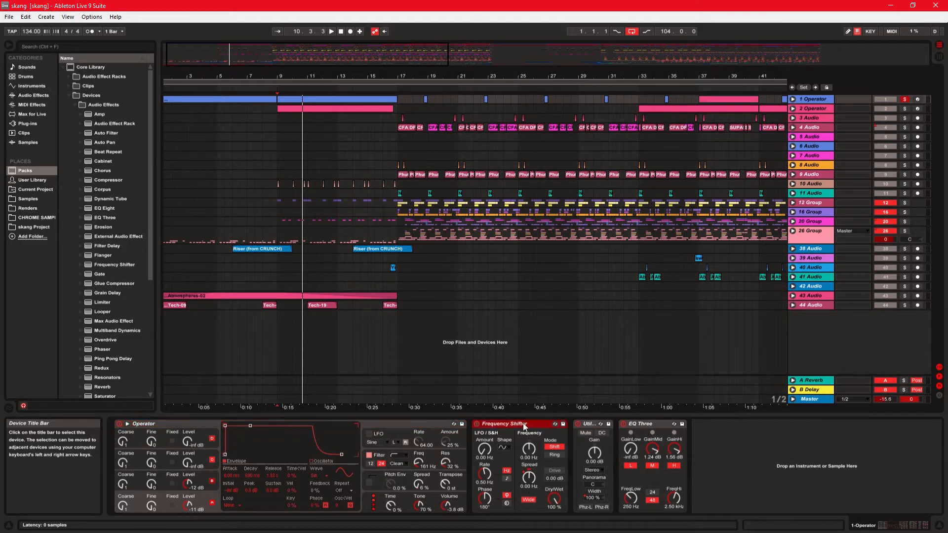
{"action": "left_click", "coordinate": [399, 425]}
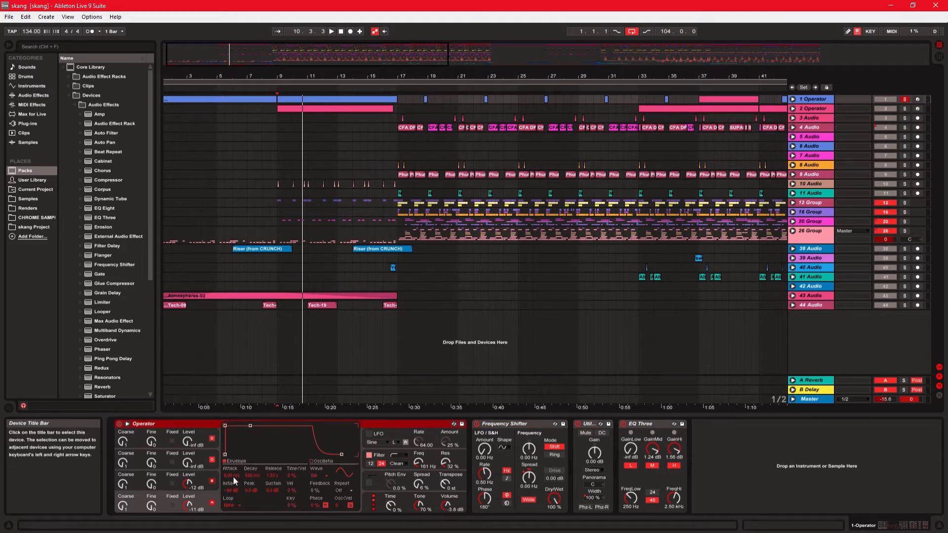
{"action": "left_click", "coordinate": [200, 476]}
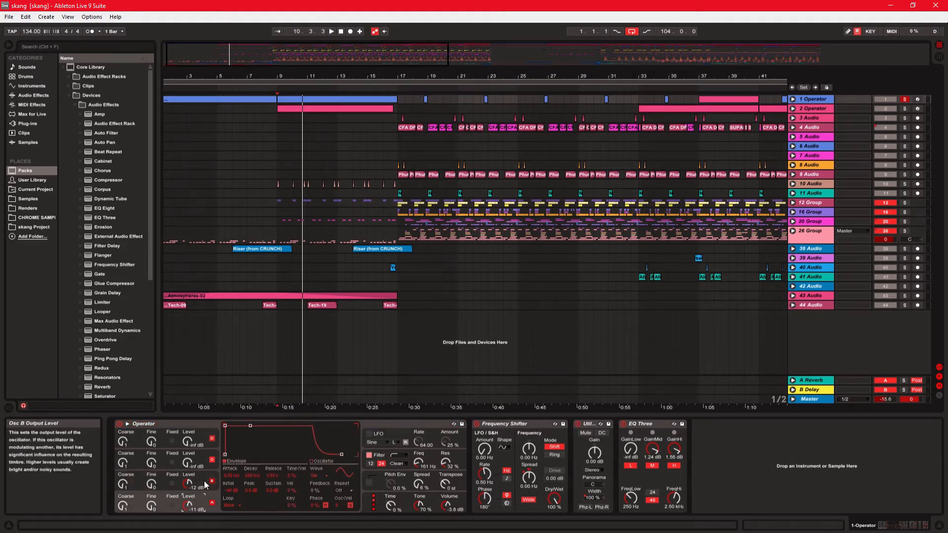
{"action": "left_click", "coordinate": [206, 478]}
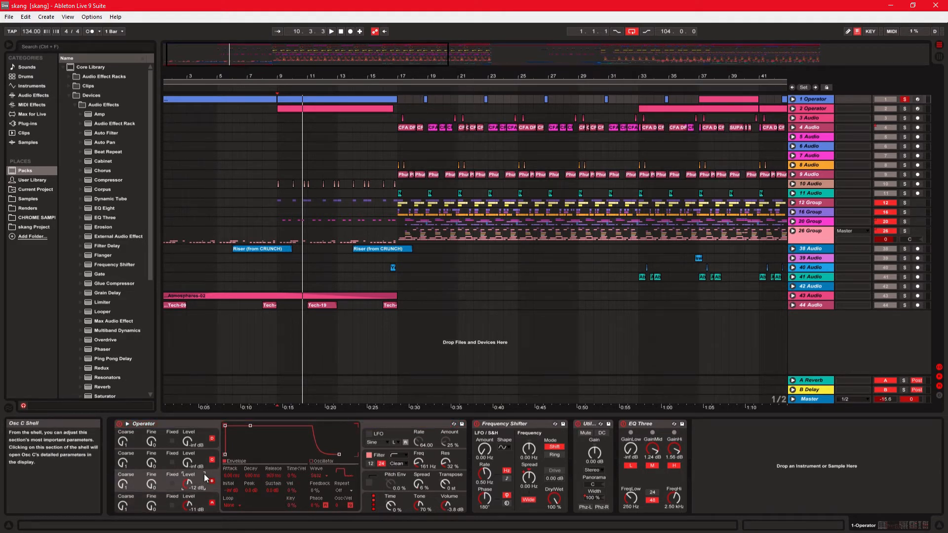
{"action": "left_click", "coordinate": [817, 110]}
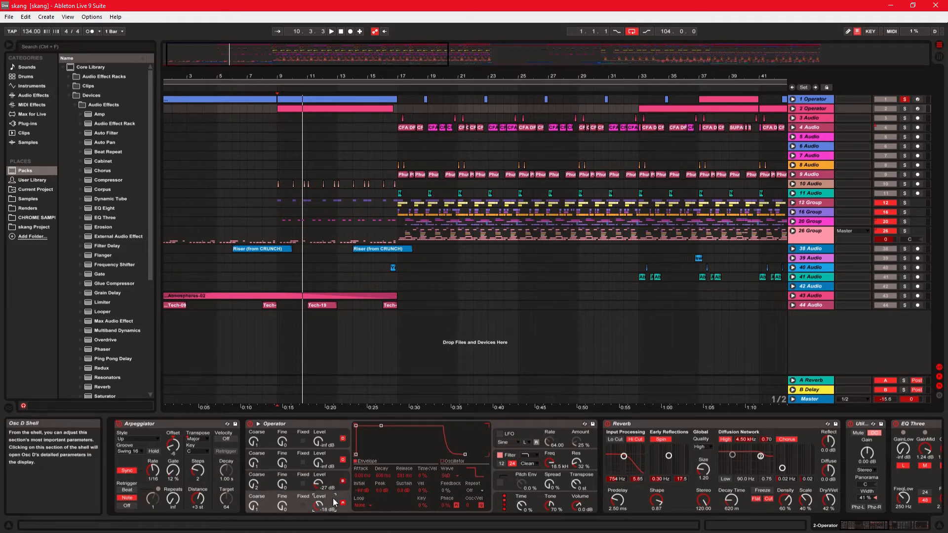
{"action": "left_click_drag", "start_coordinate": [852, 527], "coordinate": [817, 531]}
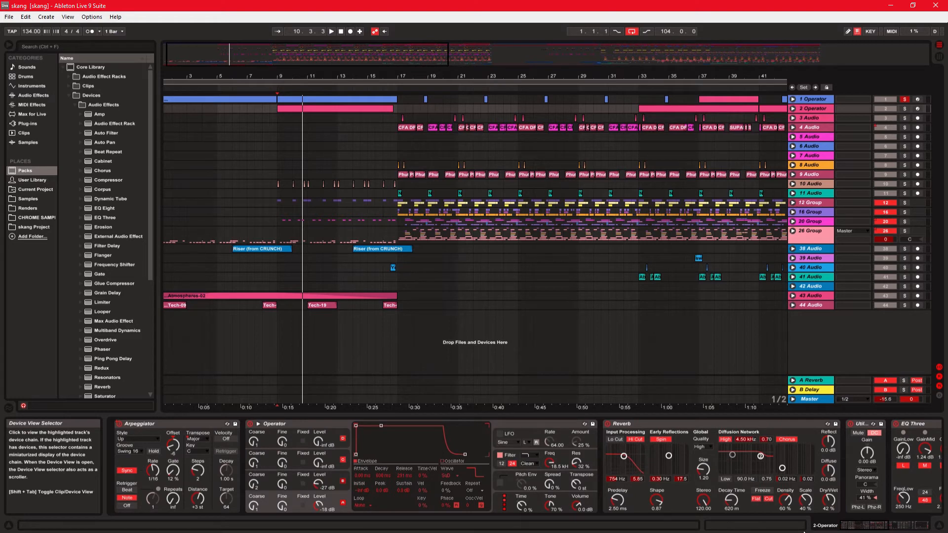
- Play from bar 33 with 1 Operator and 2 Operator soloed together, and clear both solos
{"action": "left_click", "coordinate": [636, 97]}
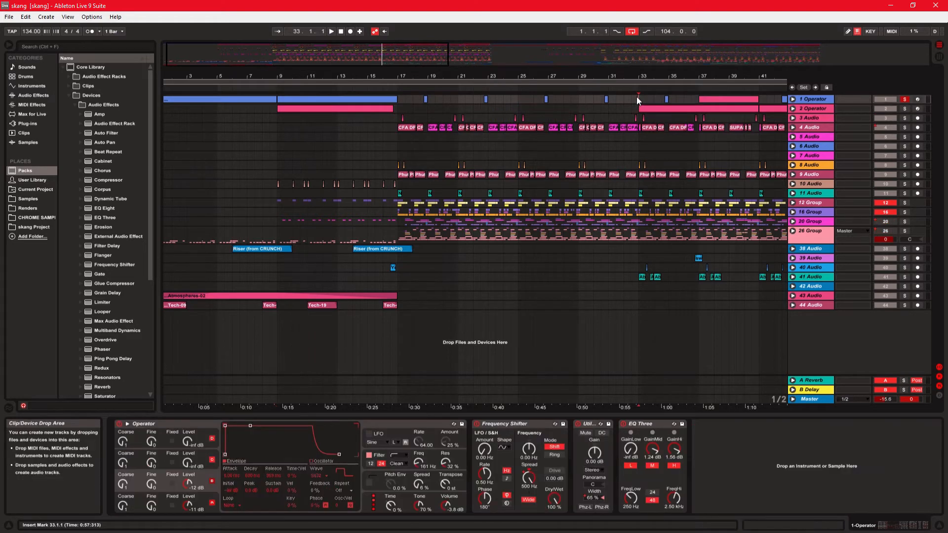
{"action": "left_click", "coordinate": [905, 109]}
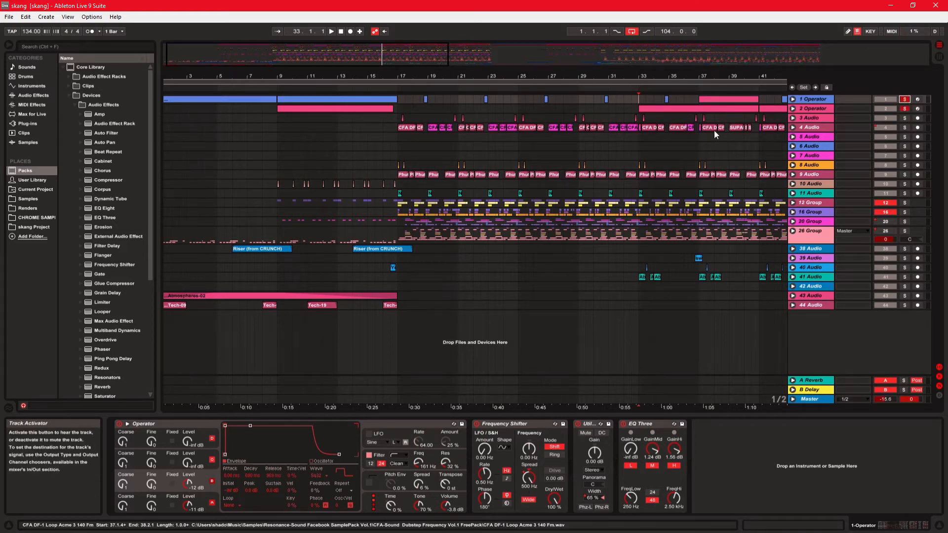
{"action": "key", "text": "space"}
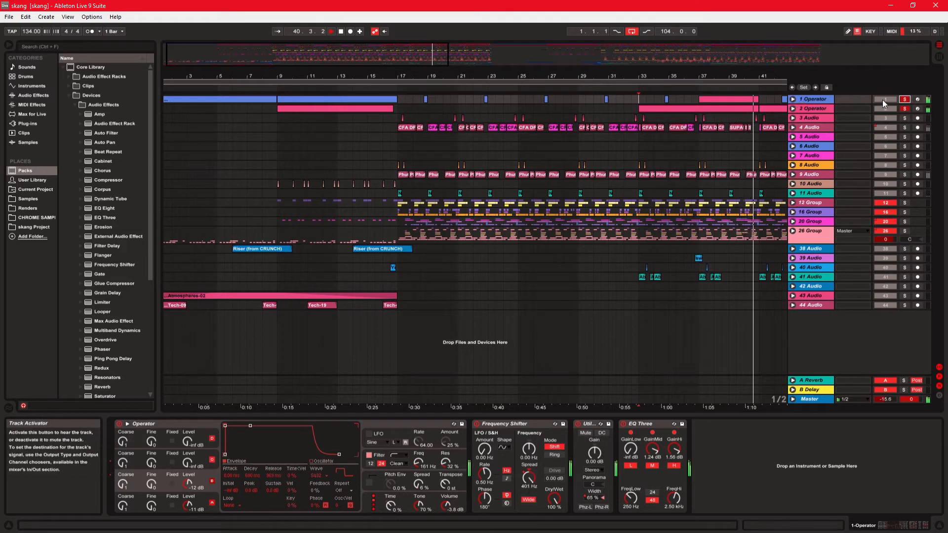
{"action": "left_click", "coordinate": [903, 99]}
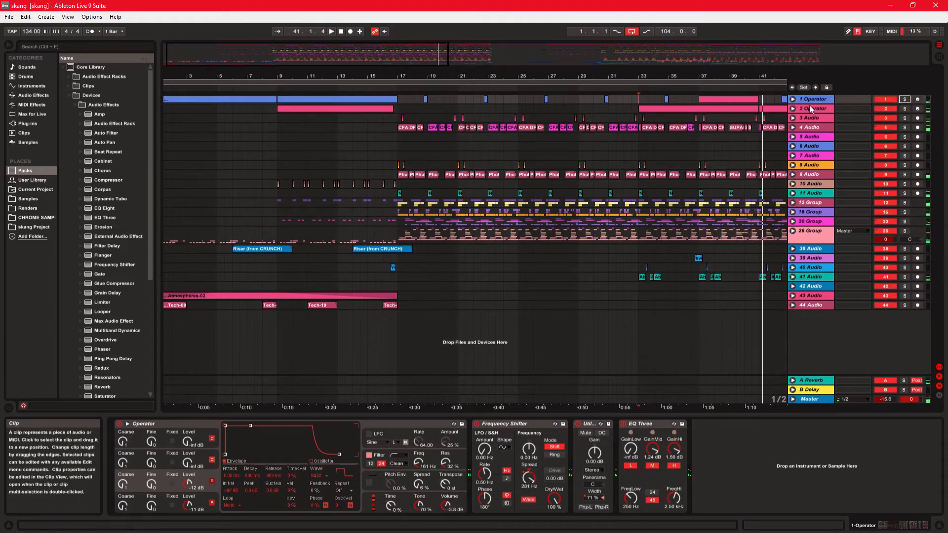
- Unfold the 1 Operator and 2 Operator tracks to show their automation lanes
{"action": "left_click", "coordinate": [792, 99]}
{"action": "left_click", "coordinate": [792, 245]}
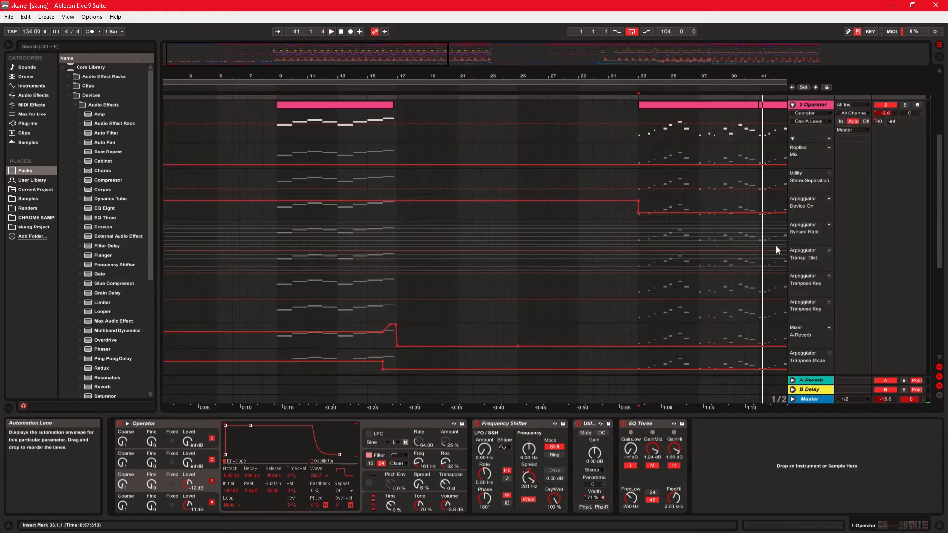
- Hide the automation lanes of the 2 Operator and 1 Operator tracks
{"action": "left_click", "coordinate": [793, 138]}
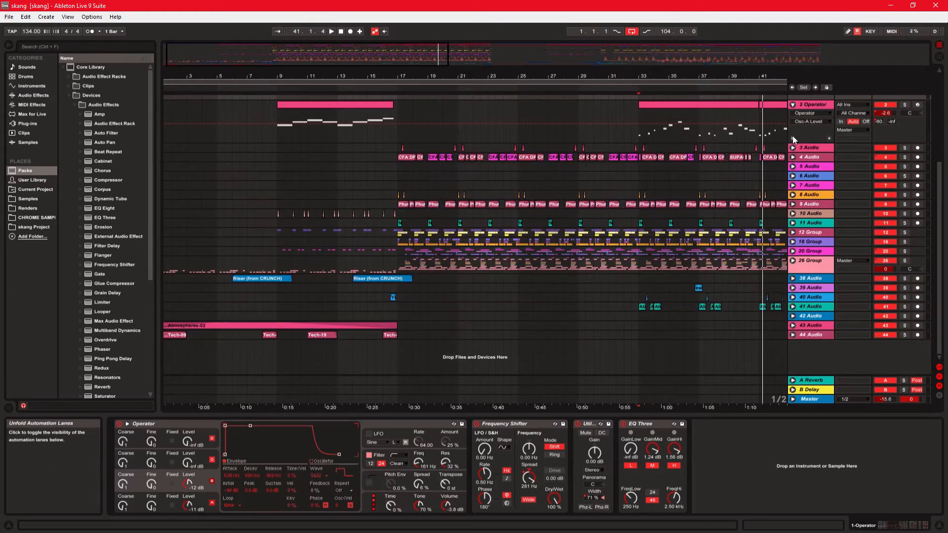
{"action": "scroll", "coordinate": [795, 133], "scroll_direction": "up", "scroll_amount": 3}
{"action": "scroll", "coordinate": [799, 129], "scroll_direction": "up", "scroll_amount": 3}
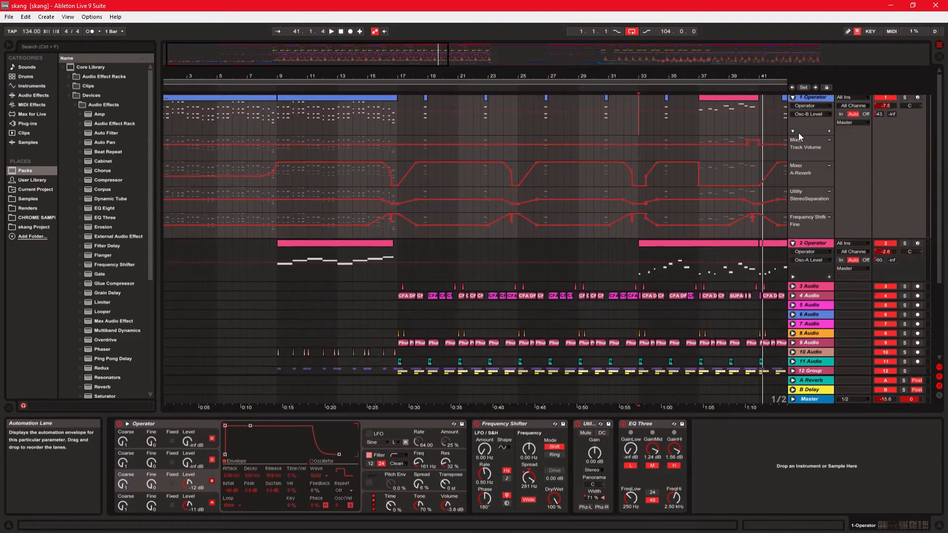
{"action": "left_click", "coordinate": [793, 135]}
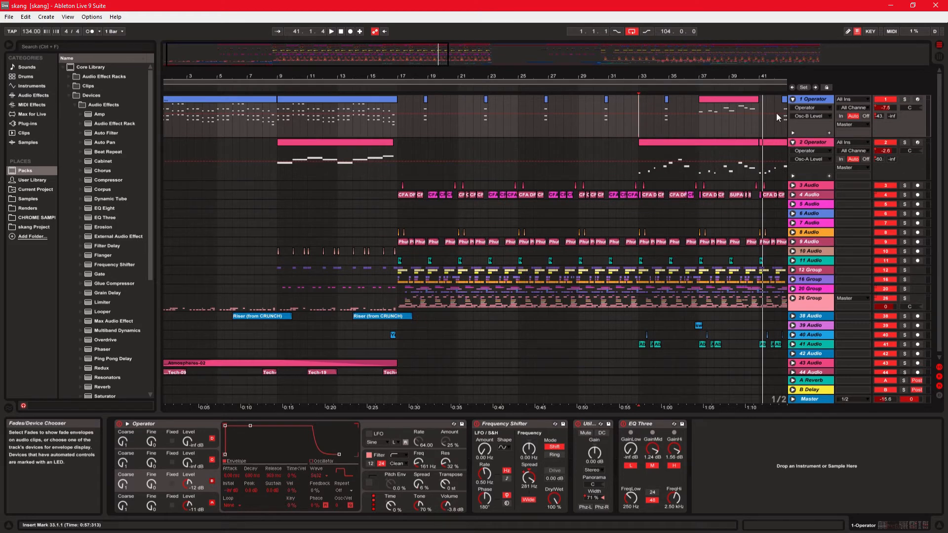
- Examine the 1 Operator and 2 Operator clips from bar 33 to 41, marking the passage and the 1 Operator clip that start at bar 37
{"action": "left_click_drag", "start_coordinate": [741, 61], "coordinate": [452, 67]}
{"action": "left_click", "coordinate": [283, 123]}
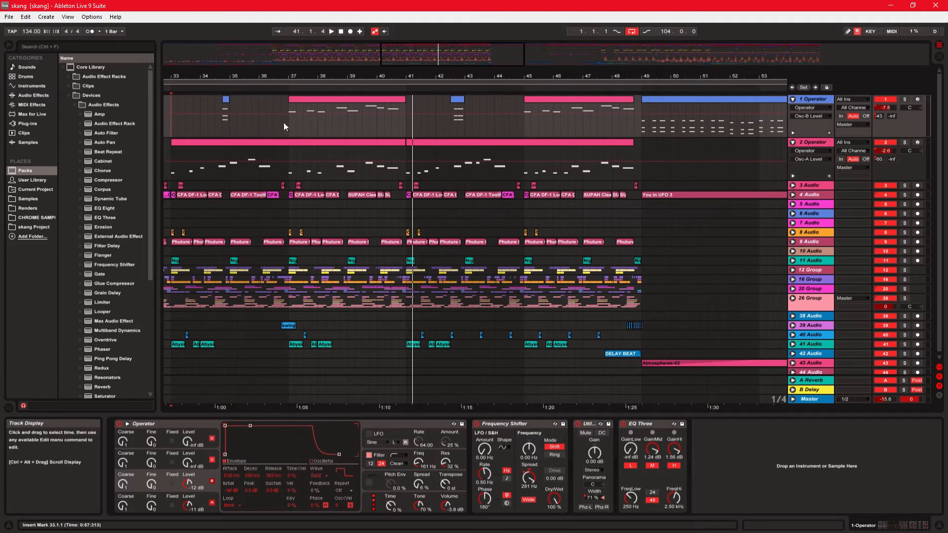
{"action": "left_click_drag", "start_coordinate": [290, 125], "coordinate": [345, 145]}
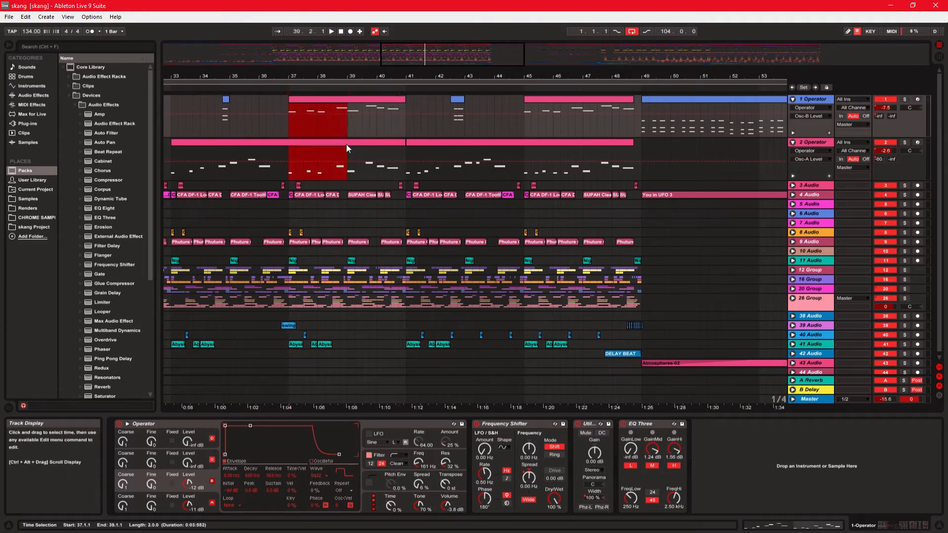
{"action": "left_click", "coordinate": [289, 130]}
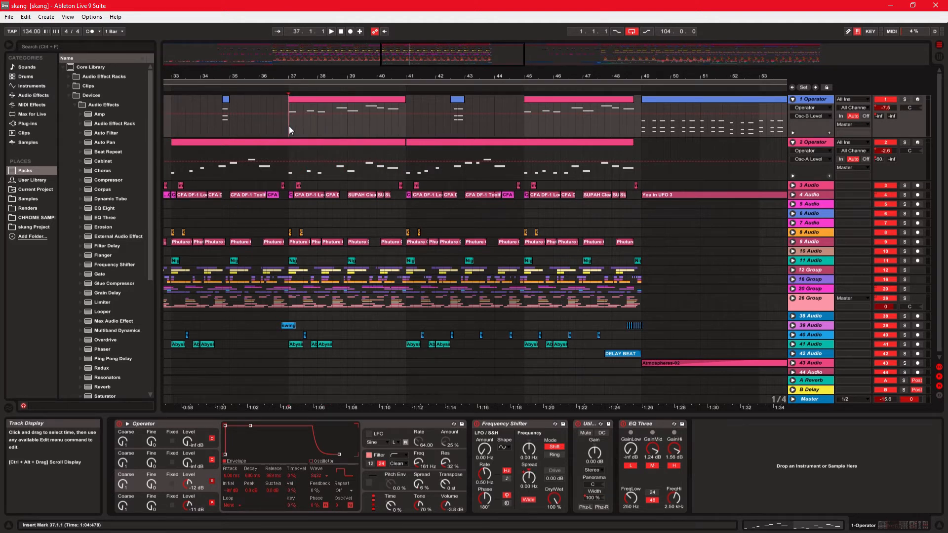
{"action": "left_click", "coordinate": [302, 100]}
{"action": "left_click_drag", "start_coordinate": [407, 121], "coordinate": [292, 132]}
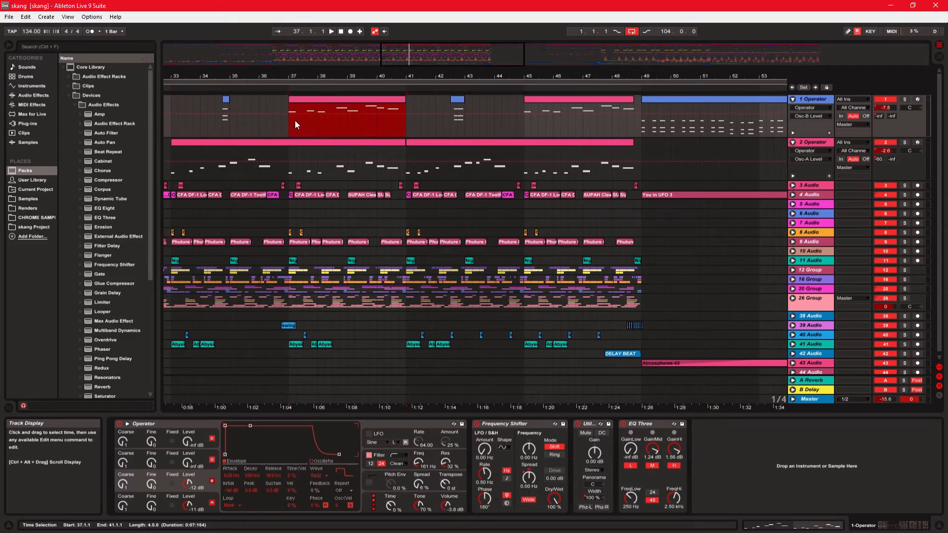
{"action": "left_click", "coordinate": [290, 127]}
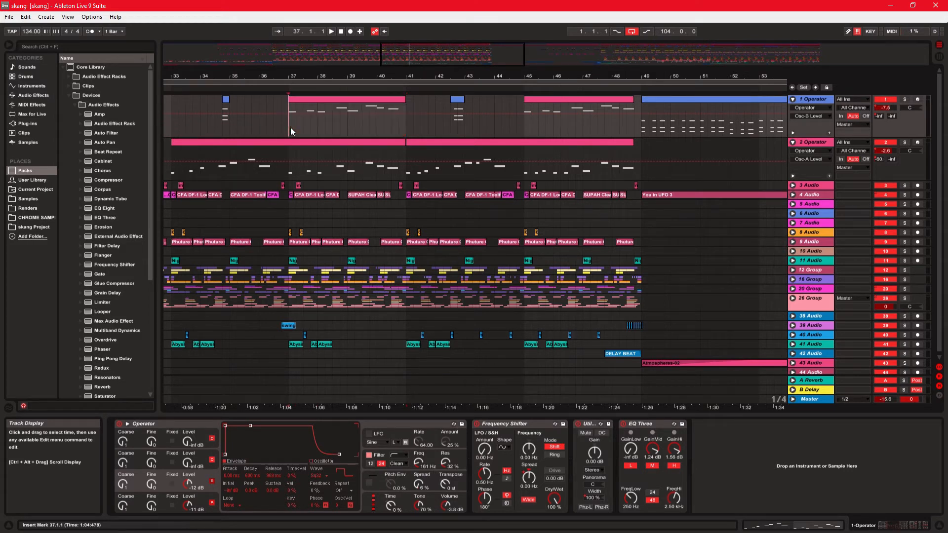
{"action": "left_click", "coordinate": [297, 101]}
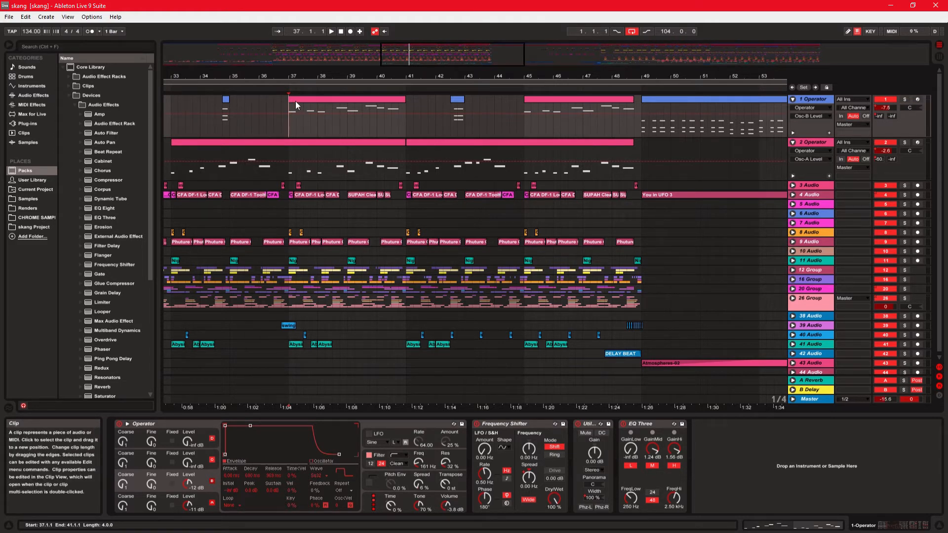
{"action": "left_click", "coordinate": [171, 155]}
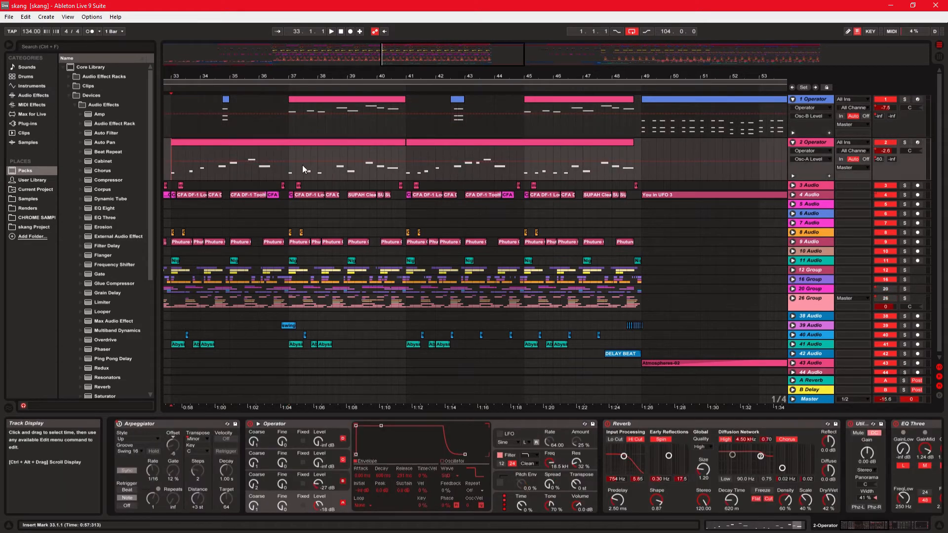
- Play the full arrangement from bar 37 to about bar 41 with both Operator tracks active
{"action": "left_click", "coordinate": [290, 157]}
{"action": "key", "text": "space"}
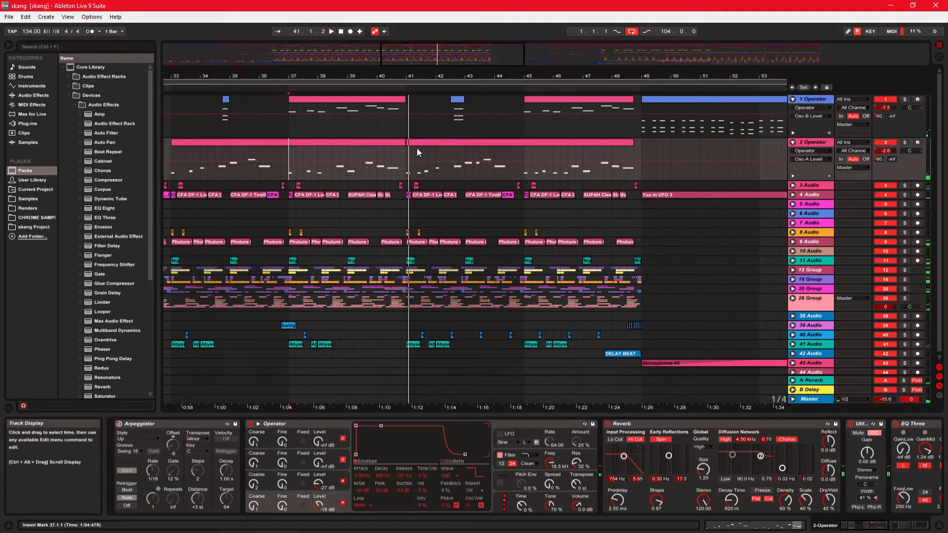
{"action": "key", "text": "space"}
- Mute 1 Operator, 2 Operator and 4 Audio, and play the arrangement again from bar 37 without them
{"action": "left_click", "coordinate": [288, 129]}
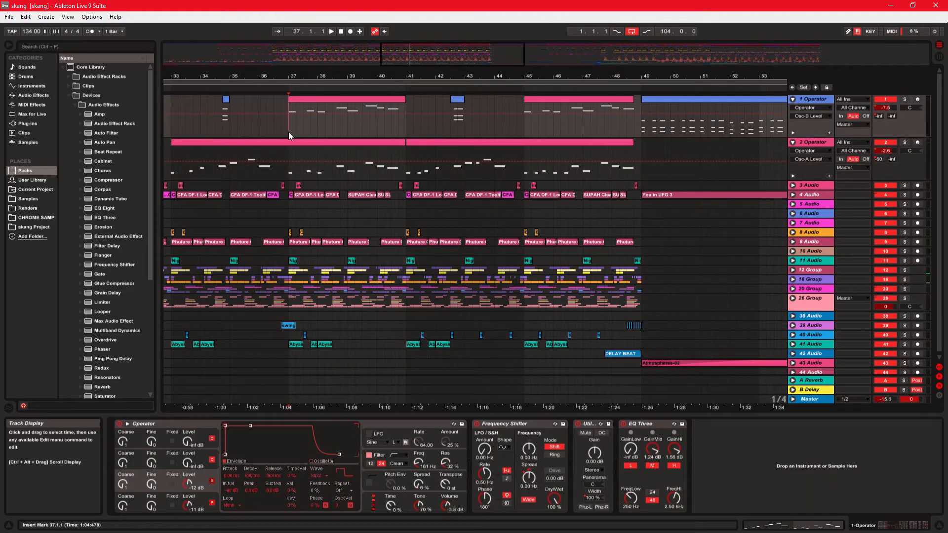
{"action": "left_click", "coordinate": [878, 100]}
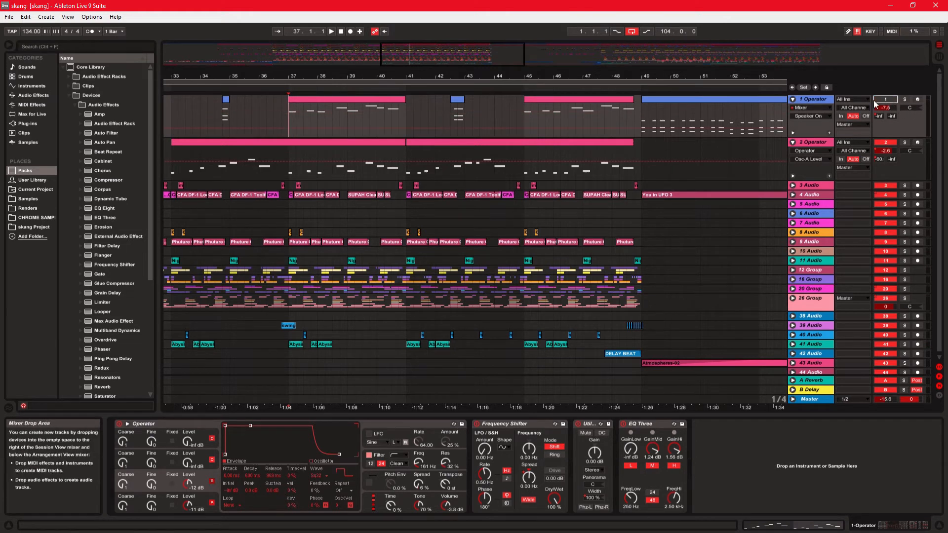
{"action": "key", "text": "space"}
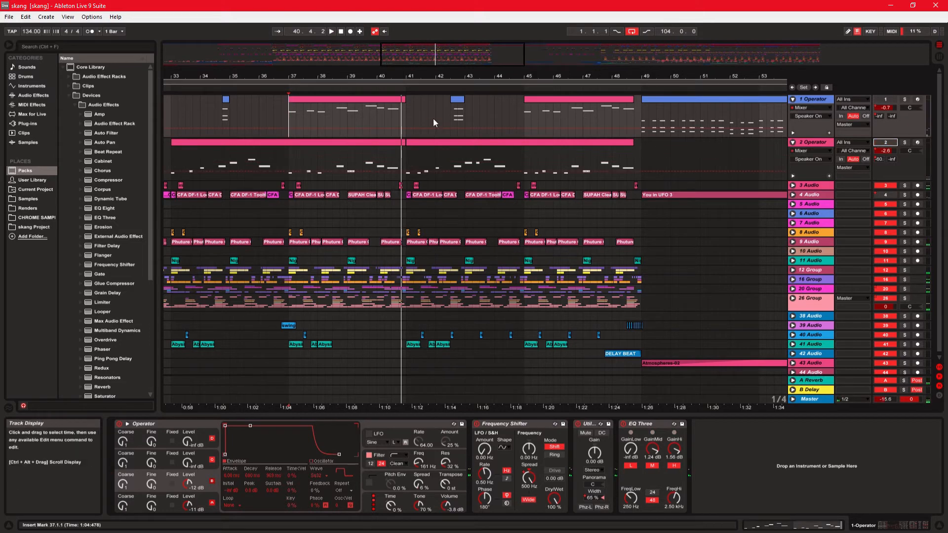
- Fold the 1 Operator and 2 Operator tracks
{"action": "left_click_drag", "start_coordinate": [512, 57], "coordinate": [430, 32]}
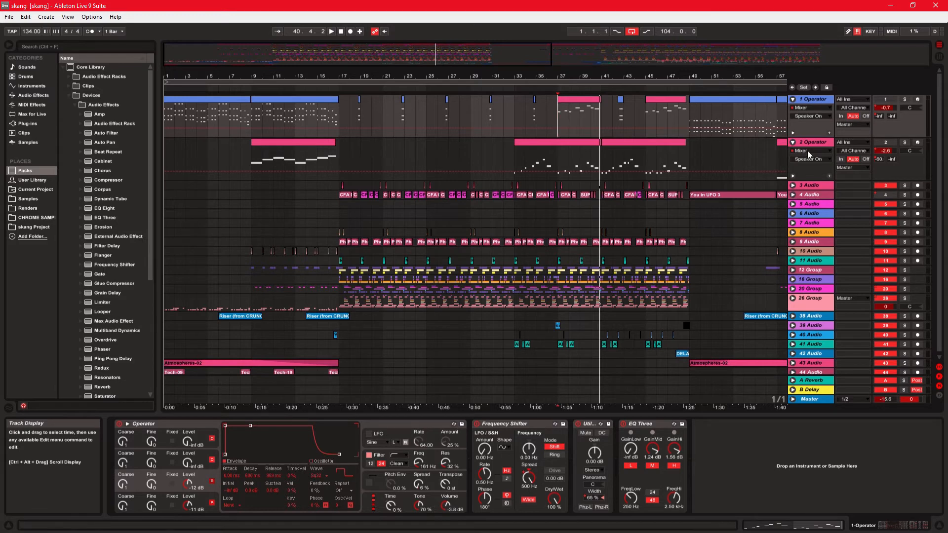
{"action": "left_click", "coordinate": [793, 99]}
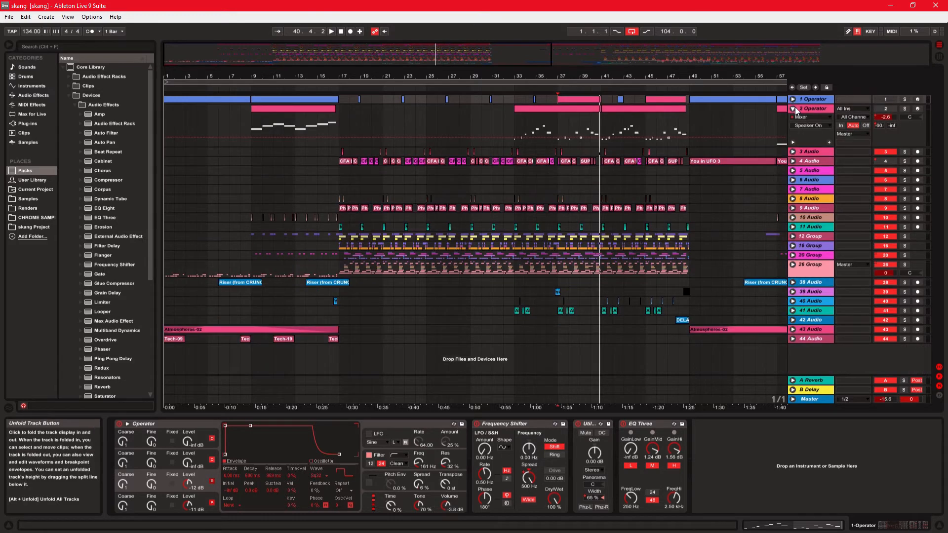
{"action": "left_click", "coordinate": [794, 108]}
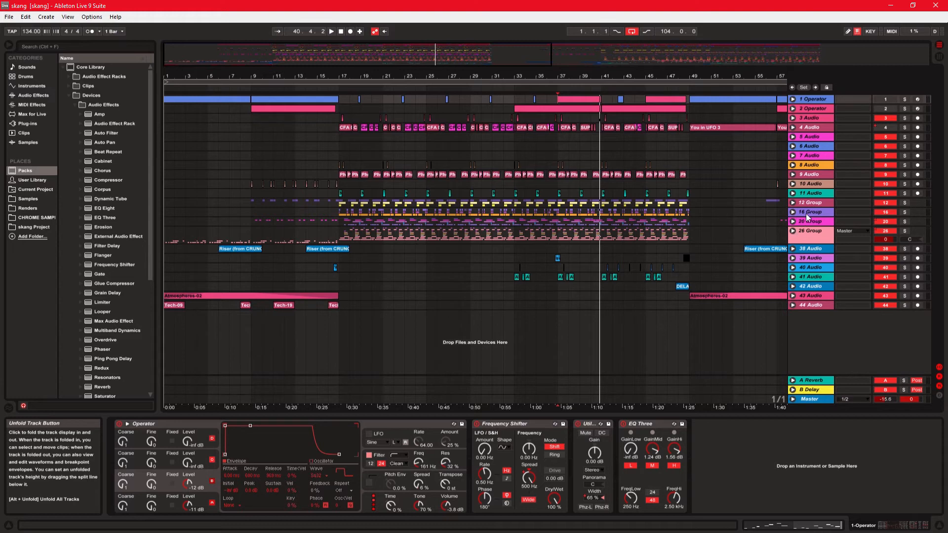
- Unfold 12 Group and play it soloed from bar 17, inspecting the clips on its tracks
{"action": "left_click", "coordinate": [794, 204]}
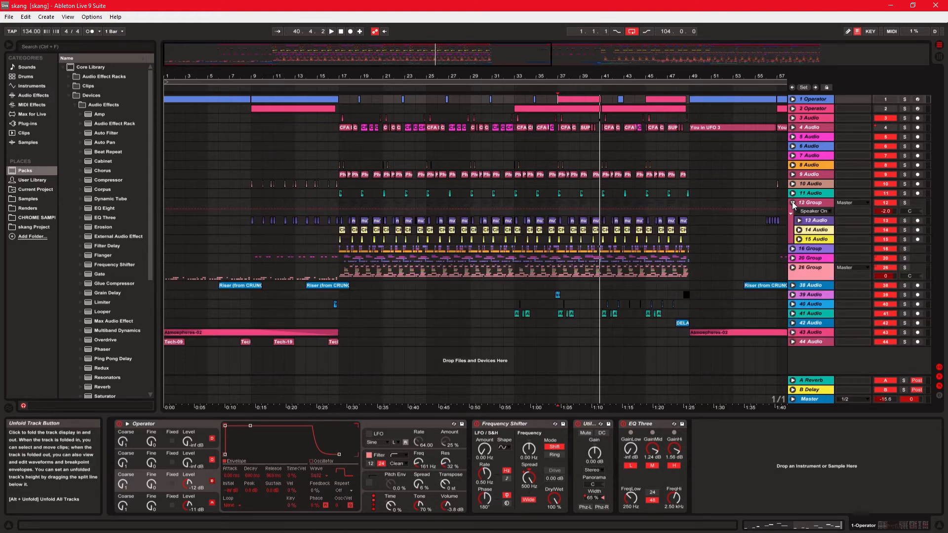
{"action": "left_click", "coordinate": [340, 204]}
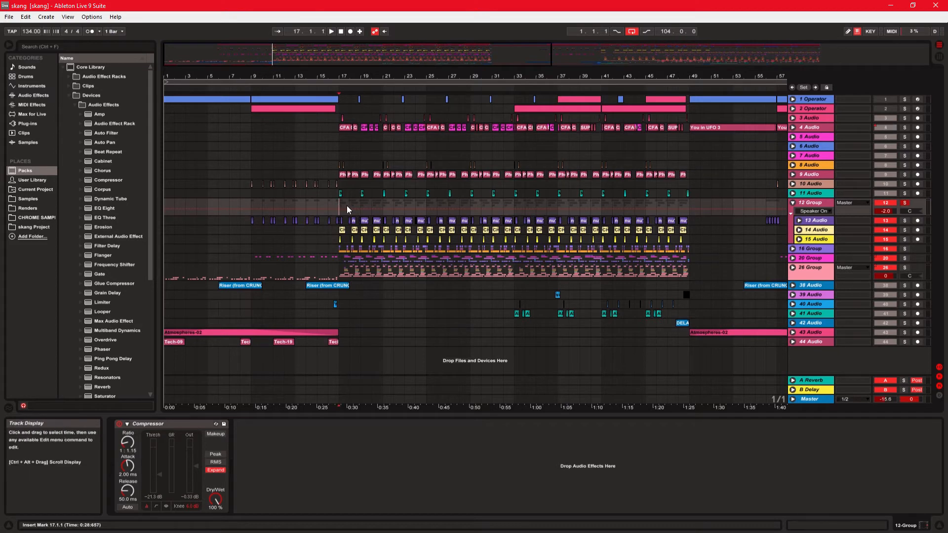
{"action": "key", "text": "space"}
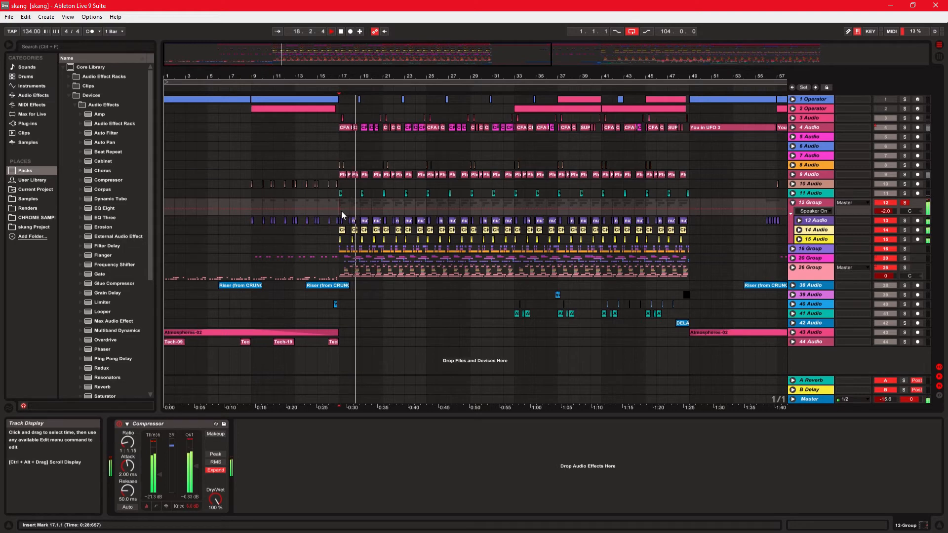
{"action": "left_click_drag", "start_coordinate": [474, 54], "coordinate": [379, 64]}
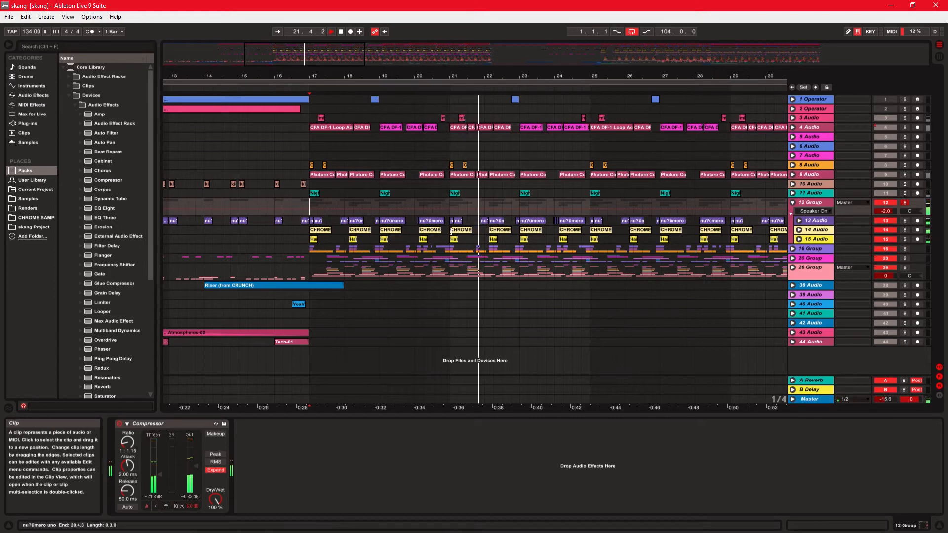
{"action": "left_click_drag", "start_coordinate": [335, 59], "coordinate": [323, 78]}
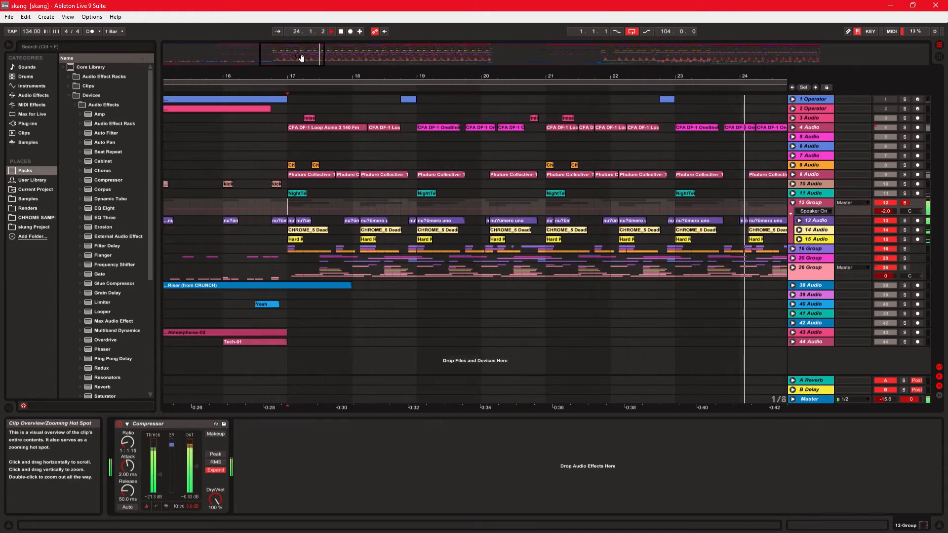
{"action": "left_click_drag", "start_coordinate": [326, 61], "coordinate": [328, 64]}
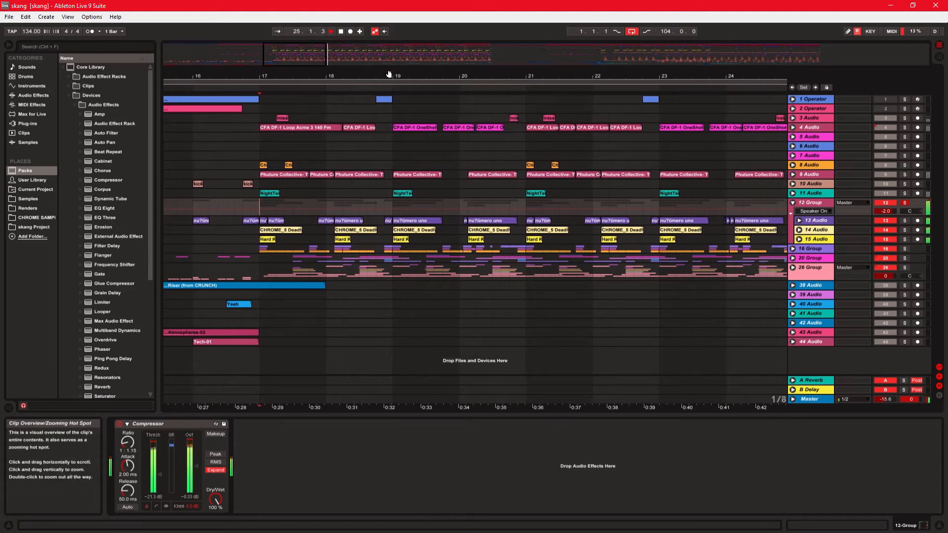
- Switch the solo to 13 Audio, audition it from bar 17, and clear the solo
{"action": "left_click", "coordinate": [901, 222]}
{"action": "left_click", "coordinate": [899, 222]}
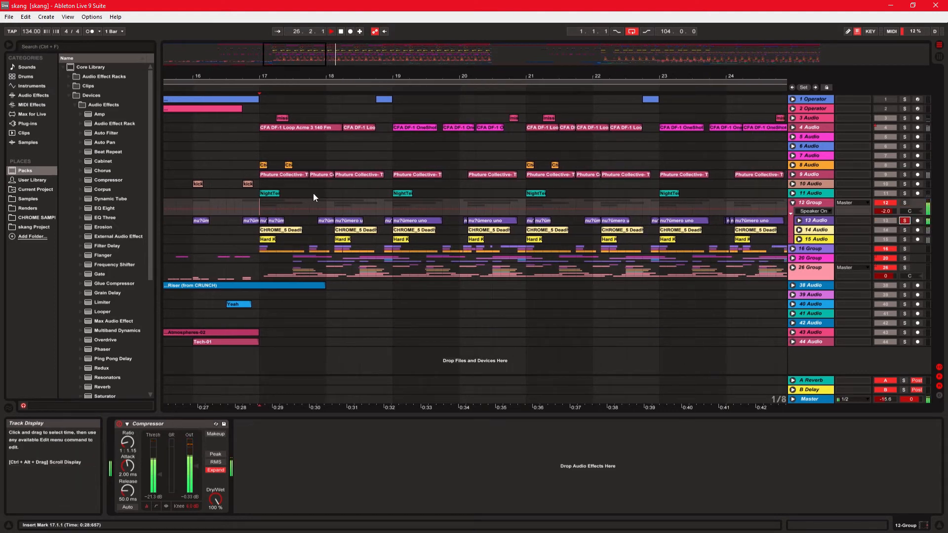
{"action": "key", "text": "space"}
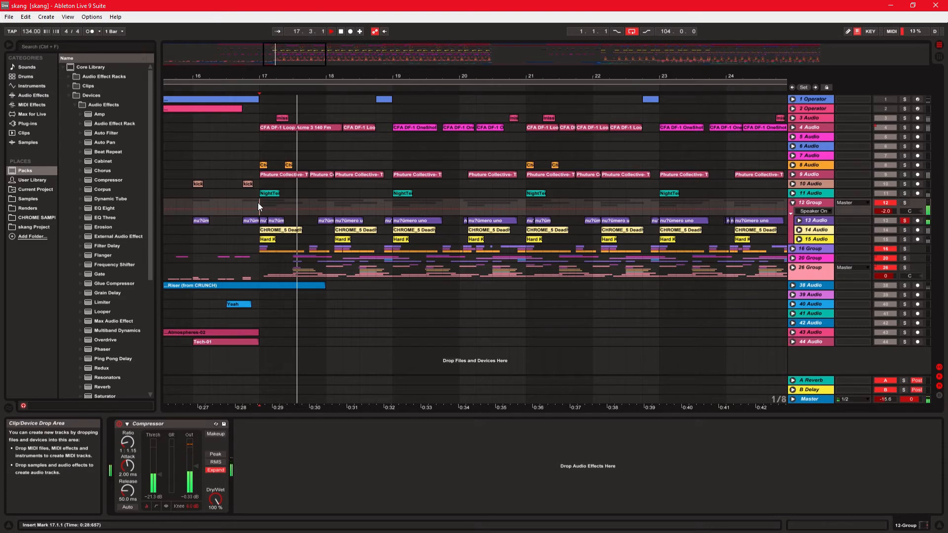
{"action": "left_click", "coordinate": [905, 222]}
{"action": "key", "text": "space"}
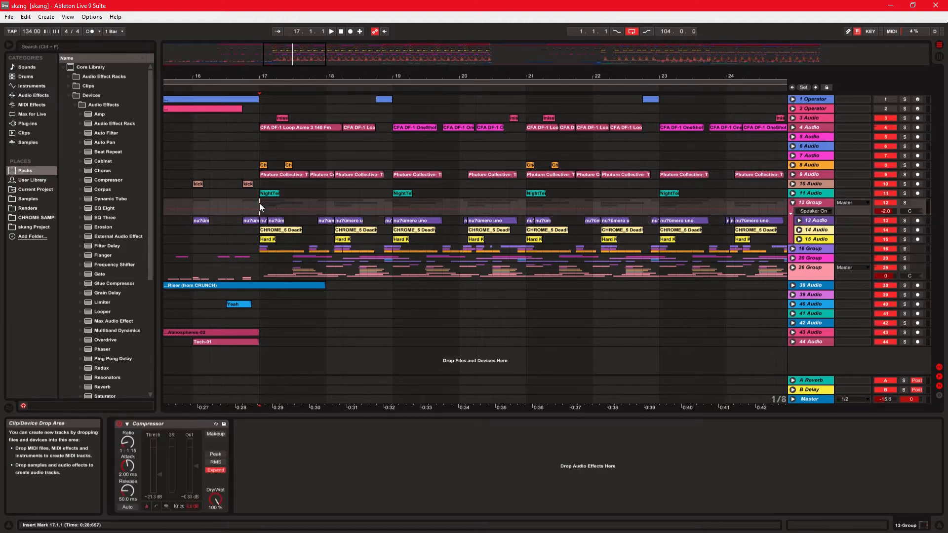
- Solo 12 Group again and play from 18.1.3, with 14 Audio's Glue Compressor and Utility devices in view
{"action": "left_click", "coordinate": [905, 203]}
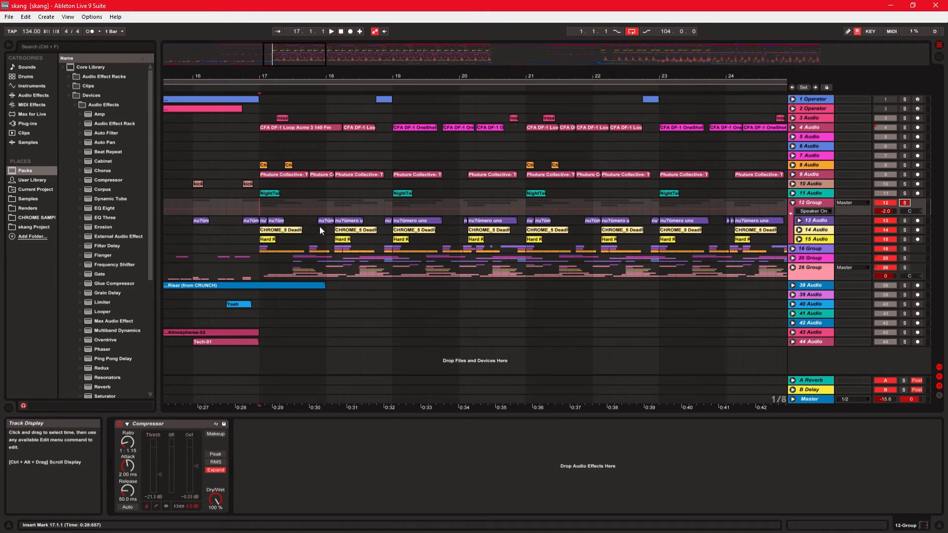
{"action": "mouse_move", "coordinate": [321, 59]}
{"action": "left_mouse_down"}
{"action": "mouse_move", "coordinate": [326, 45]}
{"action": "mouse_move", "coordinate": [318, 58]}
{"action": "left_mouse_up"}
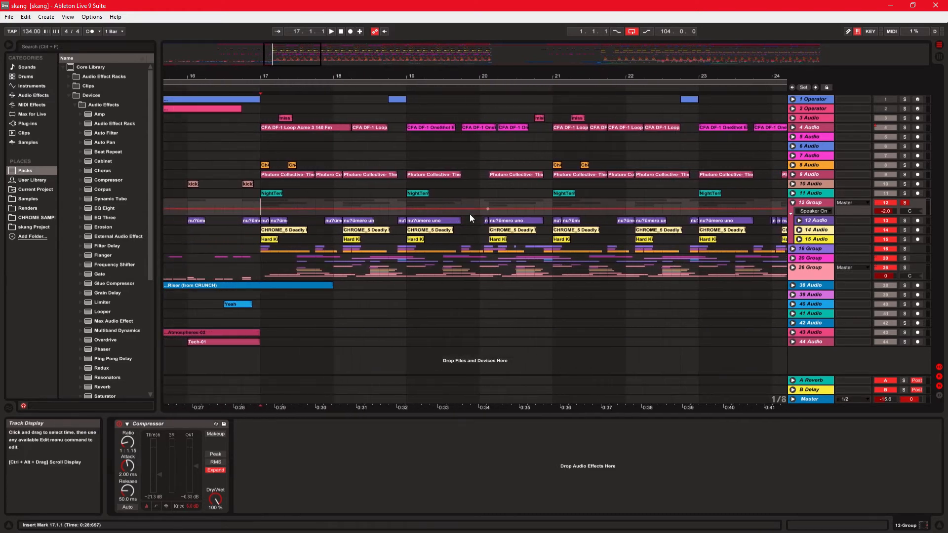
{"action": "left_click", "coordinate": [341, 230]}
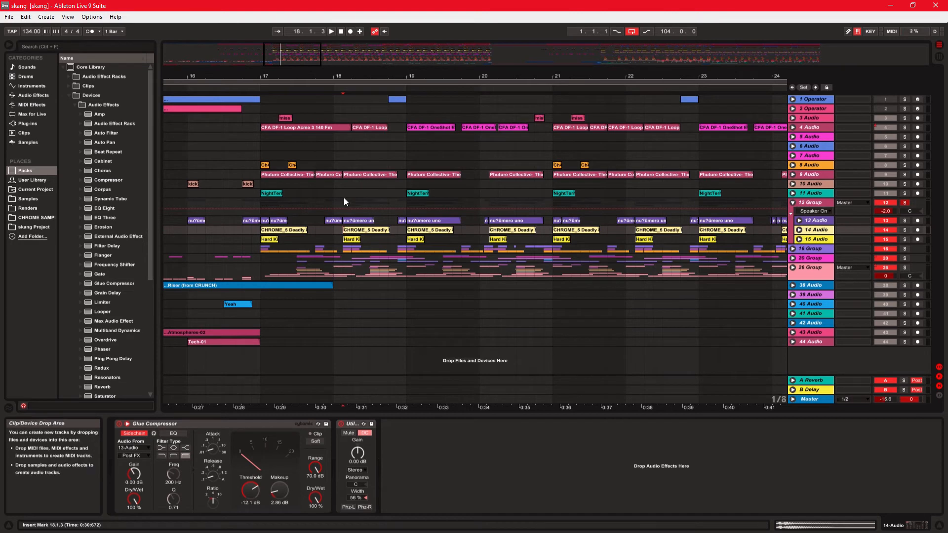
{"action": "key", "text": "space"}
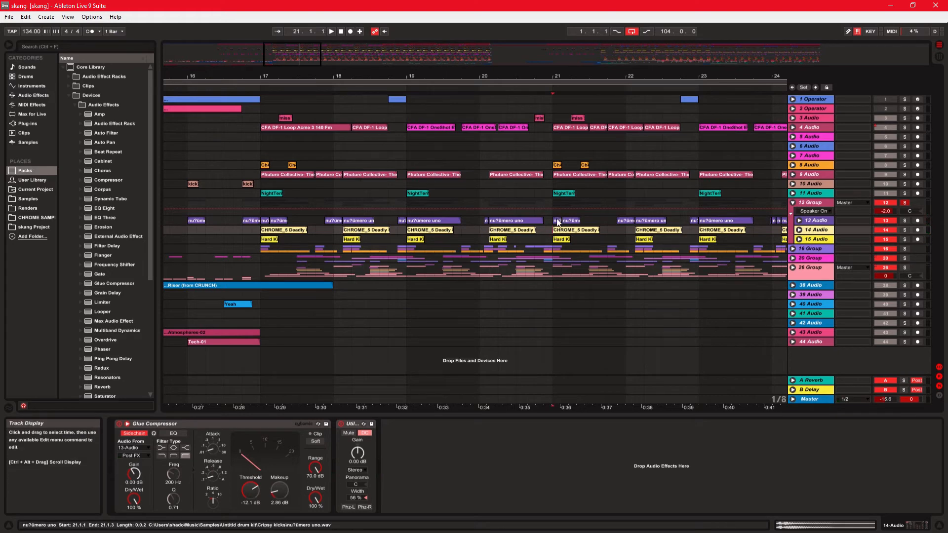
- Unfold 13 Audio to show its clip fades, and play the kick pattern from 20.4.3
{"action": "left_click", "coordinate": [799, 220]}
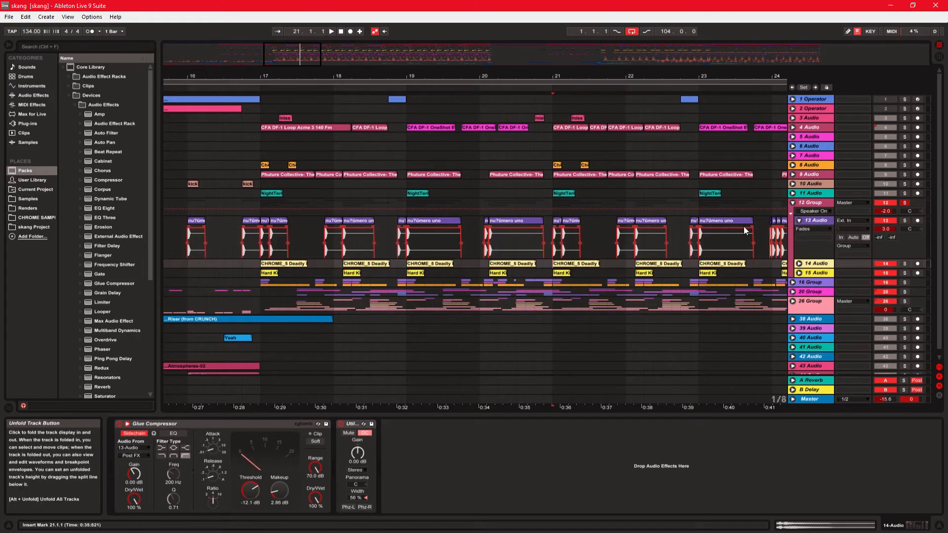
{"action": "left_click", "coordinate": [547, 221]}
{"action": "key", "text": "space"}
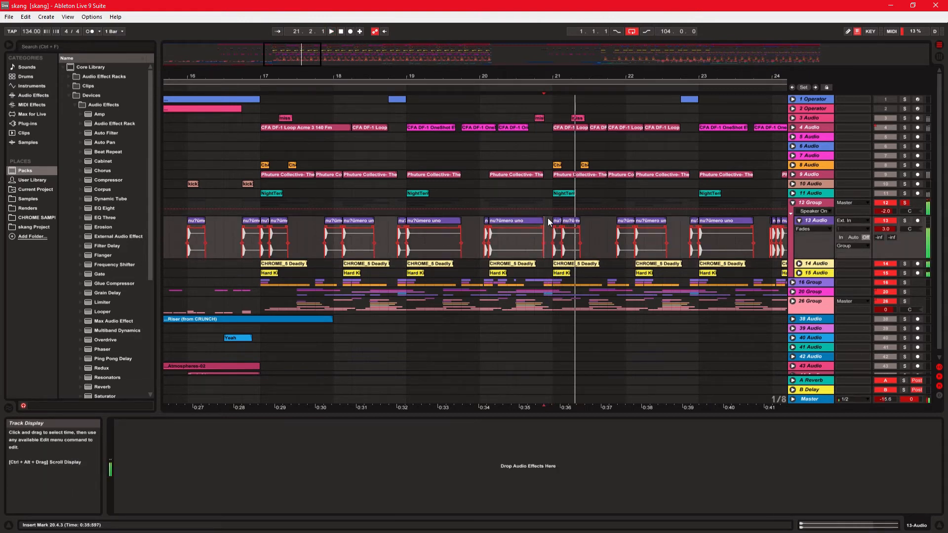
{"action": "mouse_move", "coordinate": [403, 53]}
{"action": "left_mouse_down"}
{"action": "mouse_move", "coordinate": [415, 55]}
{"action": "mouse_move", "coordinate": [416, 39]}
{"action": "mouse_move", "coordinate": [406, 64]}
{"action": "left_mouse_up"}
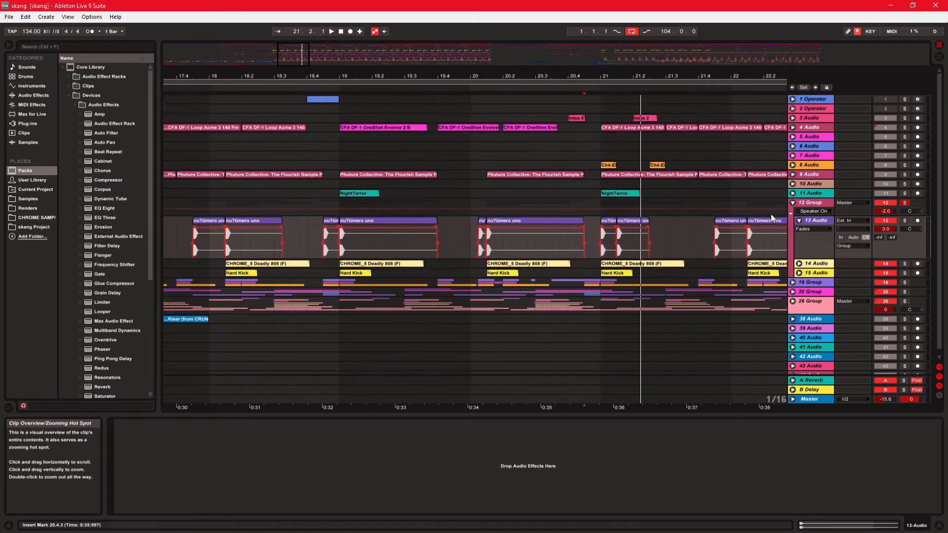
- Fold 13 Audio and 12 Group, and unfold 16 Group to show its tracks
{"action": "left_click", "coordinate": [799, 221]}
{"action": "left_click_drag", "start_coordinate": [324, 62], "coordinate": [322, 34]}
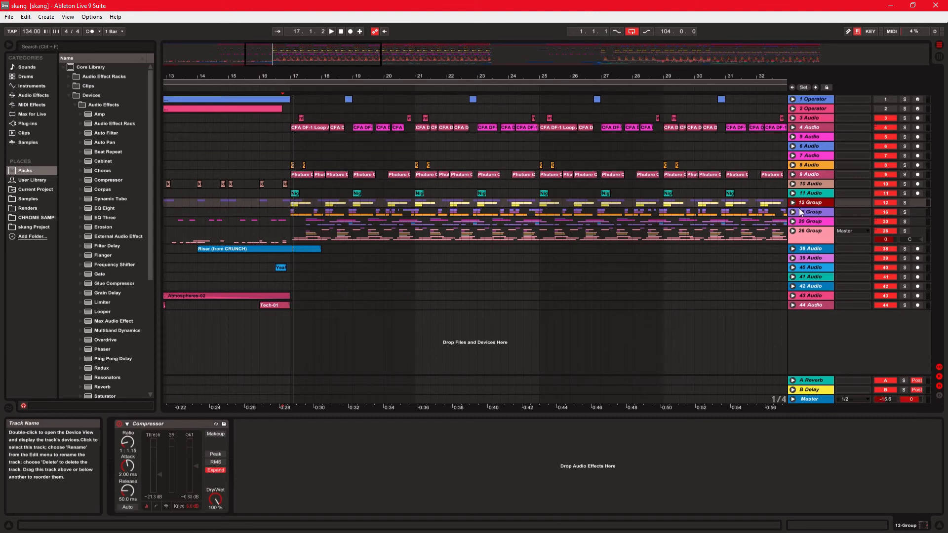
{"action": "left_click", "coordinate": [794, 212]}
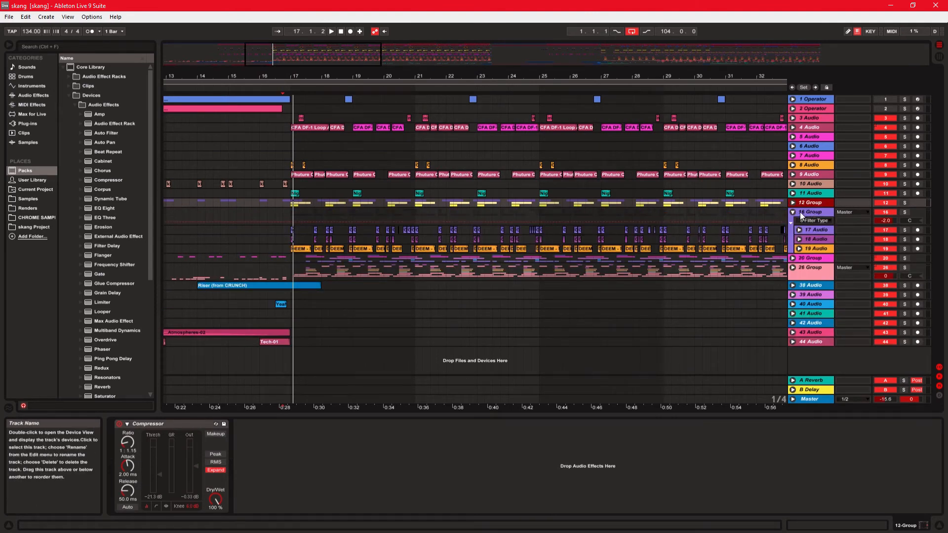
- Set the playback start to 17.1.1 on 16 Group, and fold 16 Group and 12 Group after checking 12 Group's tracks
{"action": "left_click", "coordinate": [292, 215]}
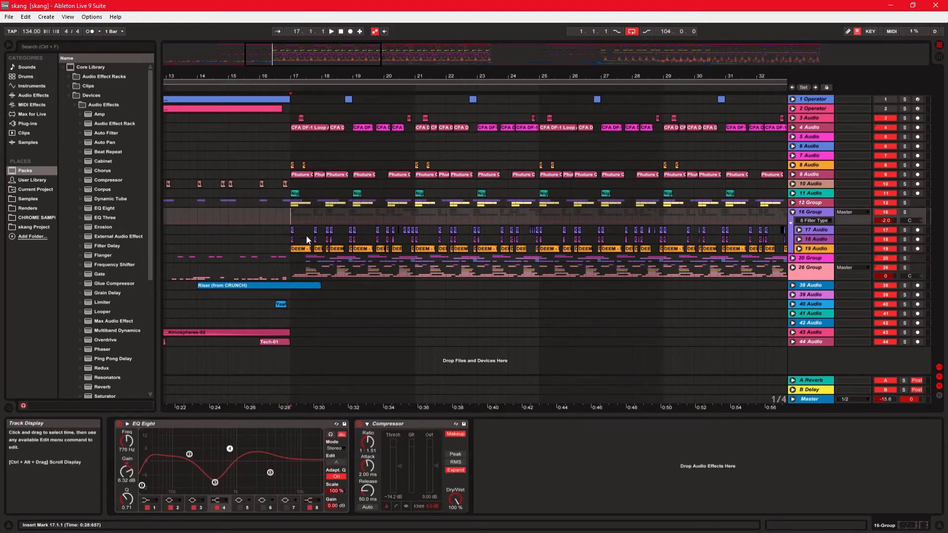
{"action": "left_click", "coordinate": [797, 202]}
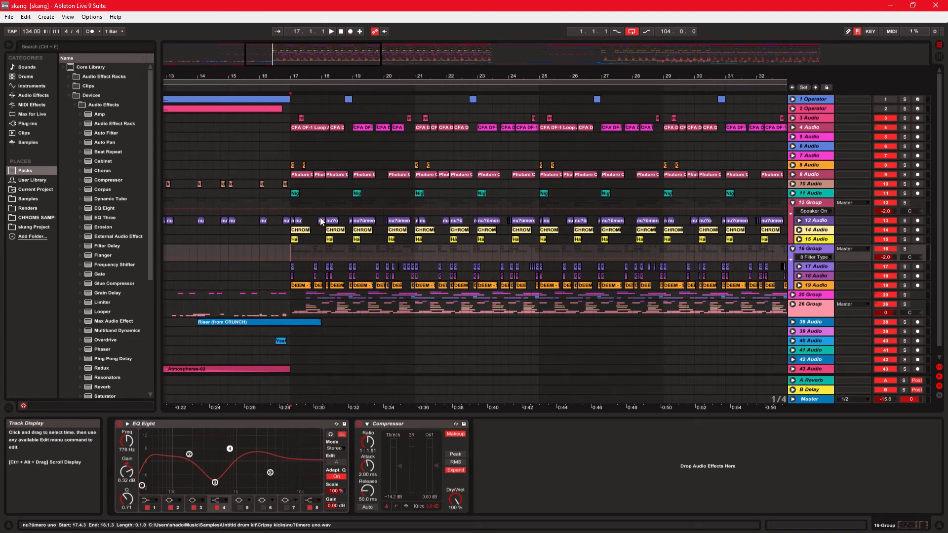
{"action": "left_click", "coordinate": [793, 249]}
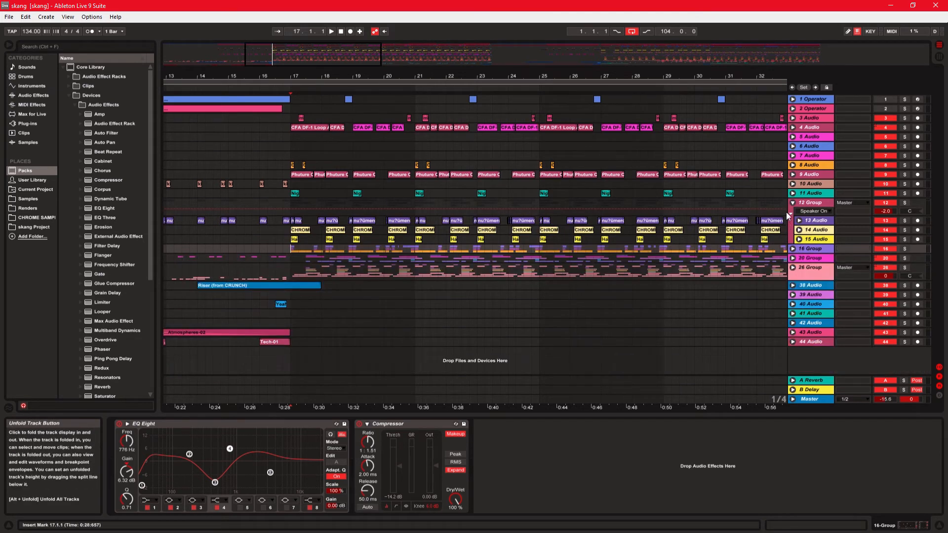
{"action": "left_click", "coordinate": [794, 202]}
- Play from 17.1.1 with 16 Group deactivated, and compare by replaying the passage with 16 Group active
{"action": "left_click", "coordinate": [886, 216]}
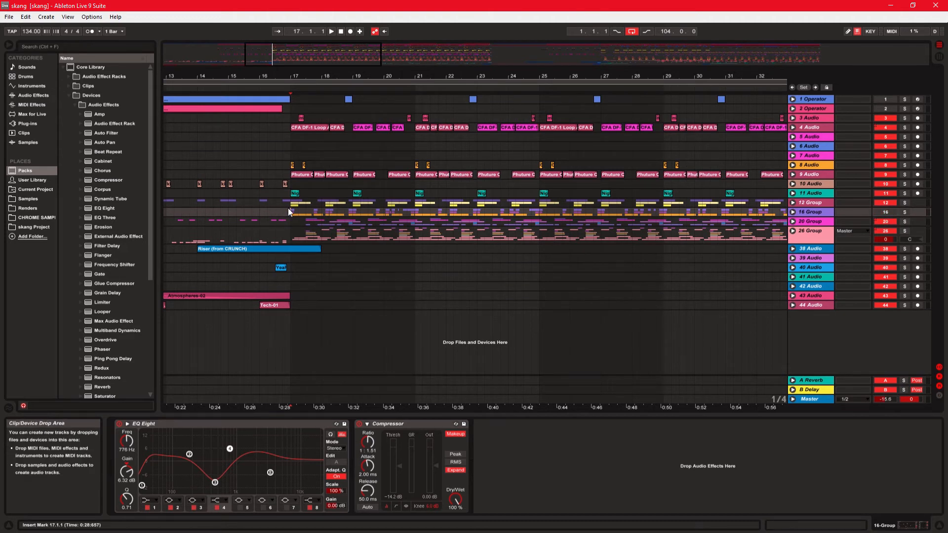
{"action": "key", "text": "space"}
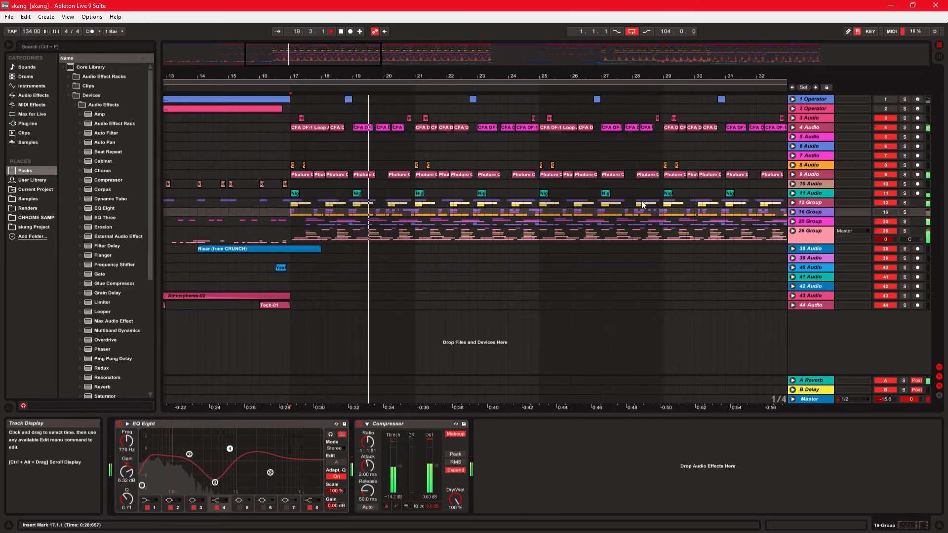
{"action": "left_click", "coordinate": [290, 216]}
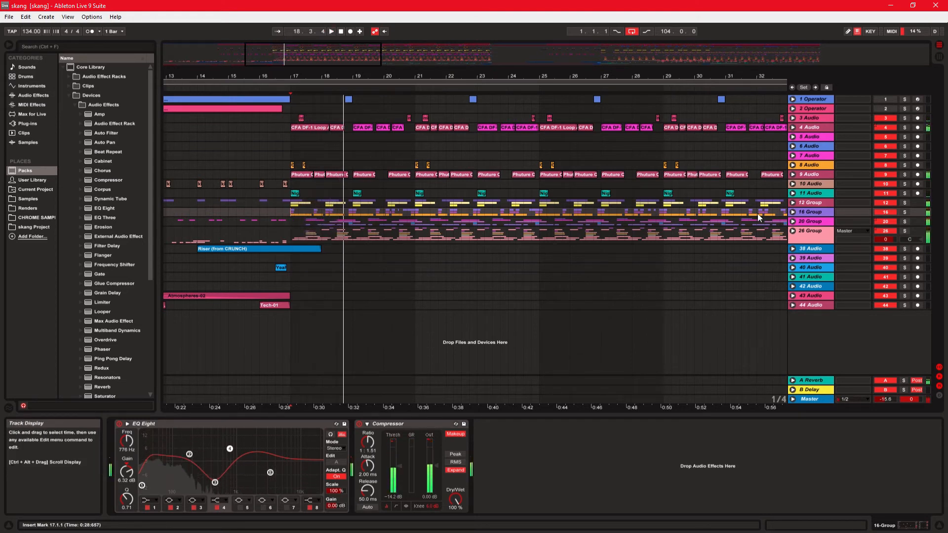
{"action": "left_click", "coordinate": [792, 210]}
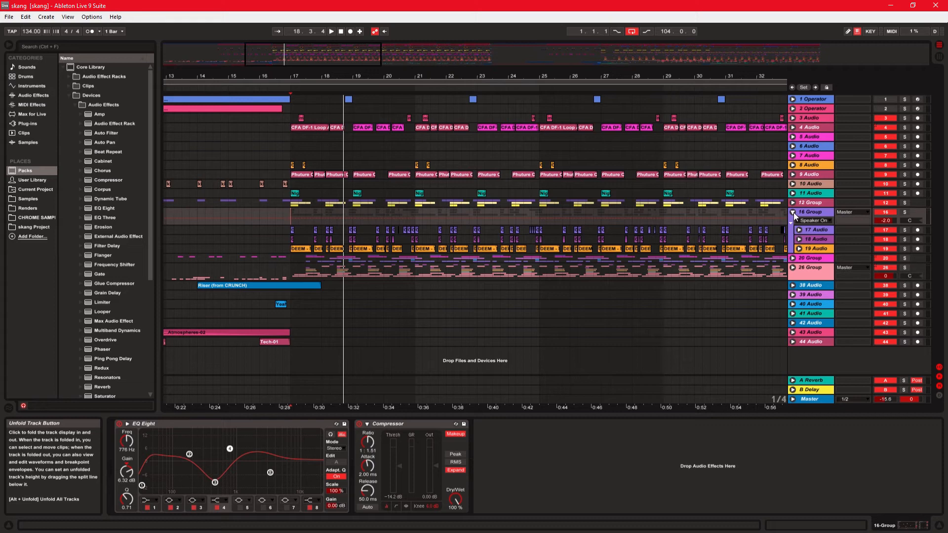
{"action": "left_click", "coordinate": [794, 213]}
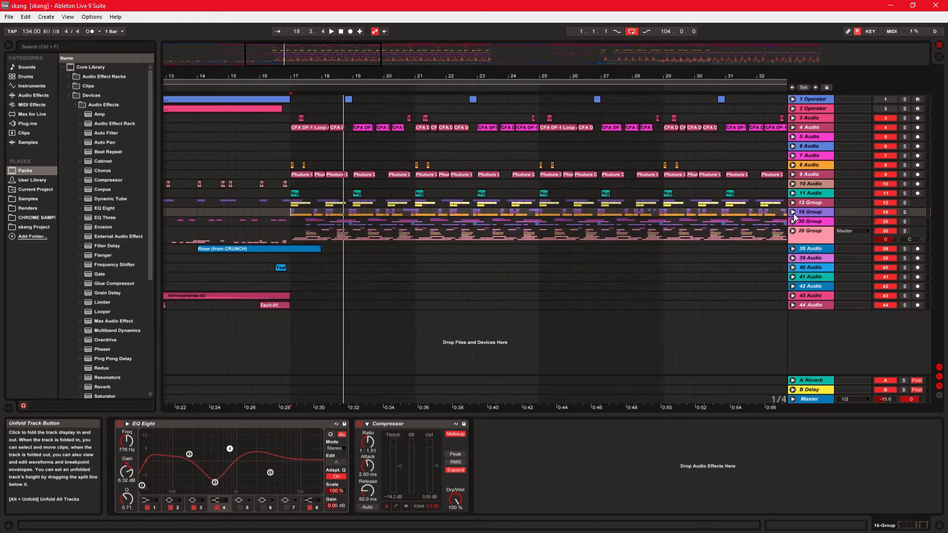
- Unfold 20 Group to show its tracks, and audition the soloed group from 17.1.1
{"action": "left_click", "coordinate": [794, 221]}
{"action": "left_click", "coordinate": [905, 221]}
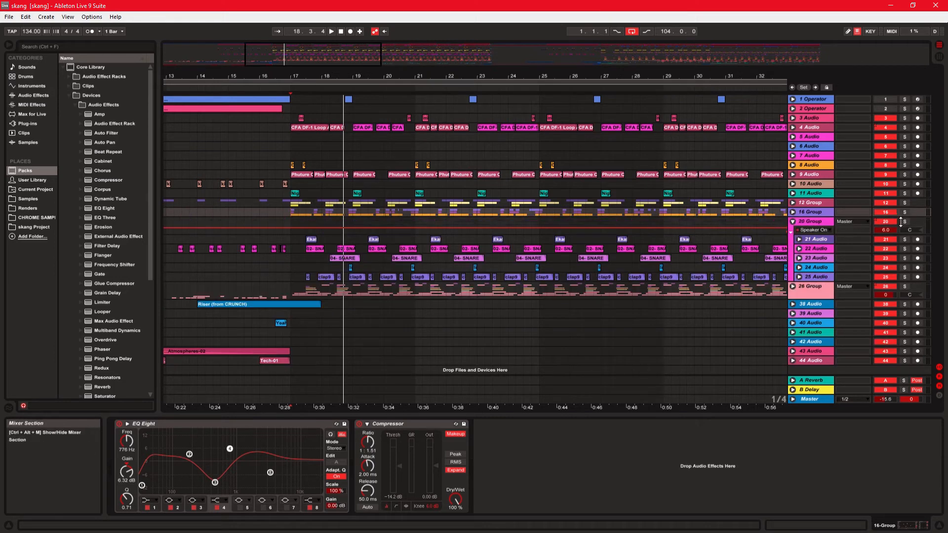
{"action": "left_click", "coordinate": [294, 237]}
{"action": "key", "text": "space"}
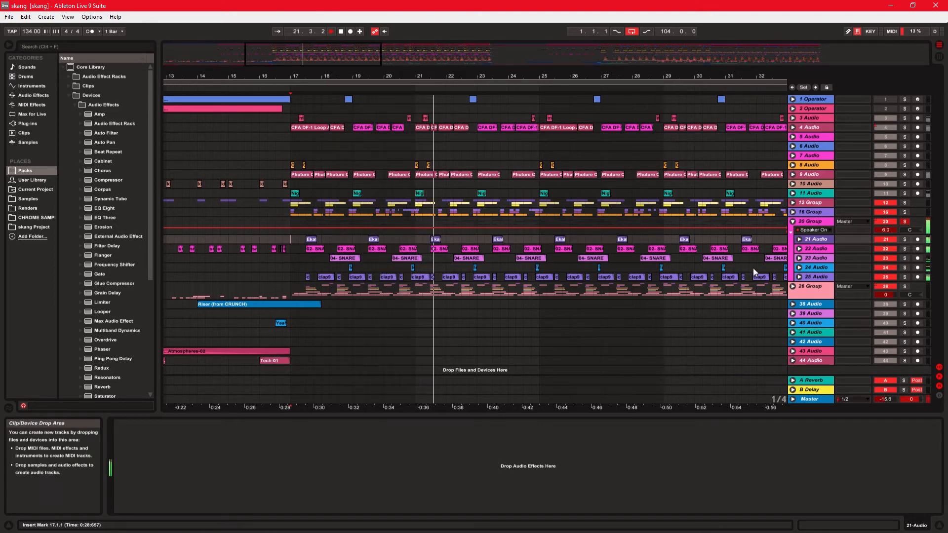
{"action": "left_click", "coordinate": [905, 221]}
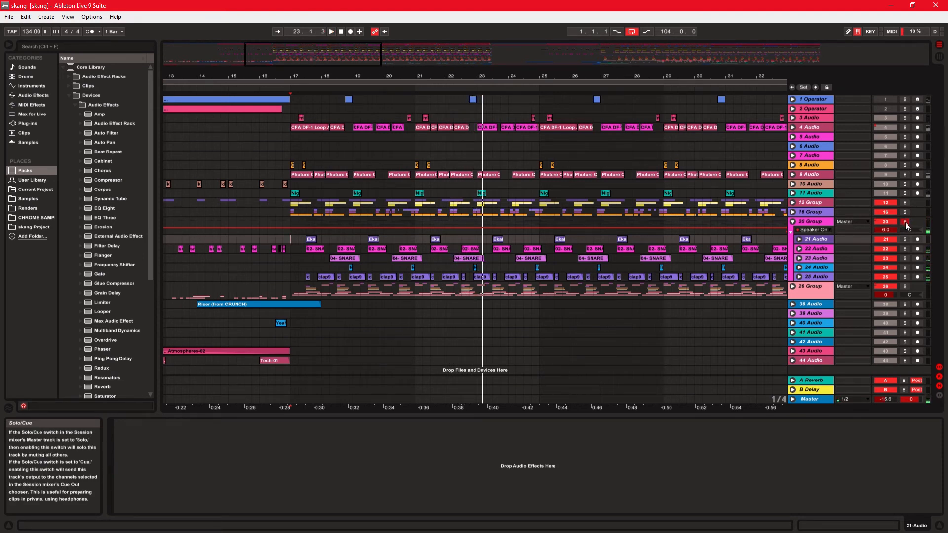
{"action": "key", "text": "space"}
- Solo 21 Audio and play it from 17.1.1, and do the same with 22 Audio
{"action": "left_click", "coordinate": [291, 258]}
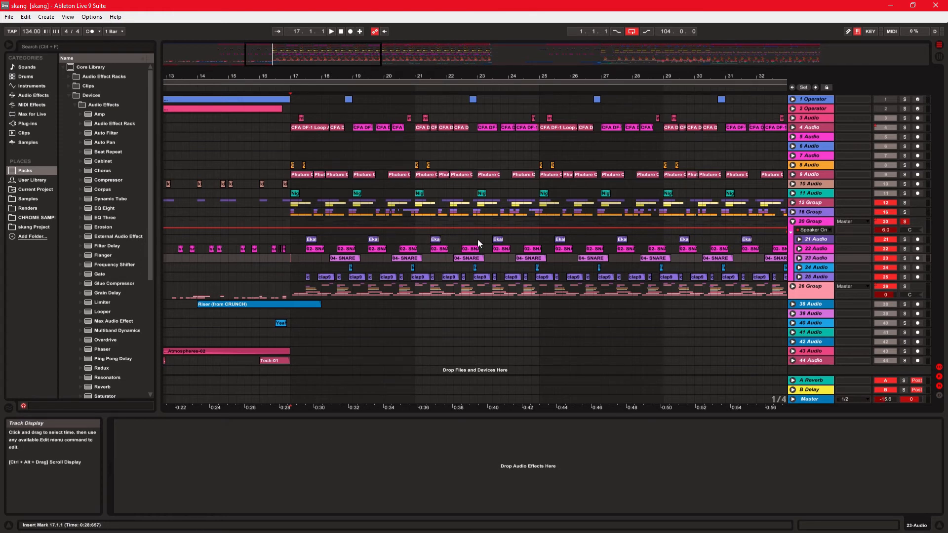
{"action": "left_click", "coordinate": [905, 239]}
{"action": "key", "text": "space"}
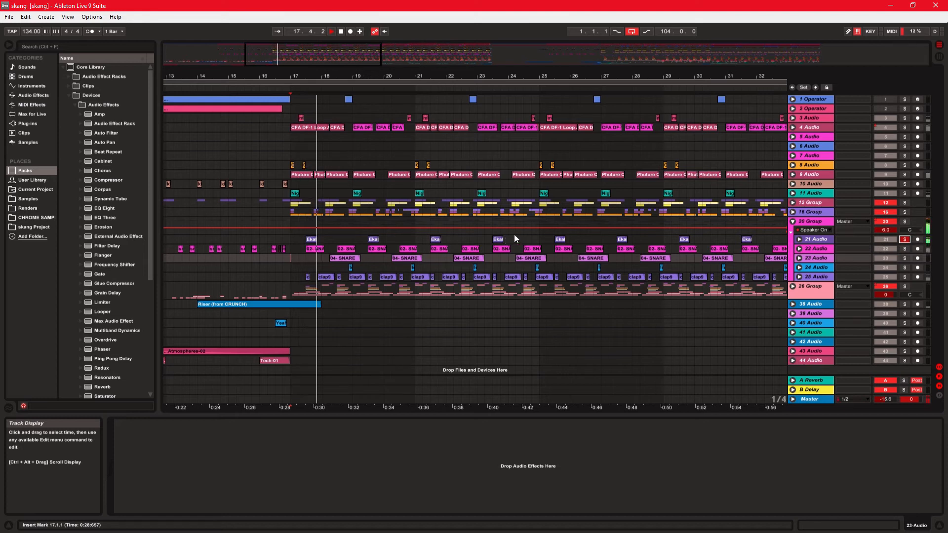
{"action": "left_click", "coordinate": [905, 239]}
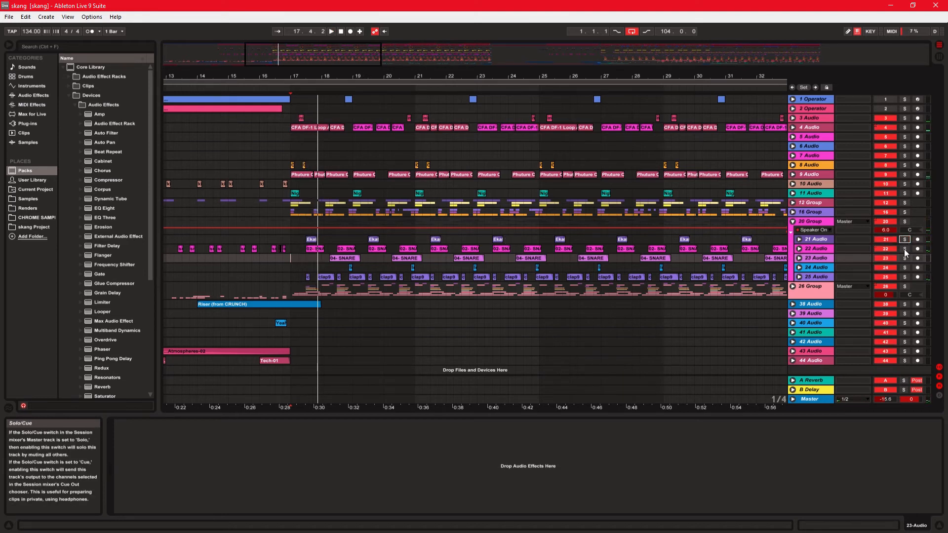
{"action": "left_click", "coordinate": [905, 250]}
{"action": "key", "text": "space"}
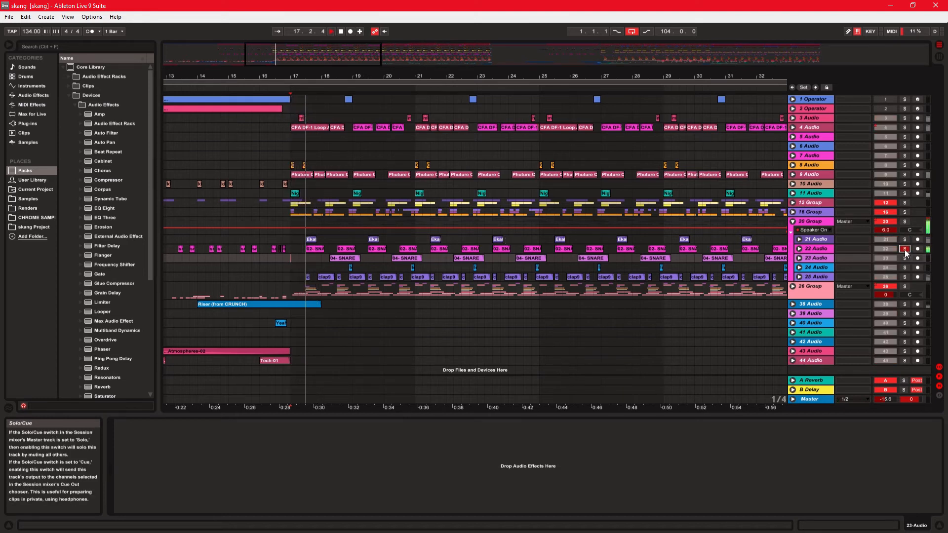
- Solo 21 Audio and 22 Audio together, play them from 17.2.1, and clear both solos
{"action": "left_click", "coordinate": [905, 249]}
{"action": "left_click", "coordinate": [905, 240]}
{"action": "left_click", "coordinate": [299, 250]}
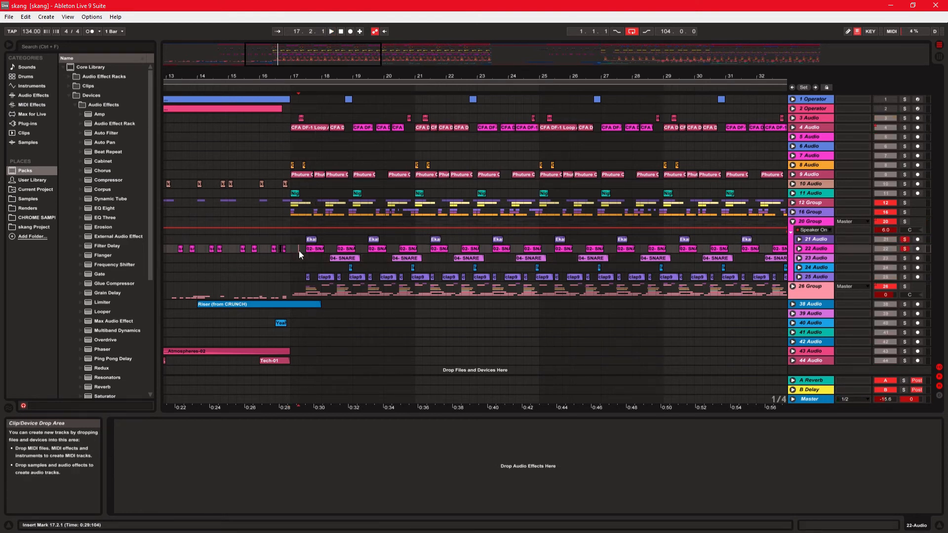
{"action": "key", "text": "space"}
{"action": "left_click", "coordinate": [905, 248]}
{"action": "left_click", "coordinate": [905, 241]}
{"action": "left_click", "coordinate": [905, 240]}
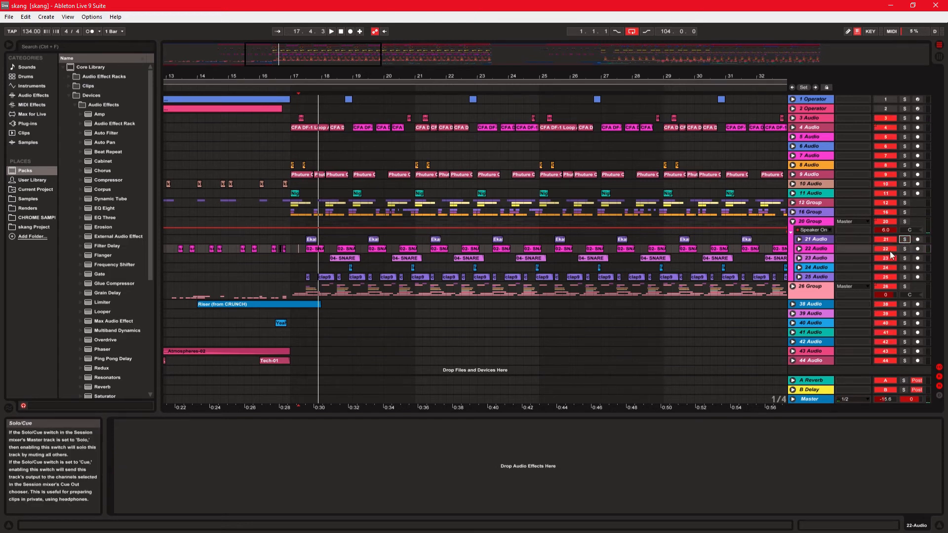
- Audition 23 Audio soloed from 17.2.1, clear the solo, and move the insert marker to 18.1.1 before its first snare clip
{"action": "left_click", "coordinate": [300, 241]}
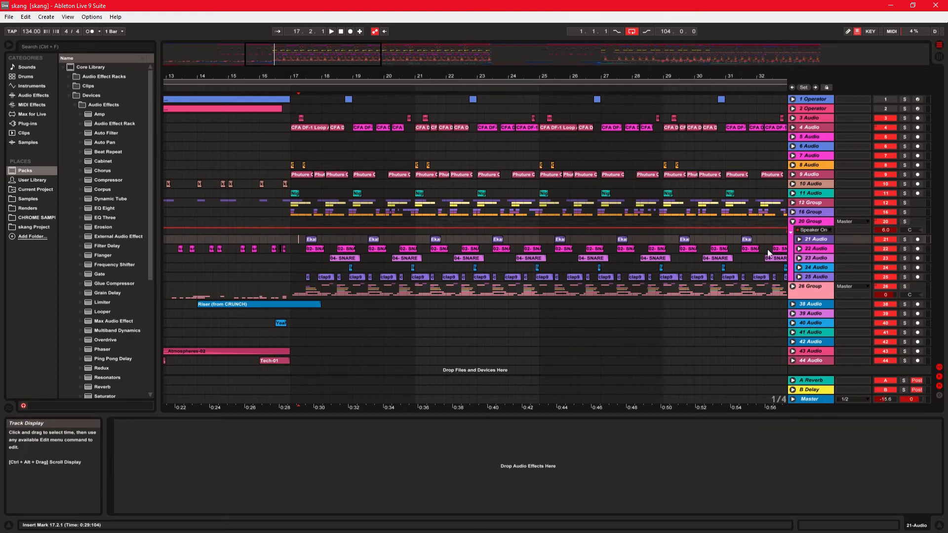
{"action": "left_click", "coordinate": [799, 259]}
{"action": "left_click", "coordinate": [801, 259]}
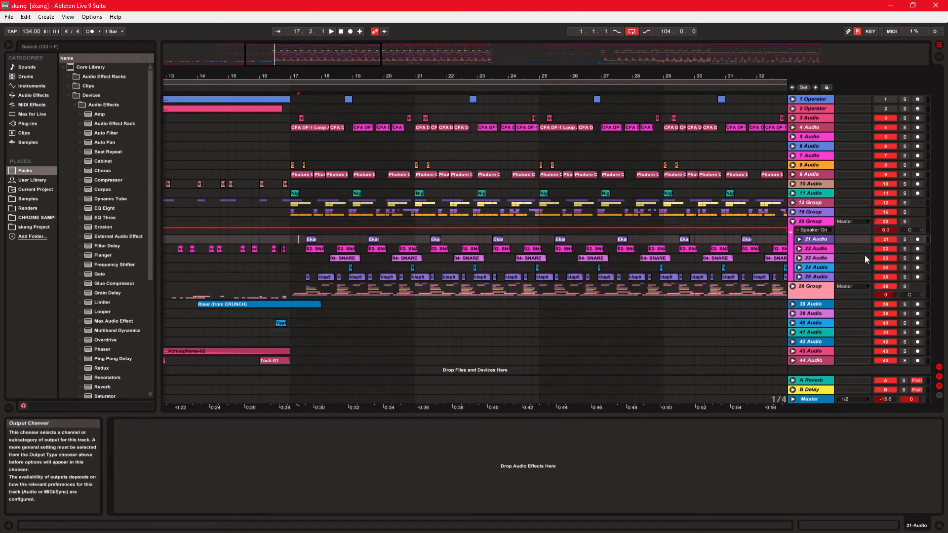
{"action": "left_click", "coordinate": [905, 258]}
{"action": "key", "text": "space"}
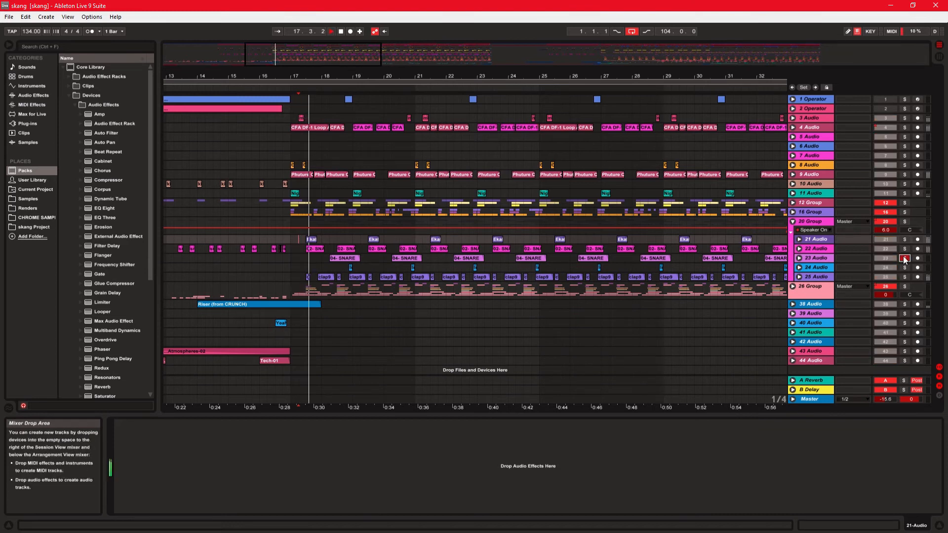
{"action": "left_click", "coordinate": [904, 256]}
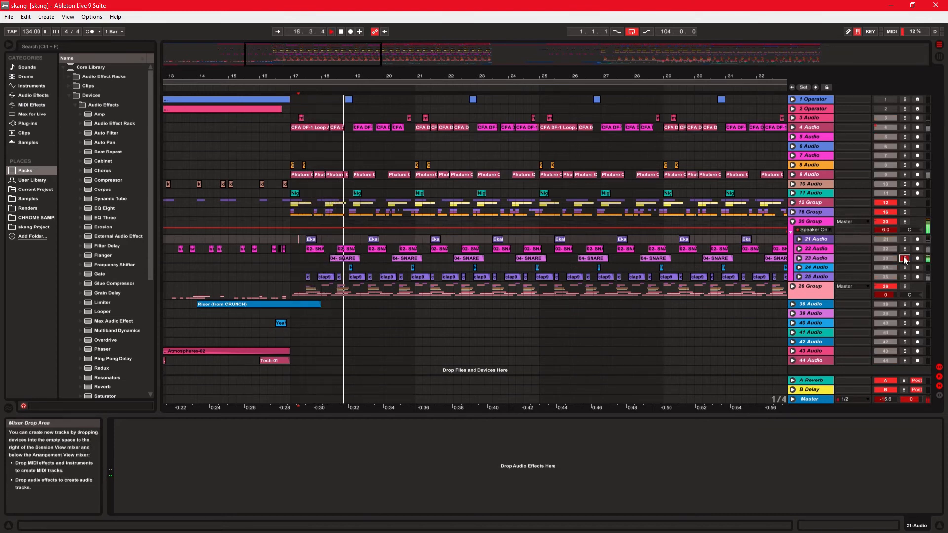
{"action": "left_click", "coordinate": [315, 254]}
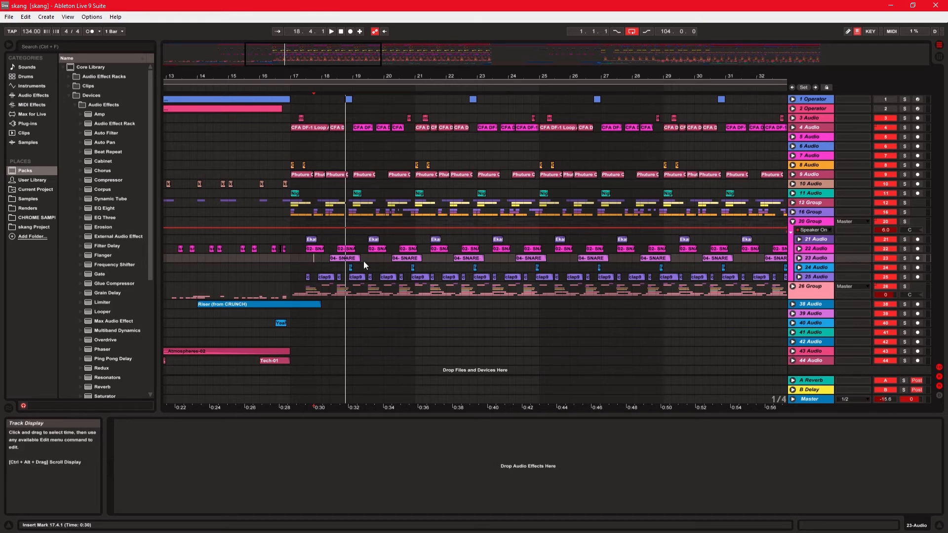
{"action": "left_click", "coordinate": [322, 259]}
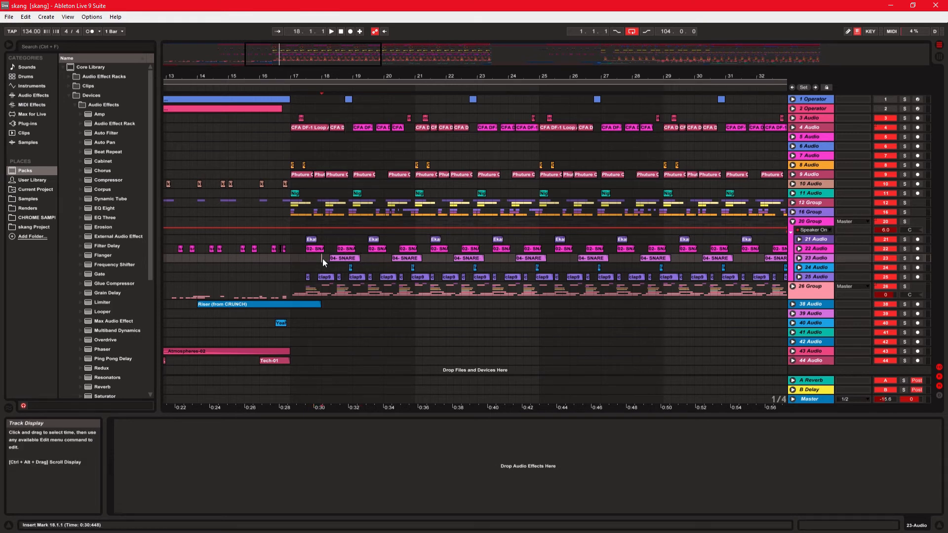
- Fold 20 Group, and unfold and solo 26 Group to play its layers from 17.2.1 and 17.1.1
{"action": "left_click", "coordinate": [794, 220]}
{"action": "left_click", "coordinate": [793, 231]}
{"action": "left_click", "coordinate": [904, 231]}
{"action": "left_click", "coordinate": [296, 283]}
{"action": "key", "text": "space"}
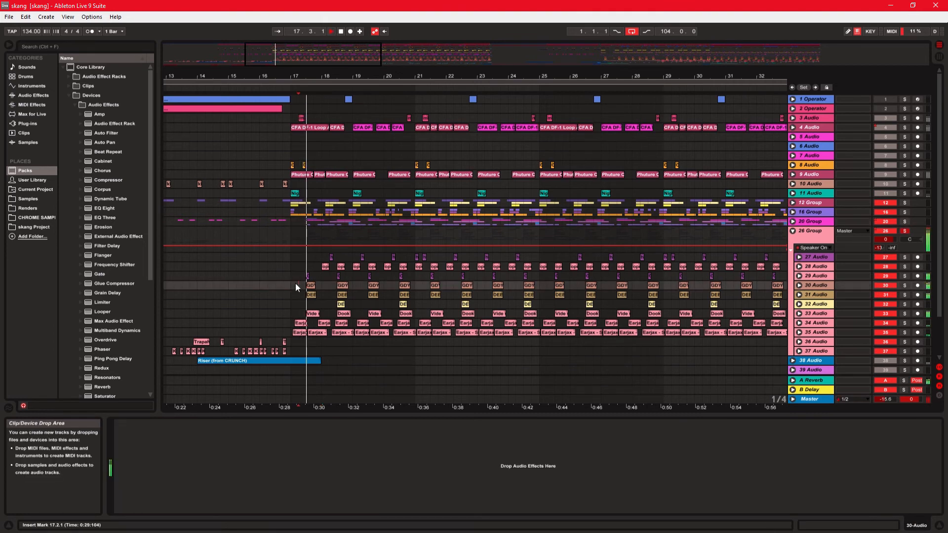
{"action": "left_click", "coordinate": [292, 282]}
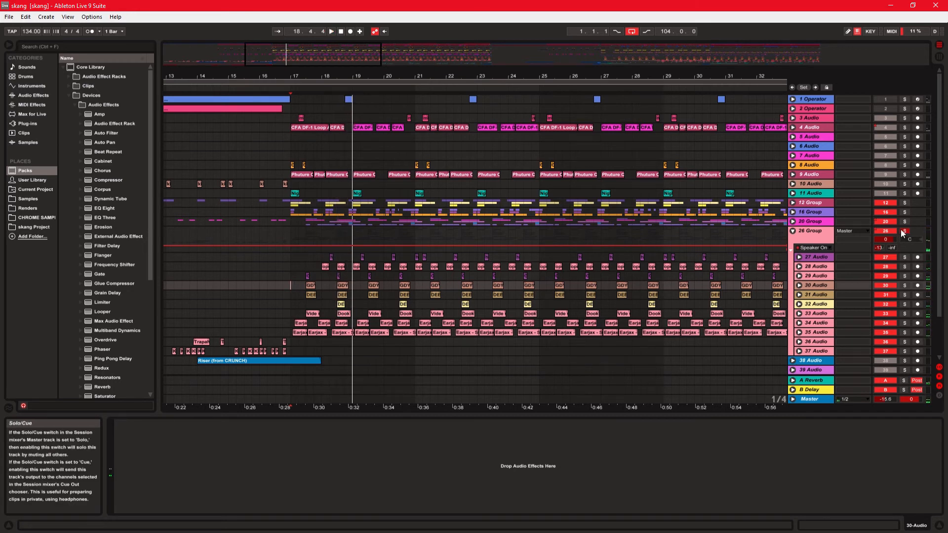
- Play the soloed 26 Group again from 17.1.1, and examine its Grain Delay device
{"action": "left_click", "coordinate": [822, 232]}
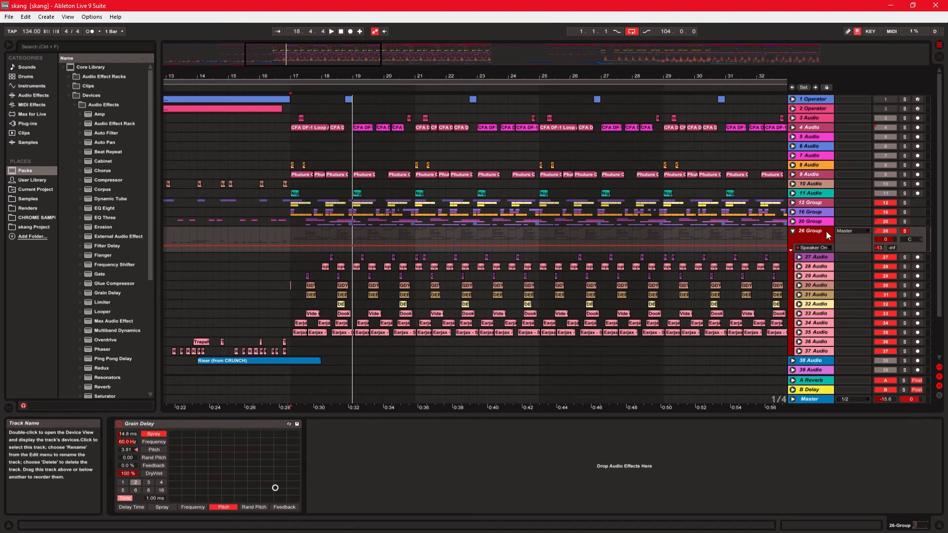
{"action": "left_click", "coordinate": [291, 274]}
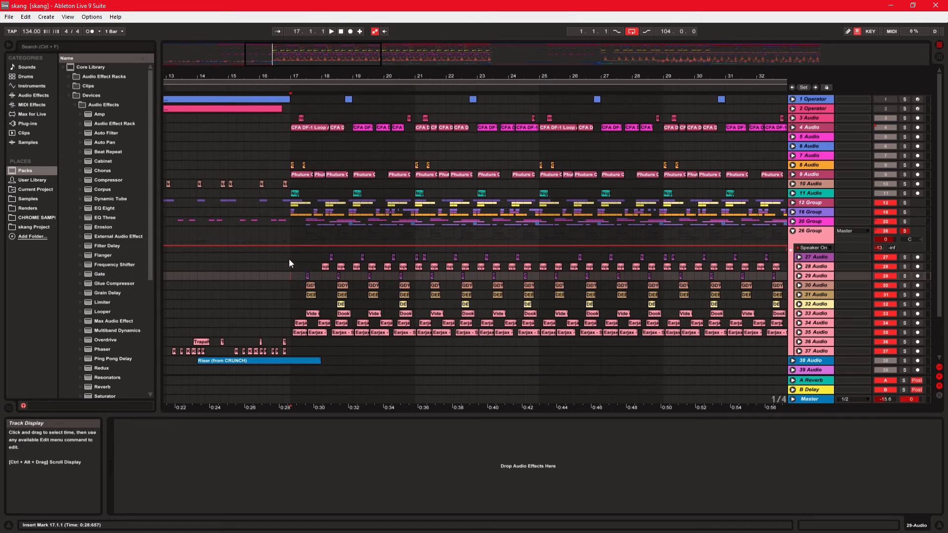
{"action": "left_click", "coordinate": [290, 260]}
{"action": "key", "text": "space"}
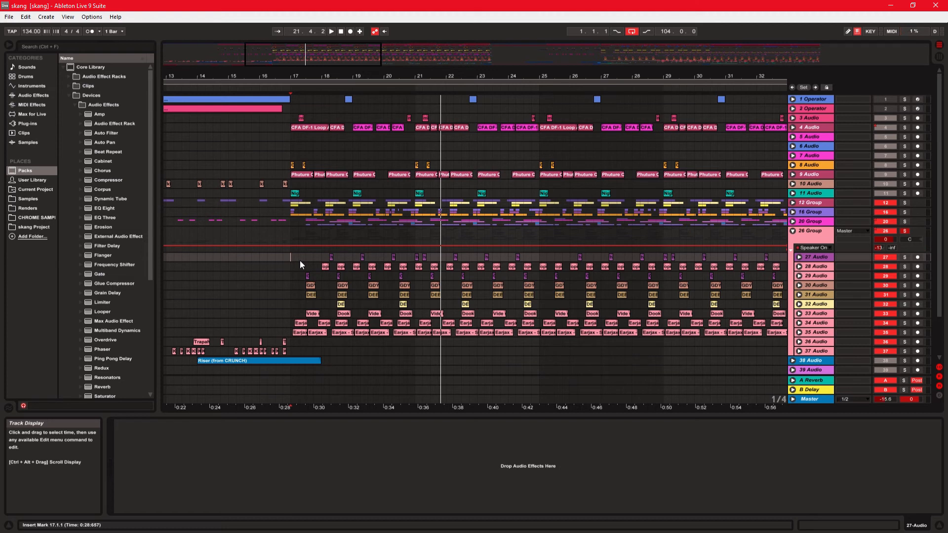
{"action": "left_click", "coordinate": [811, 231]}
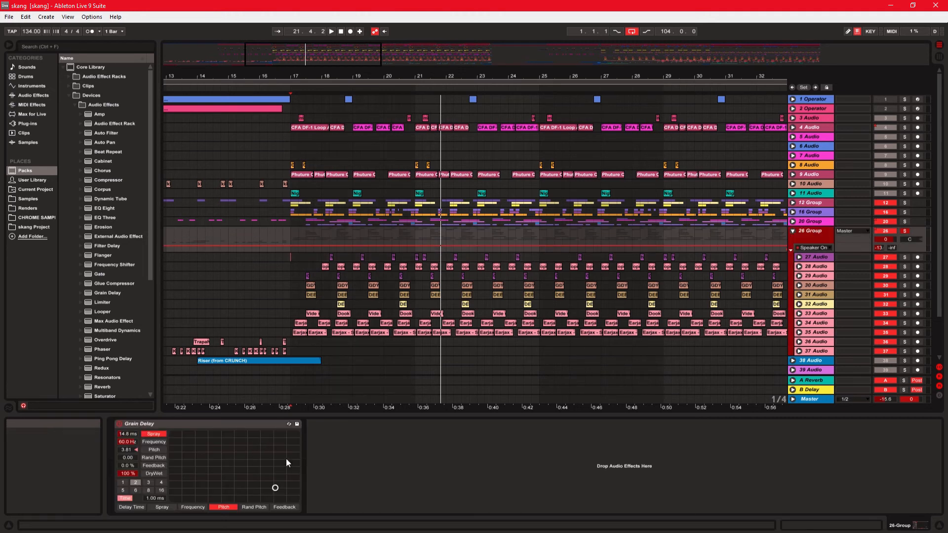
{"action": "left_click", "coordinate": [217, 426]}
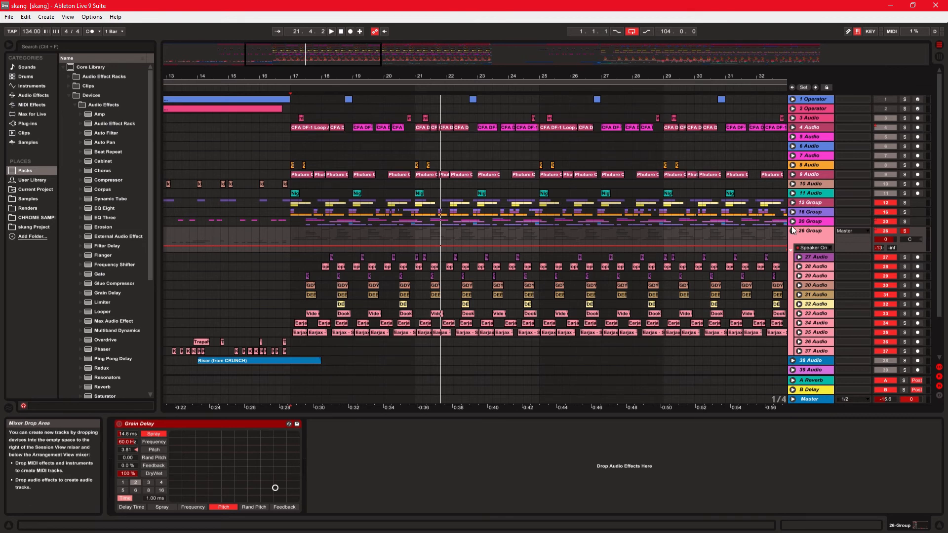
- Select 16.4.1 to about 28.3.2 across 27 Audio to 35 Audio, and unfold 20 Group, 16 Group and 12 Group to review all drum layers
{"action": "left_click_drag", "start_coordinate": [284, 258], "coordinate": [652, 334]}
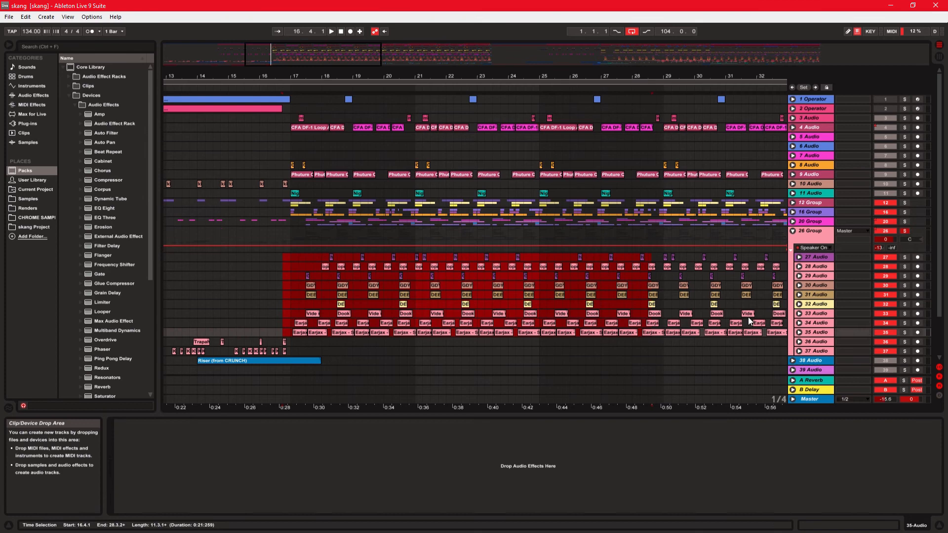
{"action": "left_click", "coordinate": [792, 222]}
{"action": "left_click", "coordinate": [794, 212]}
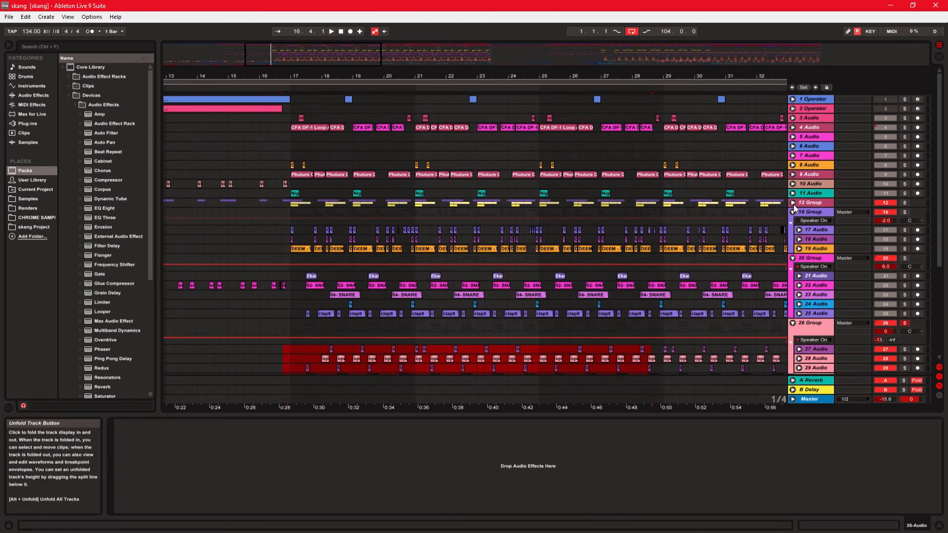
{"action": "left_click", "coordinate": [794, 203]}
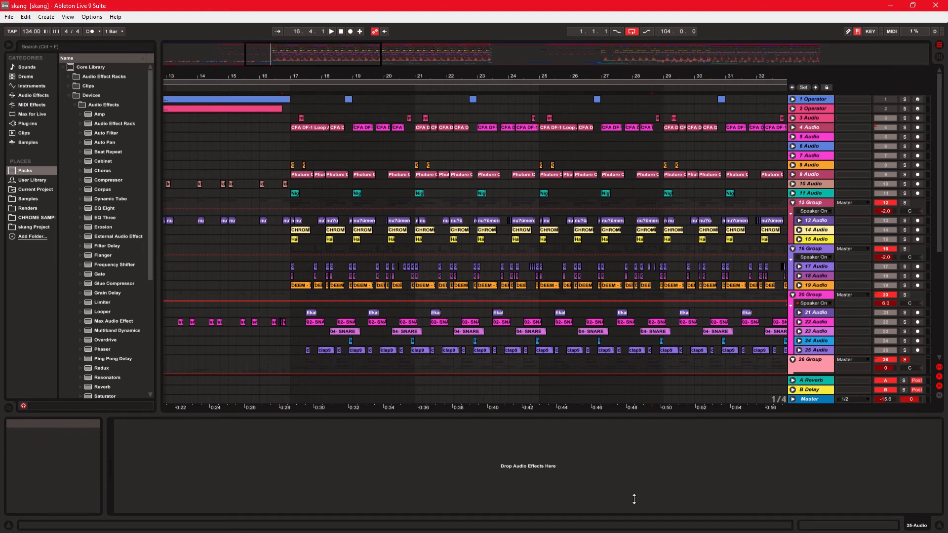
{"action": "scroll", "coordinate": [701, 322], "scroll_direction": "down", "scroll_amount": 2}
{"action": "scroll", "coordinate": [533, 352], "scroll_direction": "down", "scroll_amount": 5}
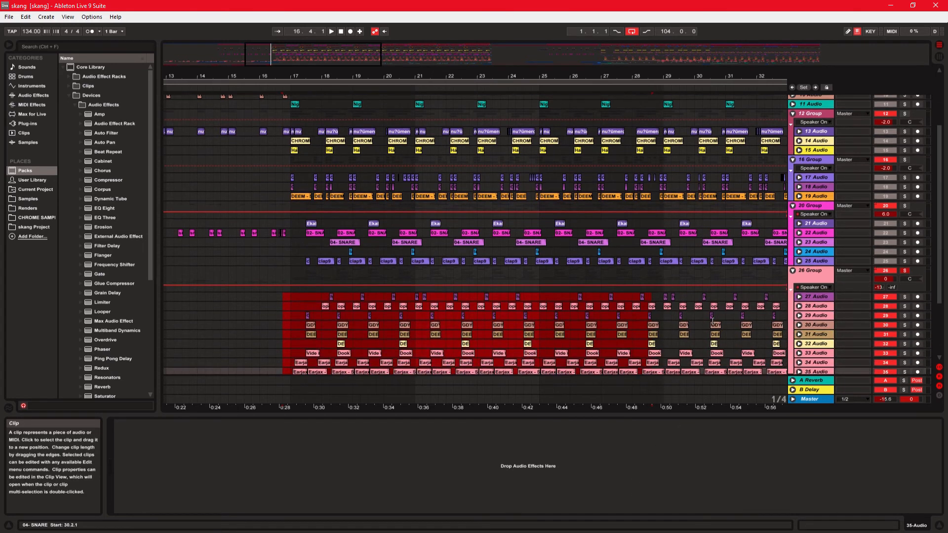
{"action": "scroll", "coordinate": [455, 328], "scroll_direction": "up", "scroll_amount": 8}
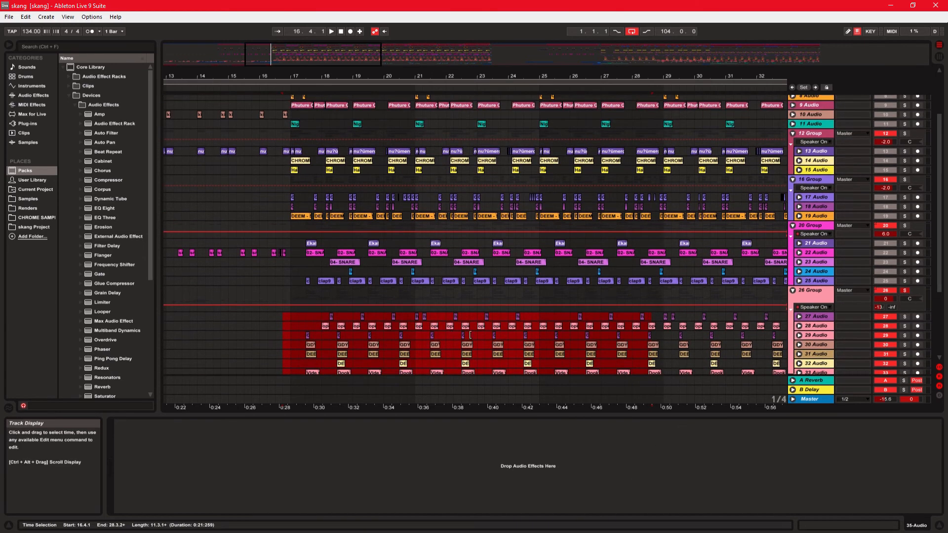
- Fold 12 Group, 16 Group, 20 Group and 26 Group, and set the insert marker at 32.2.1 on 38 Audio
{"action": "left_click", "coordinate": [792, 173]}
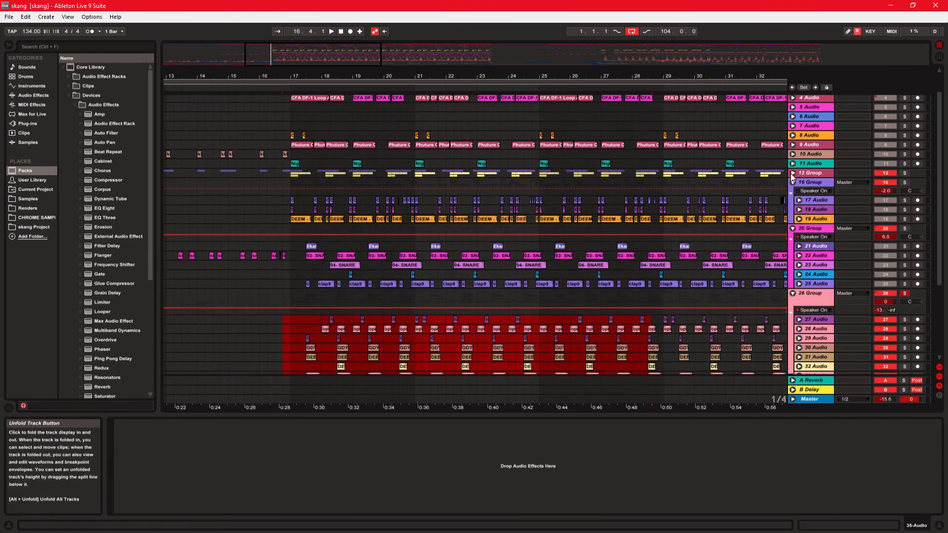
{"action": "left_click", "coordinate": [793, 182]}
{"action": "left_click", "coordinate": [793, 192]}
{"action": "left_click", "coordinate": [793, 201]}
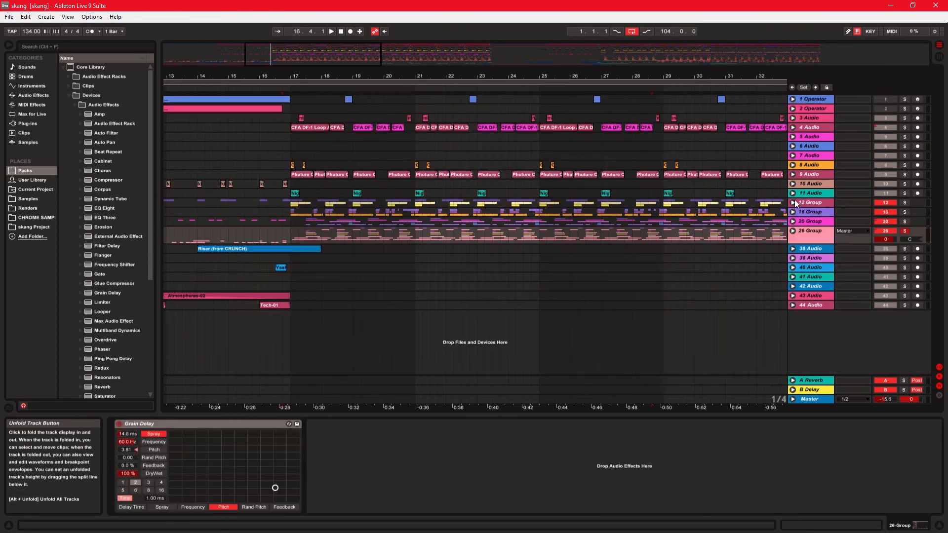
{"action": "left_click", "coordinate": [765, 248]}
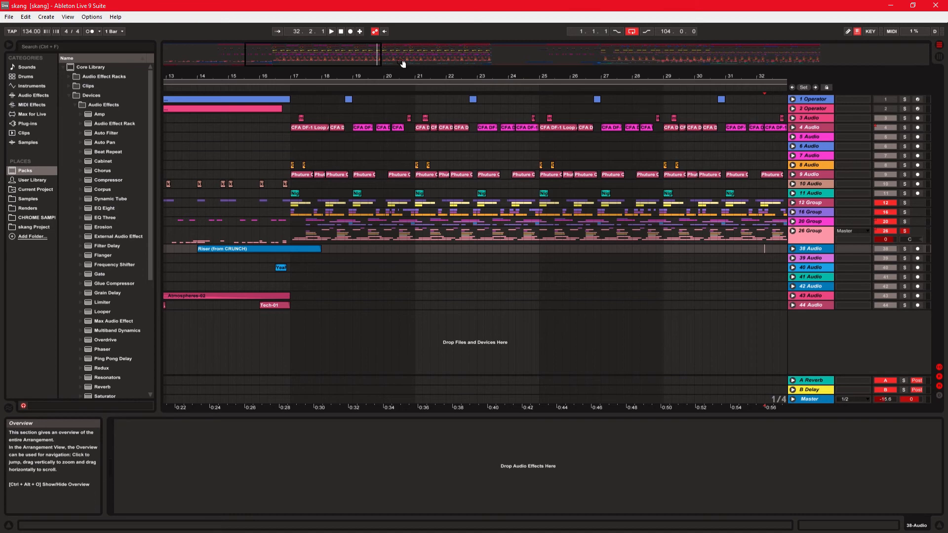
{"action": "left_click_drag", "start_coordinate": [388, 63], "coordinate": [451, 63]}
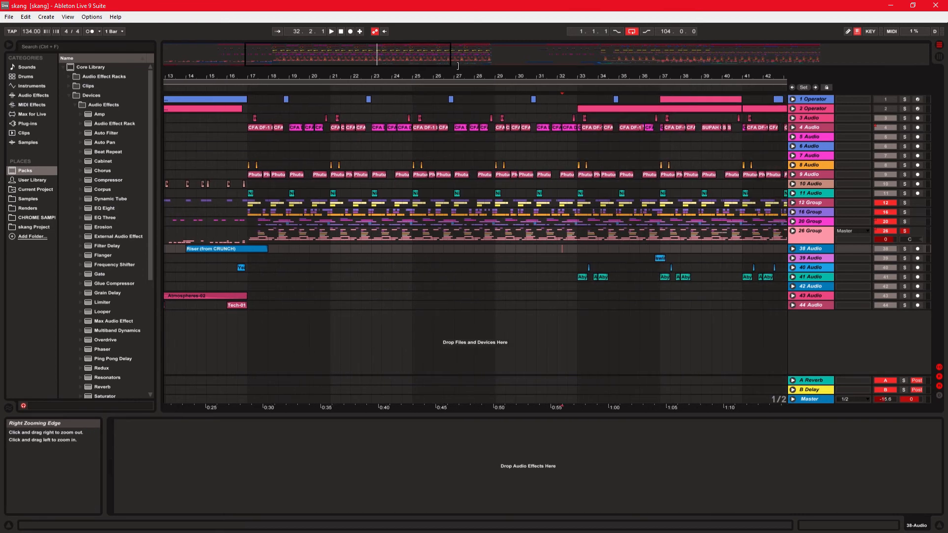
- Switch the solo from 26 Group to 9 Audio, unfold 9 Audio, and play it from 17.1.1
{"action": "left_click", "coordinate": [904, 231]}
{"action": "left_click", "coordinate": [906, 174]}
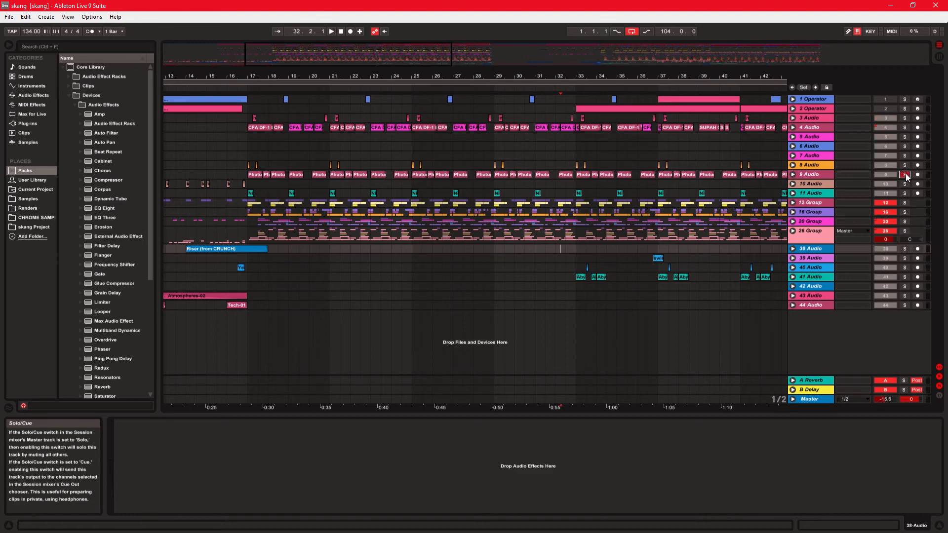
{"action": "left_click", "coordinate": [793, 174]}
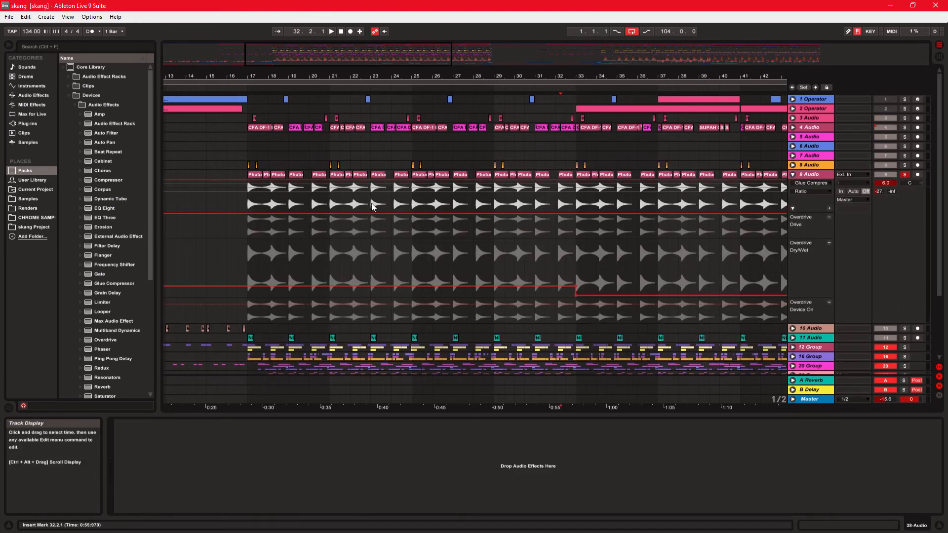
{"action": "left_click", "coordinate": [254, 197]}
{"action": "key", "text": "space"}
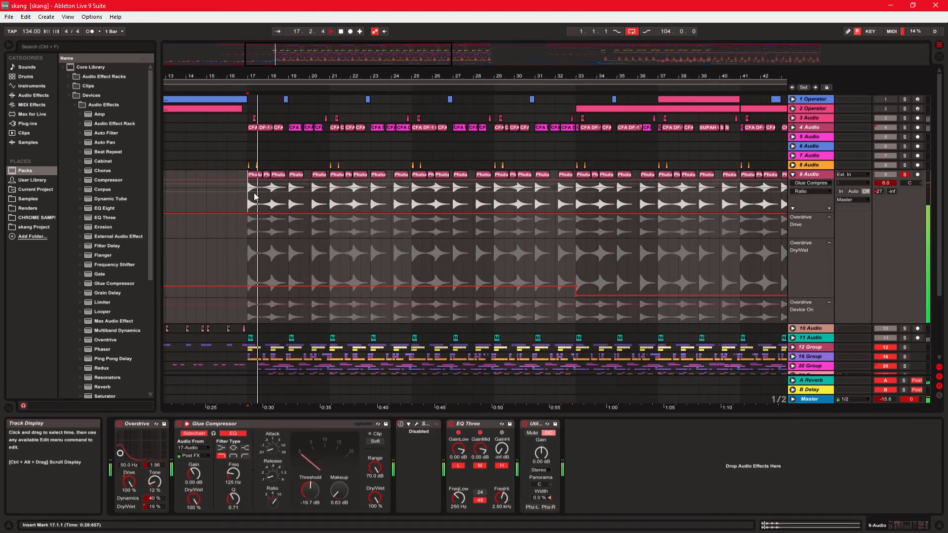
{"action": "key", "text": "space"}
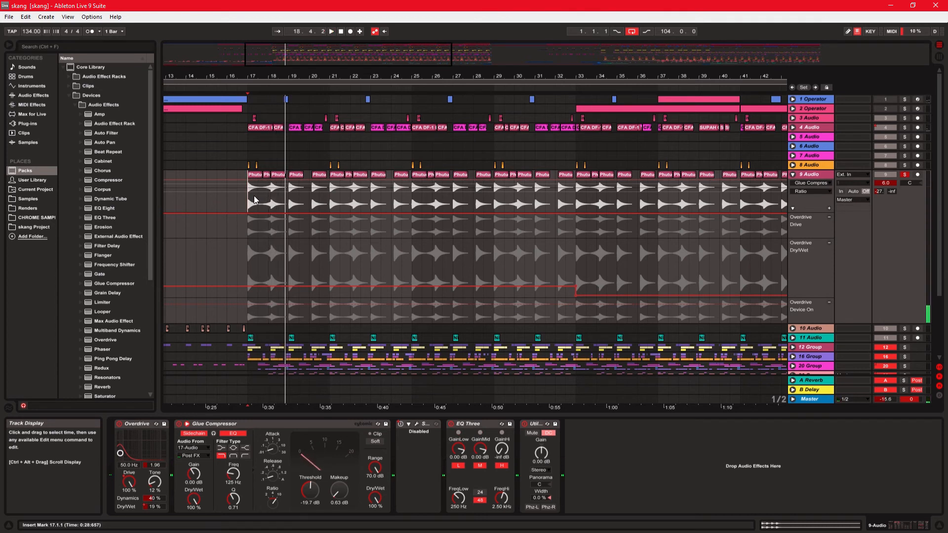
- Examine the reversed 808 clips on 9 Audio, marking the one starting at 17.4.1 and the range 21.4.1 to 22.1.1
{"action": "left_click", "coordinate": [255, 193]}
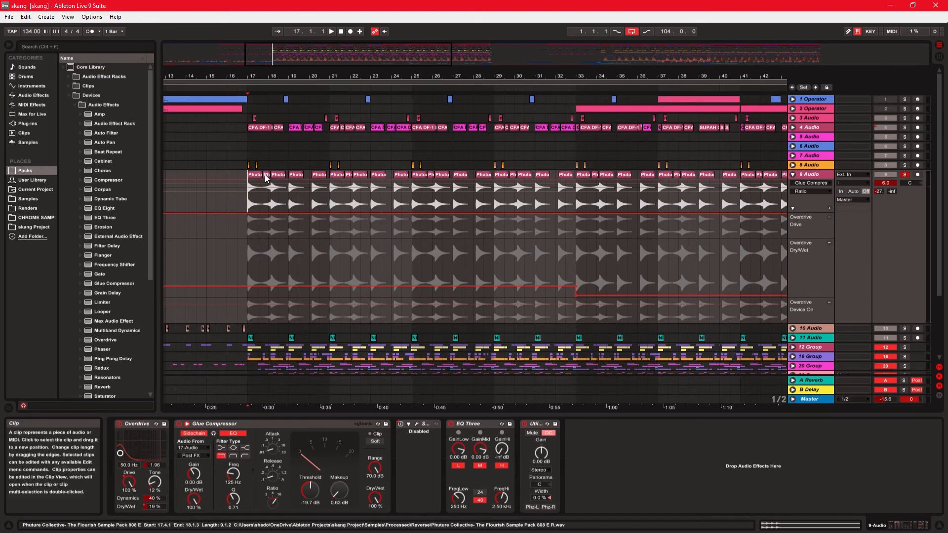
{"action": "left_click", "coordinate": [265, 178]}
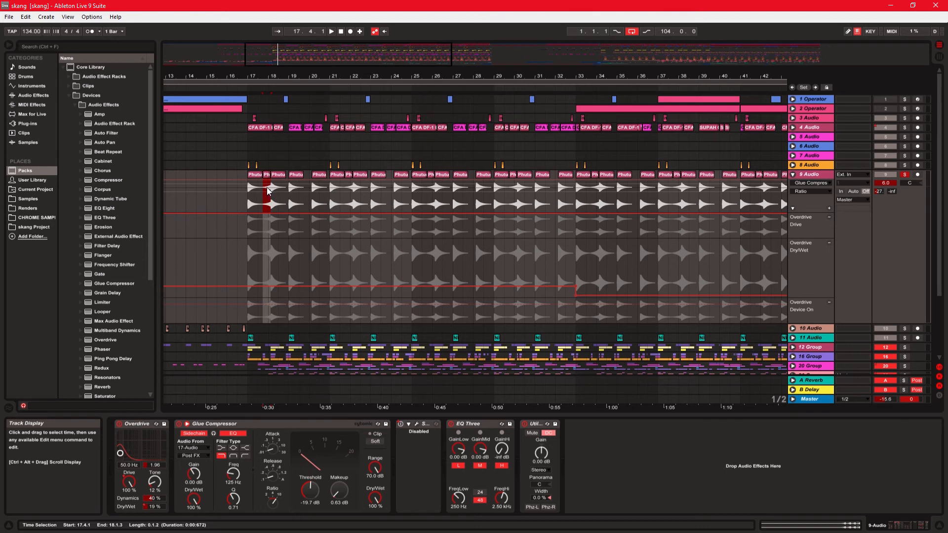
{"action": "left_click", "coordinate": [251, 197]}
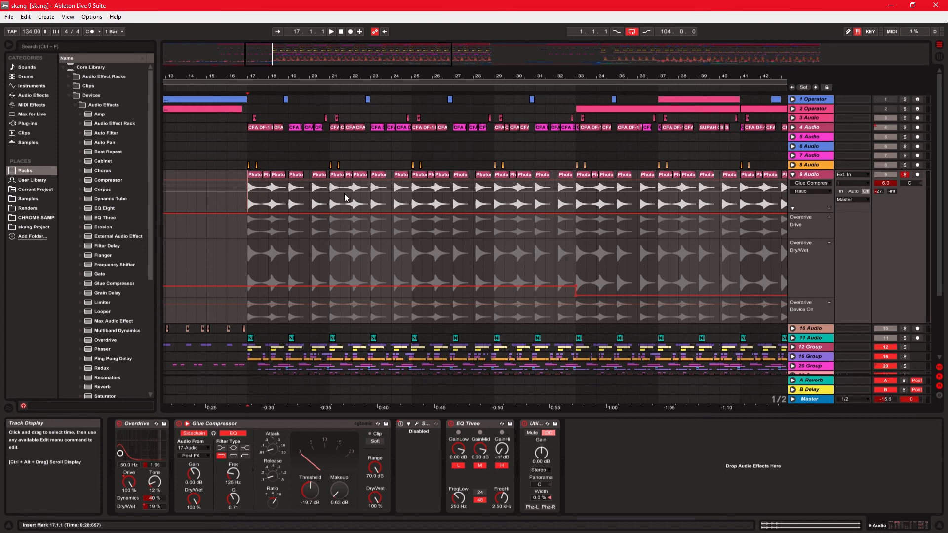
{"action": "left_click_drag", "start_coordinate": [345, 198], "coordinate": [353, 196]}
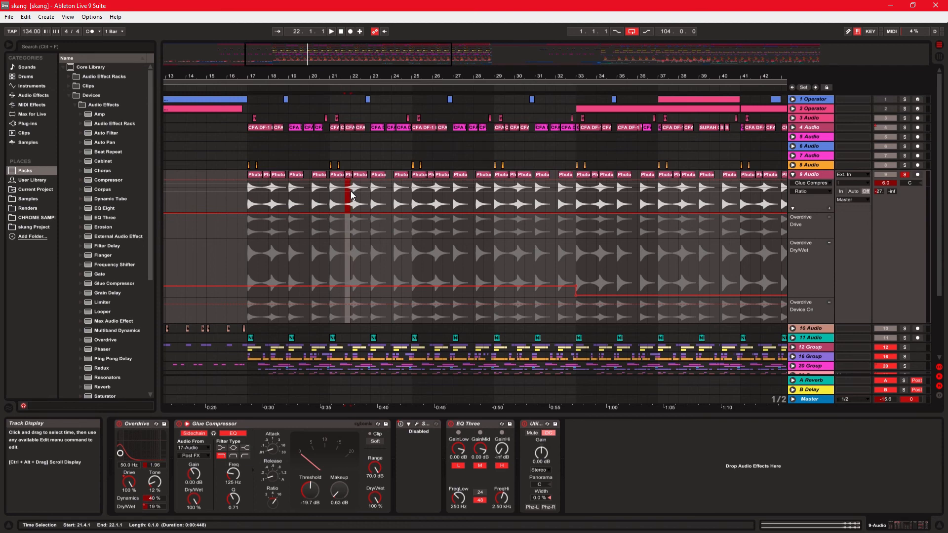
{"action": "left_click_drag", "start_coordinate": [264, 194], "coordinate": [271, 194]}
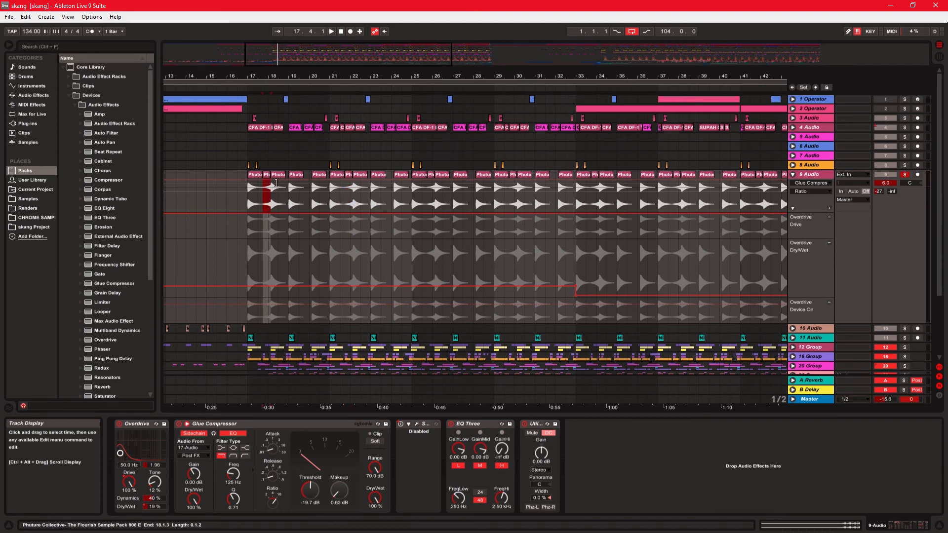